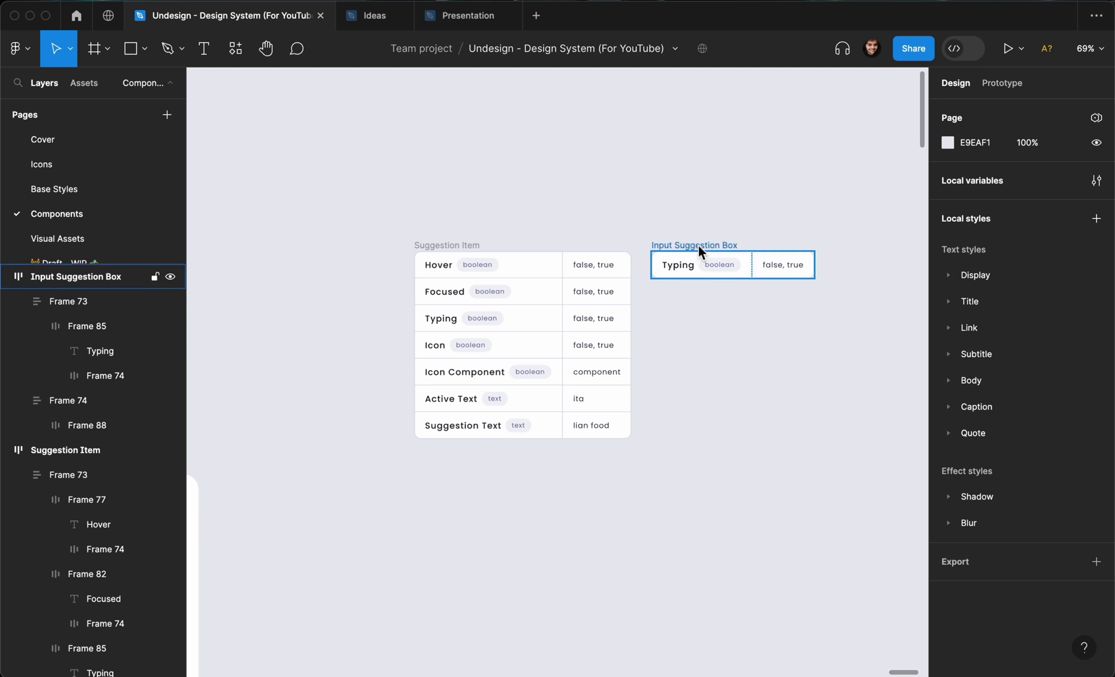
# - Change the type tag of the Icon Component row in the Suggestion Item table to "instant swap"
pyautogui.scroll(2, 699, 245)
pyautogui.scroll(3, 566, 270)
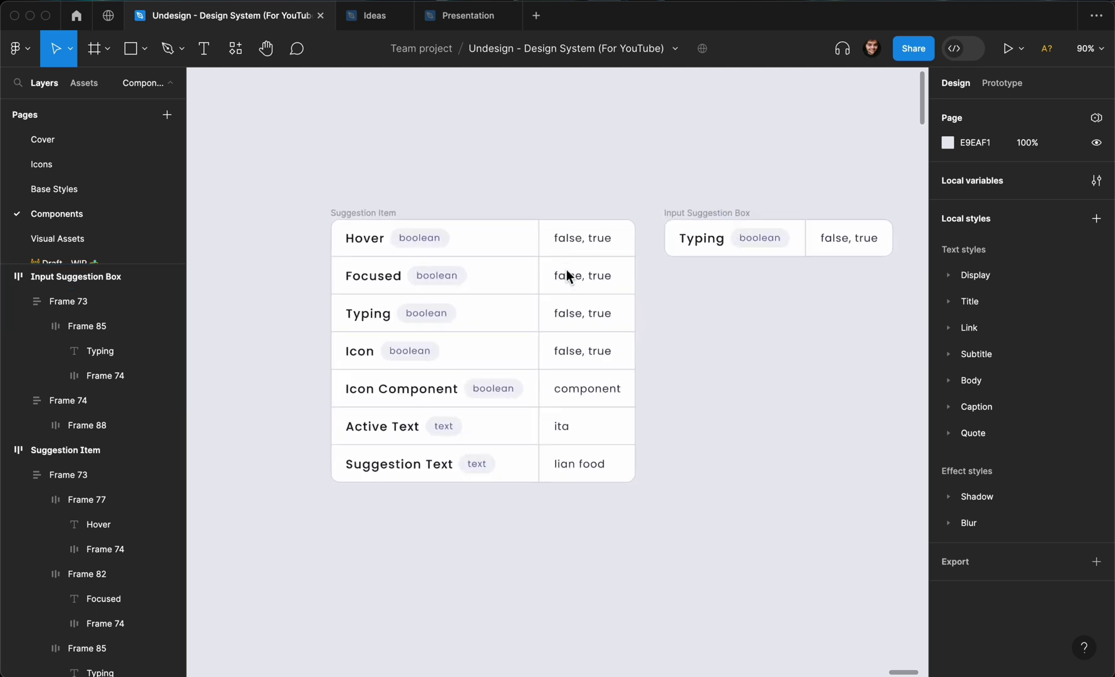
pyautogui.scroll(-1, 566, 270)
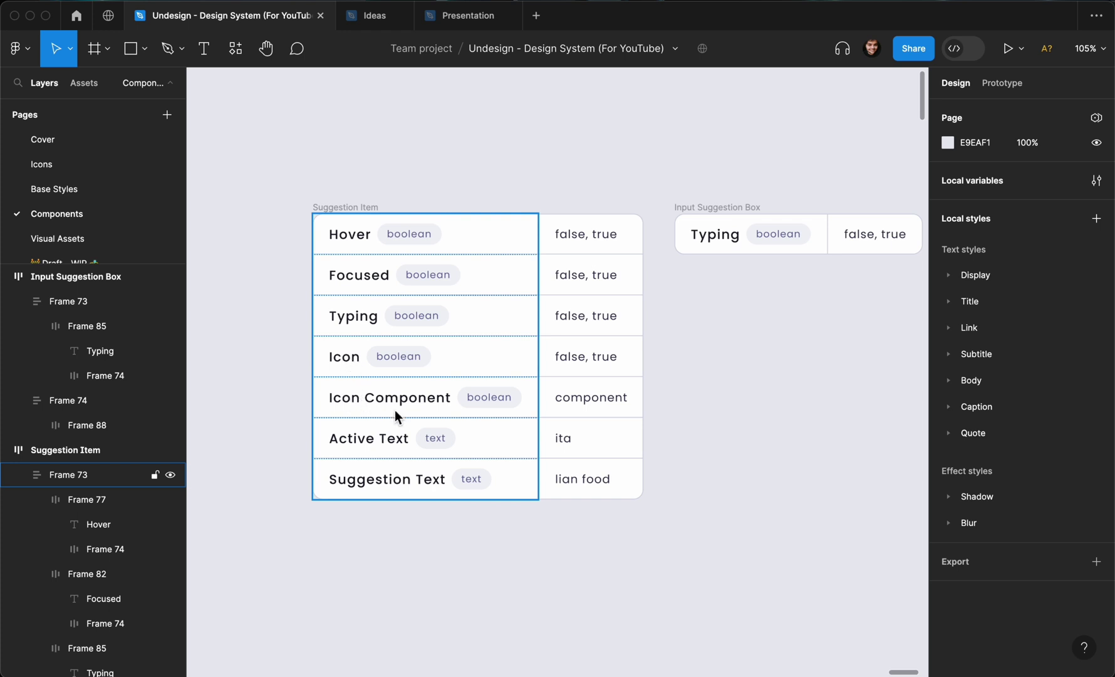
pyautogui.keyDown('super'); pyautogui.click(487, 406); pyautogui.keyUp('super')
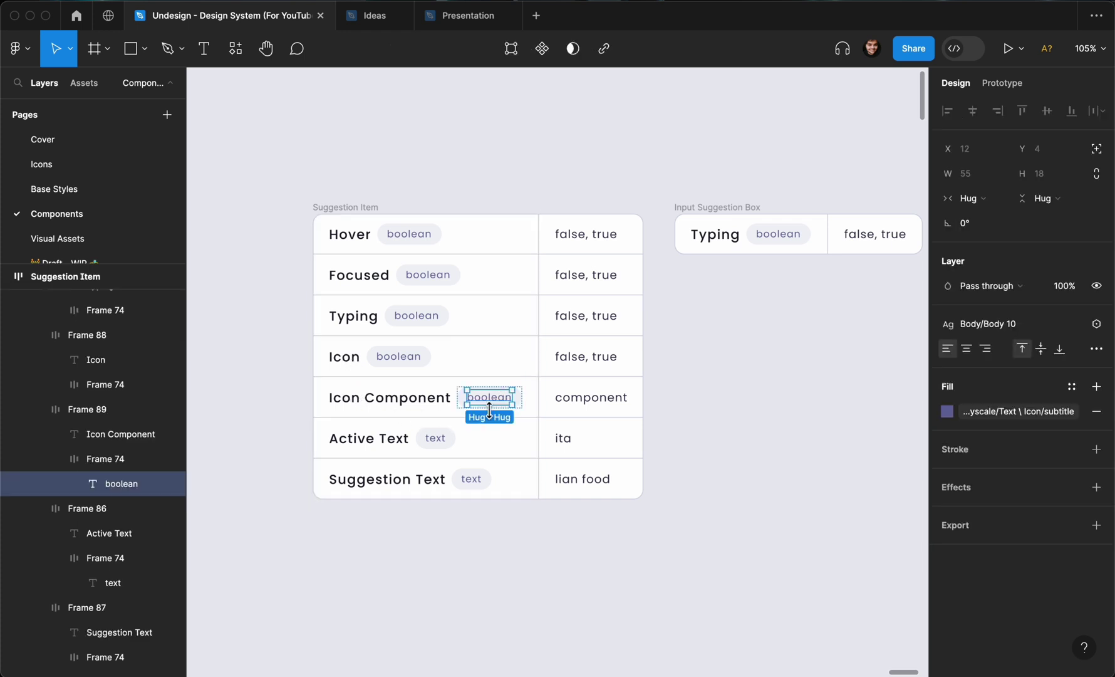
pyautogui.doubleClick(490, 406)
pyautogui.write('insan')
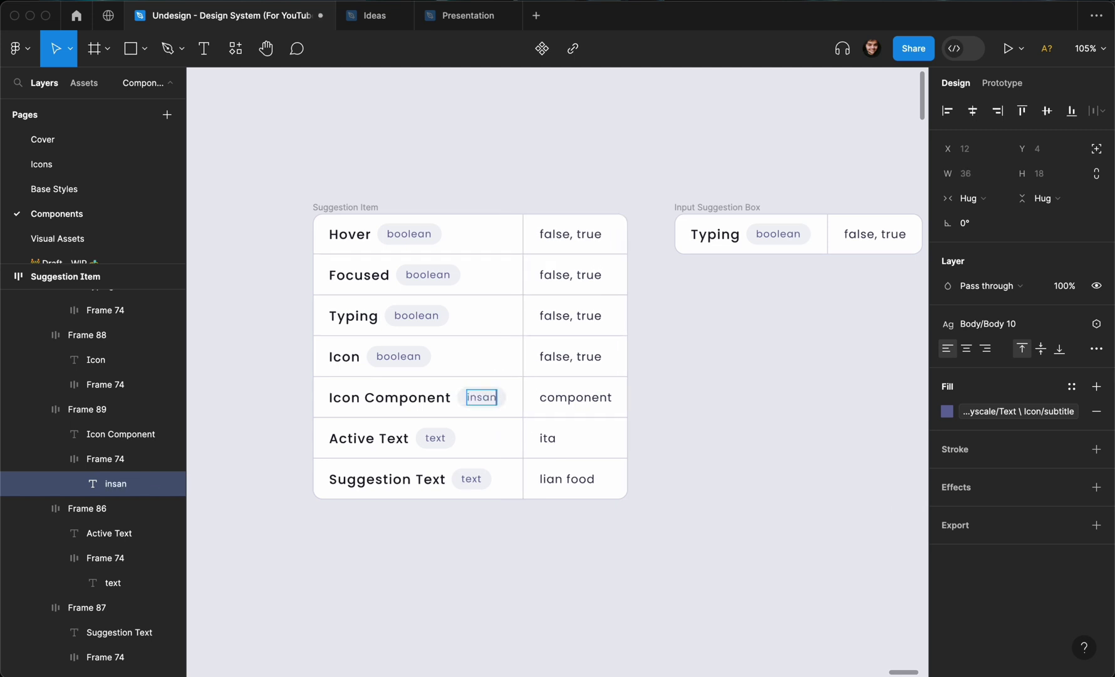
pyautogui.press('BackSpace')
pyautogui.press('BackSpace')
pyautogui.write('tant swap')
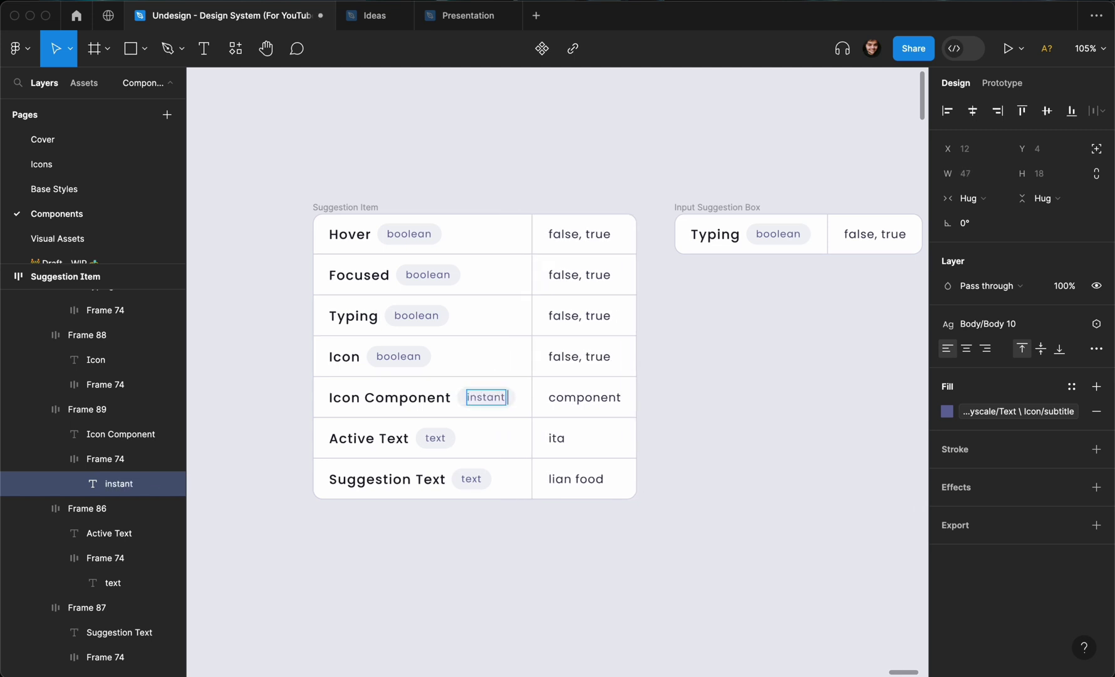
pyautogui.click(425, 504)
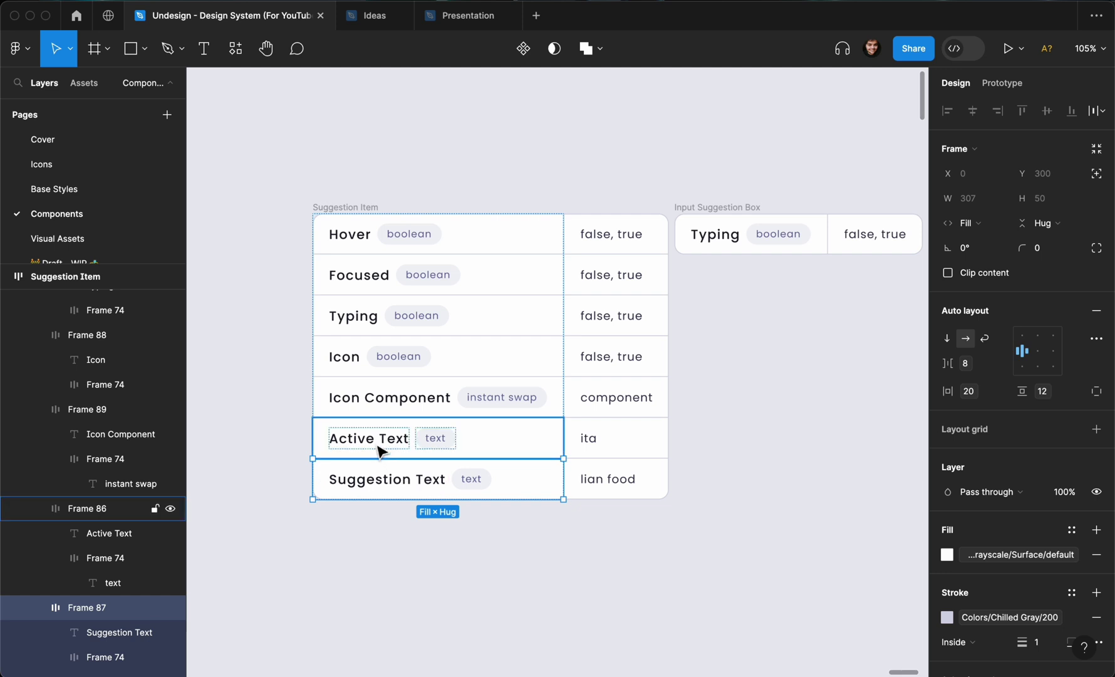
pyautogui.click(378, 450)
pyautogui.click(386, 580)
# - Add a text layer reading "ita" on the canvas below the Suggestion Item table
pyautogui.scroll(-3, 386, 581)
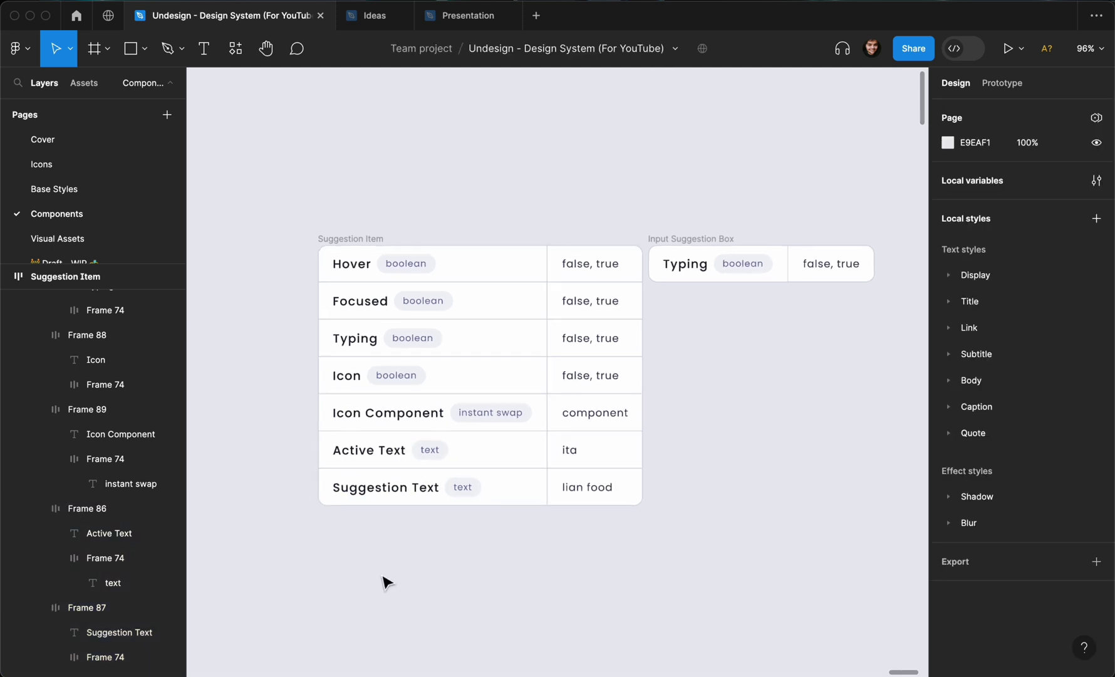
pyautogui.scroll(1, 386, 581)
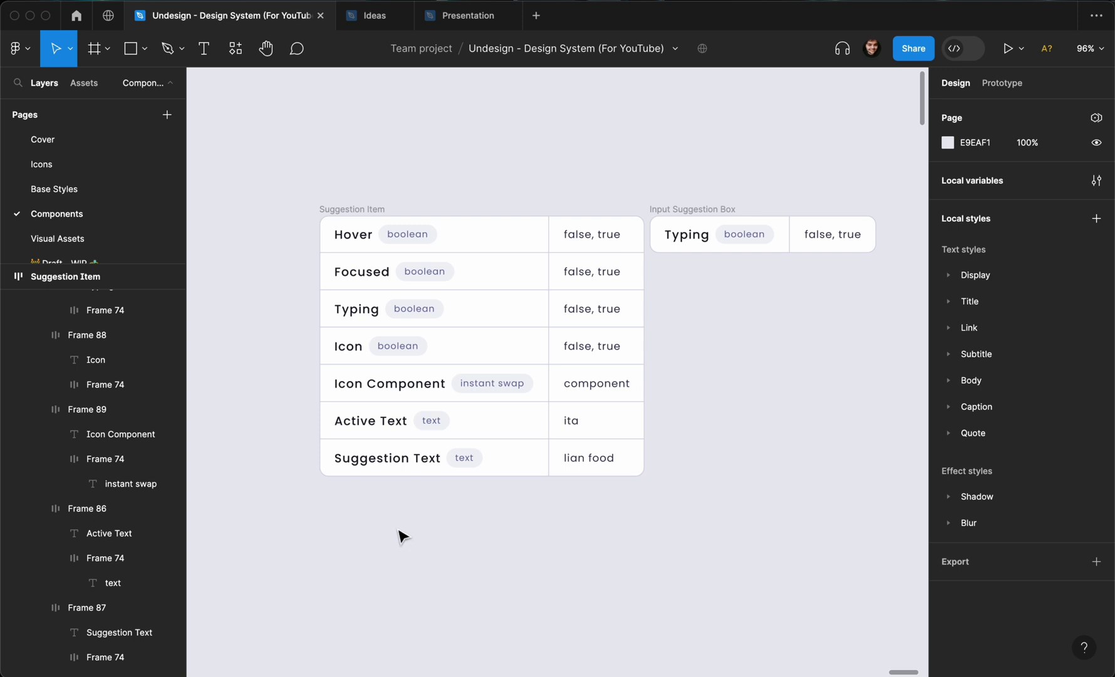
pyautogui.press('t')
pyautogui.click(391, 522)
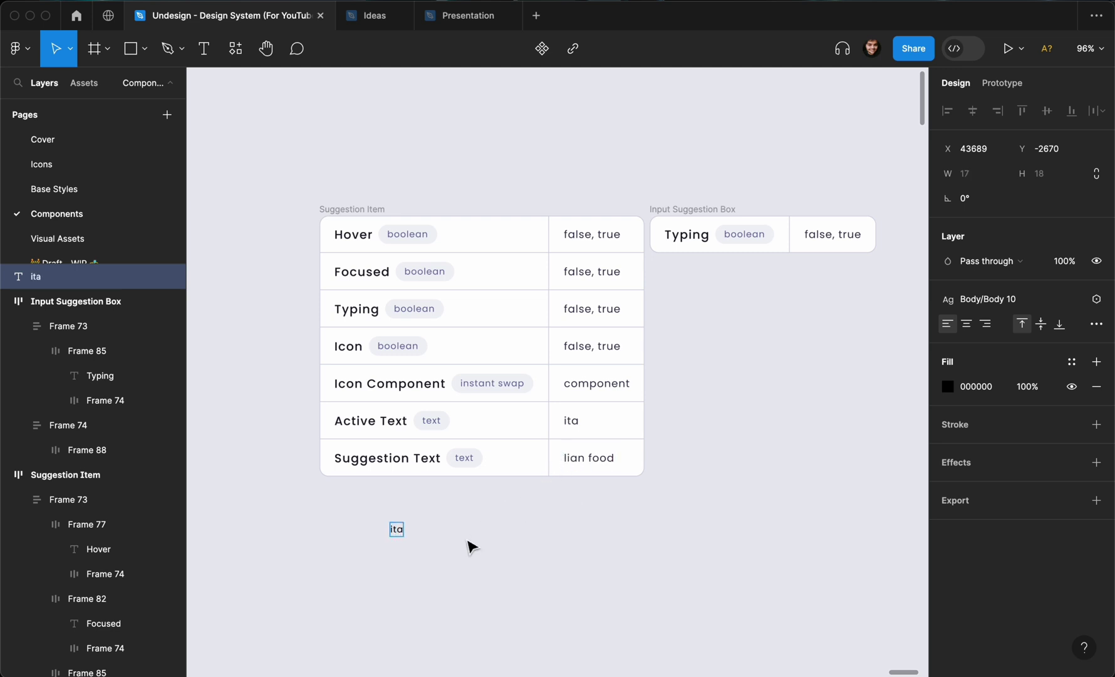
pyautogui.press('Escape')
# - Move the Input Suggestion Box table slightly farther right to widen its gap from the Suggestion Item table
pyautogui.press('super+equal')
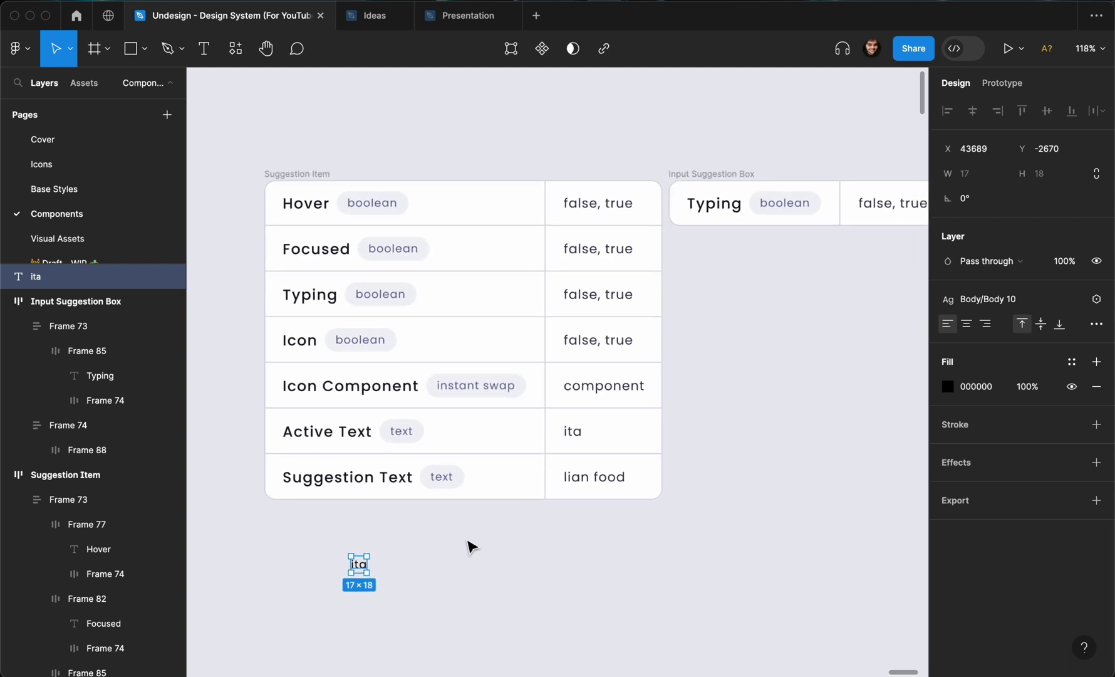
pyautogui.moveTo(718, 176); pyautogui.dragTo(751, 179)
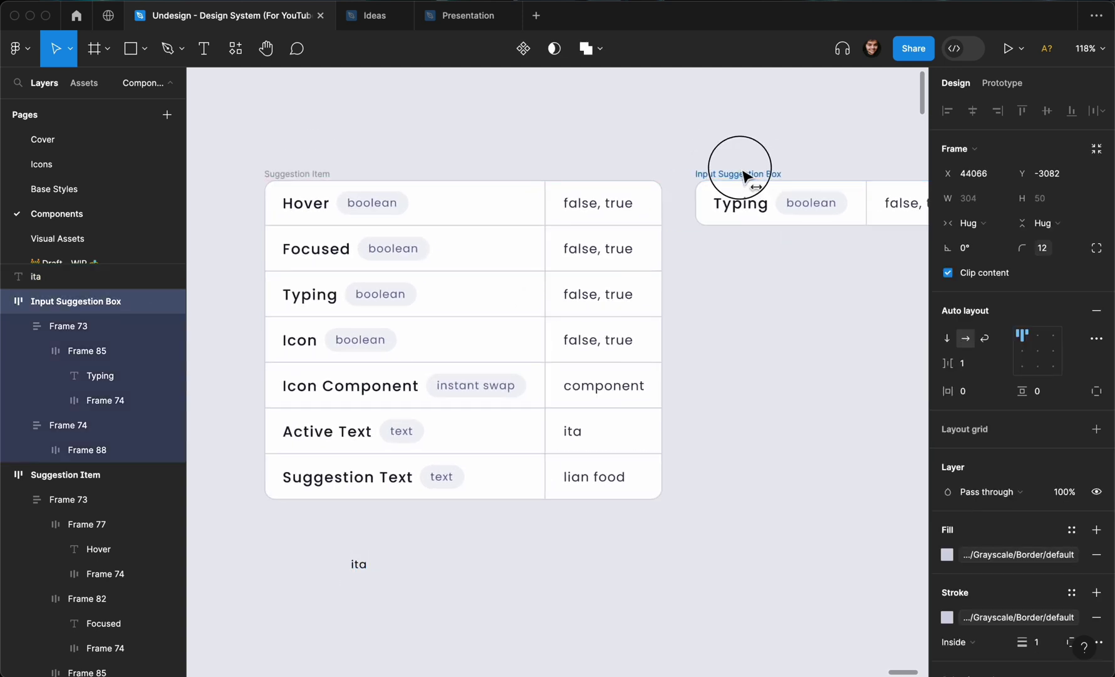
# - Duplicate the "ita" text directly beside the original and change the copy to "lian food"
pyautogui.click(358, 565)
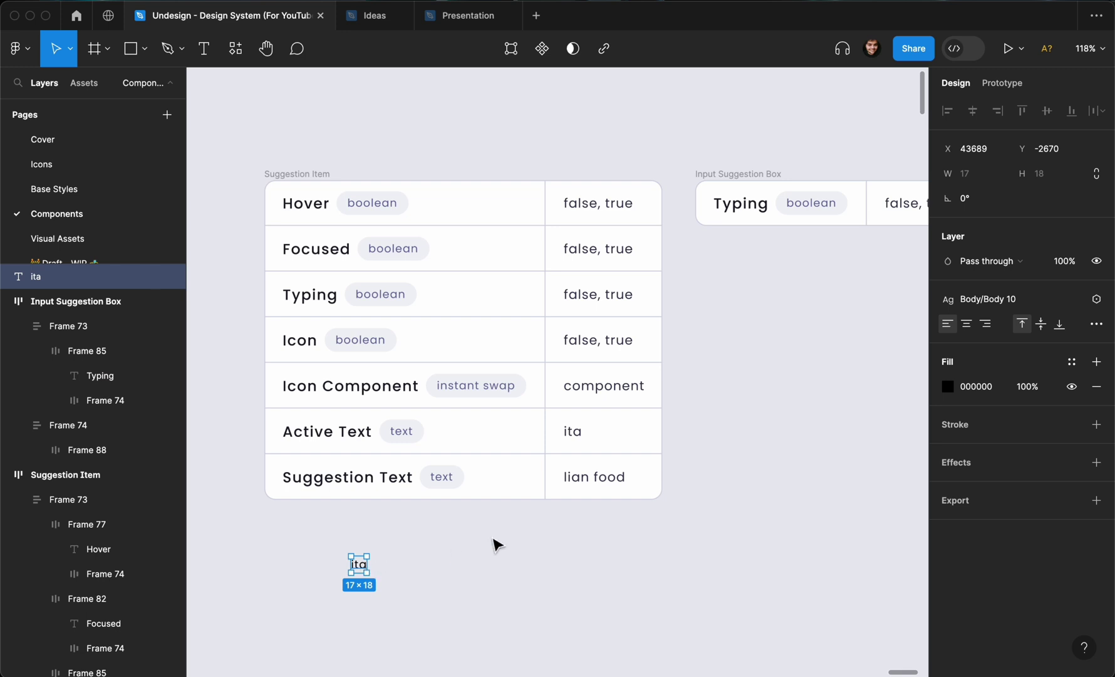
pyautogui.click(363, 564)
pyautogui.moveTo(362, 566); pyautogui.dragTo(397, 573)
pyautogui.click(400, 574)
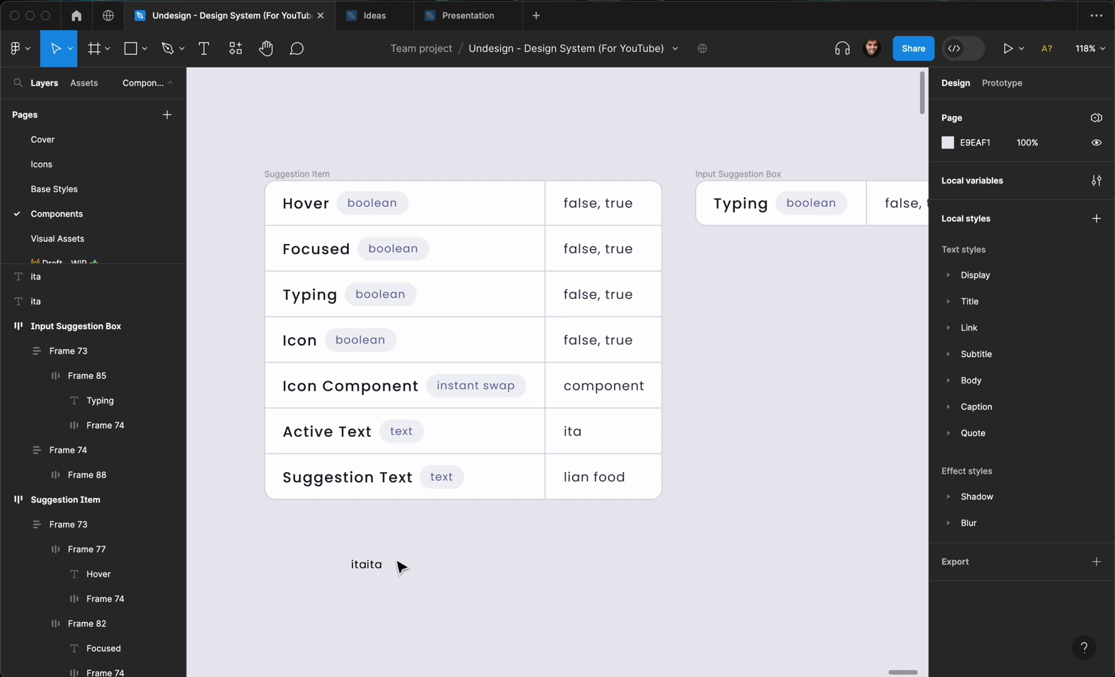
pyautogui.doubleClick(374, 566)
pyautogui.write('lian')
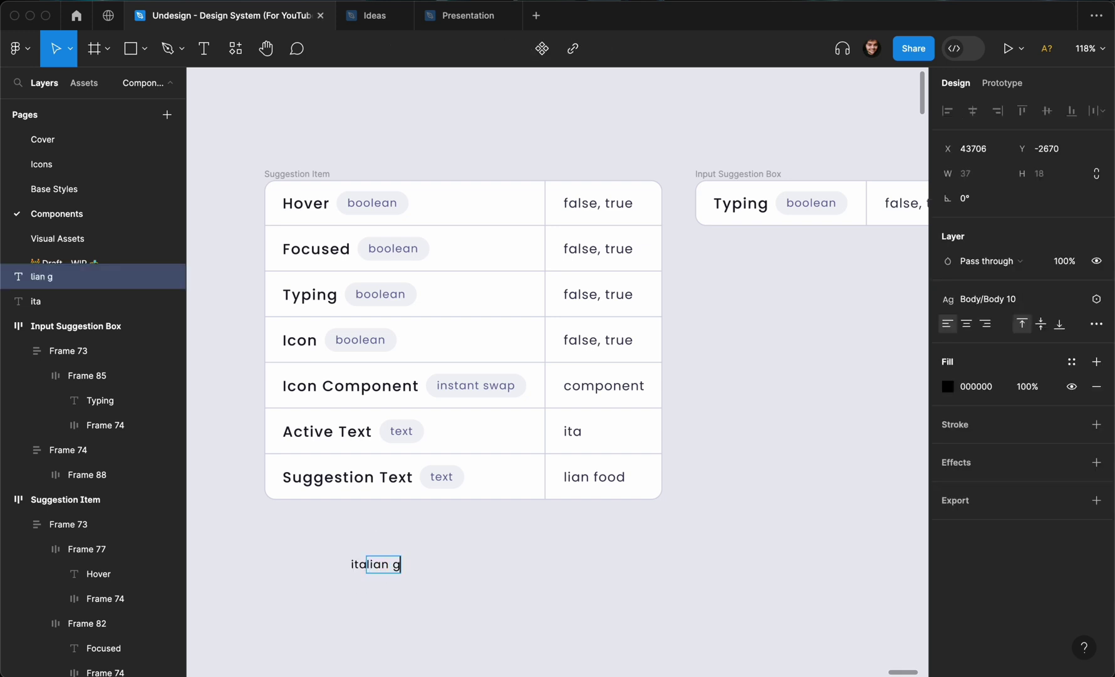
pyautogui.write(' food')
pyautogui.click(399, 605)
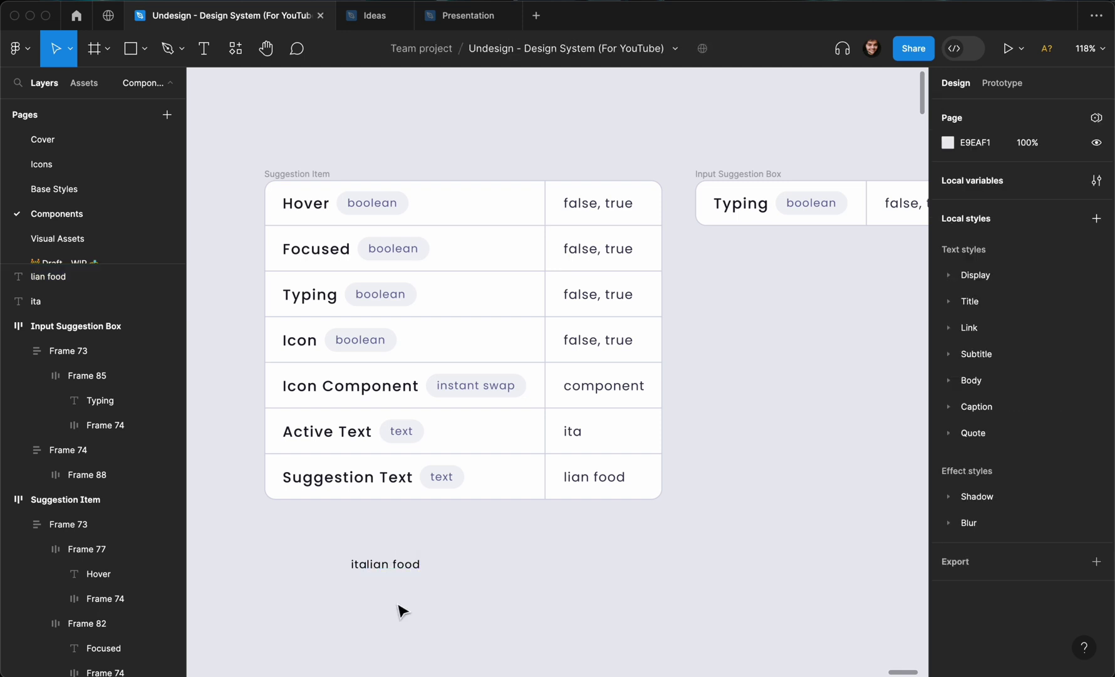
# - Wrap the "ita" and "lian food" text layers together in an auto layout frame
pyautogui.scroll(3, 402, 611)
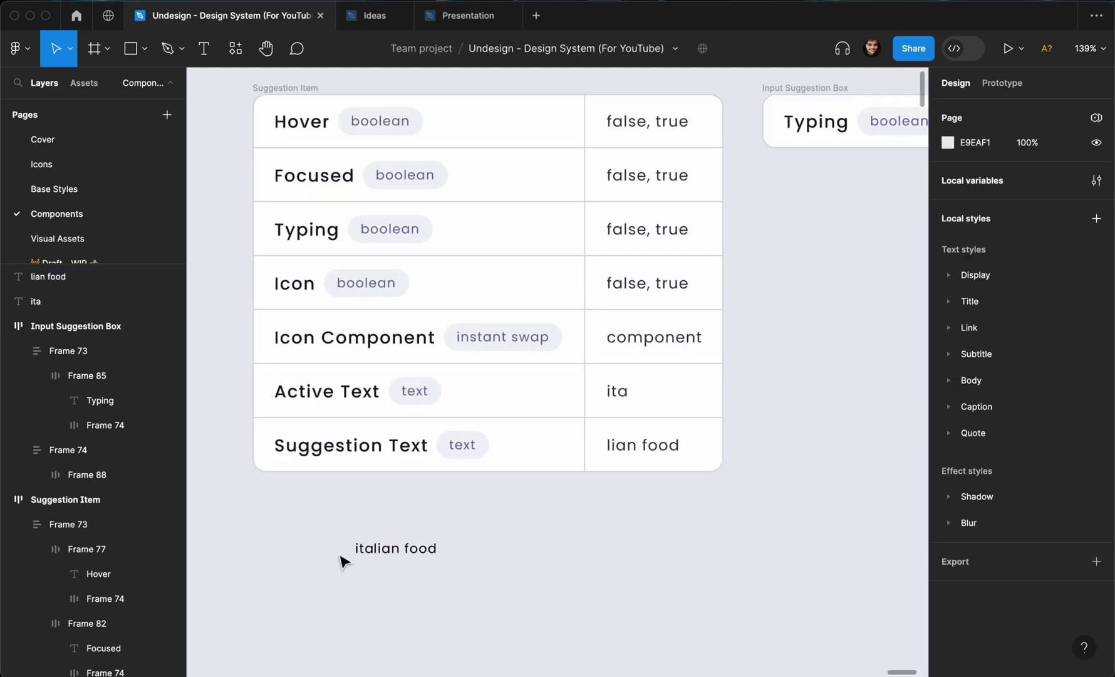
pyautogui.scroll(3, 342, 545)
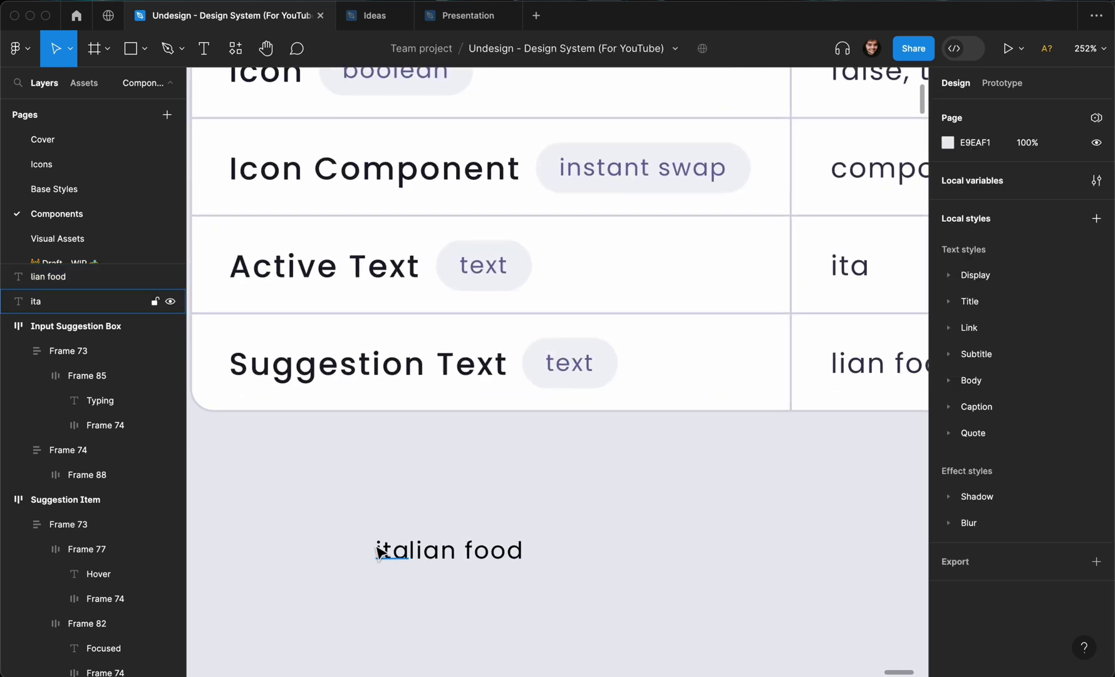
pyautogui.scroll(-2, 376, 550)
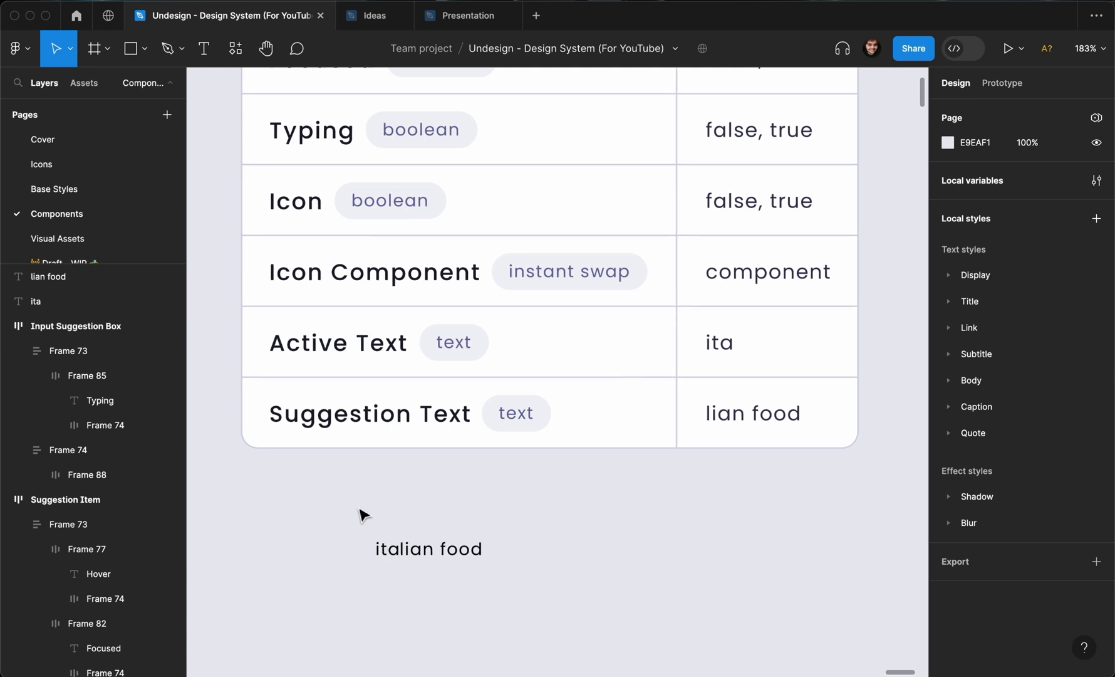
pyautogui.moveTo(333, 498); pyautogui.dragTo(463, 599)
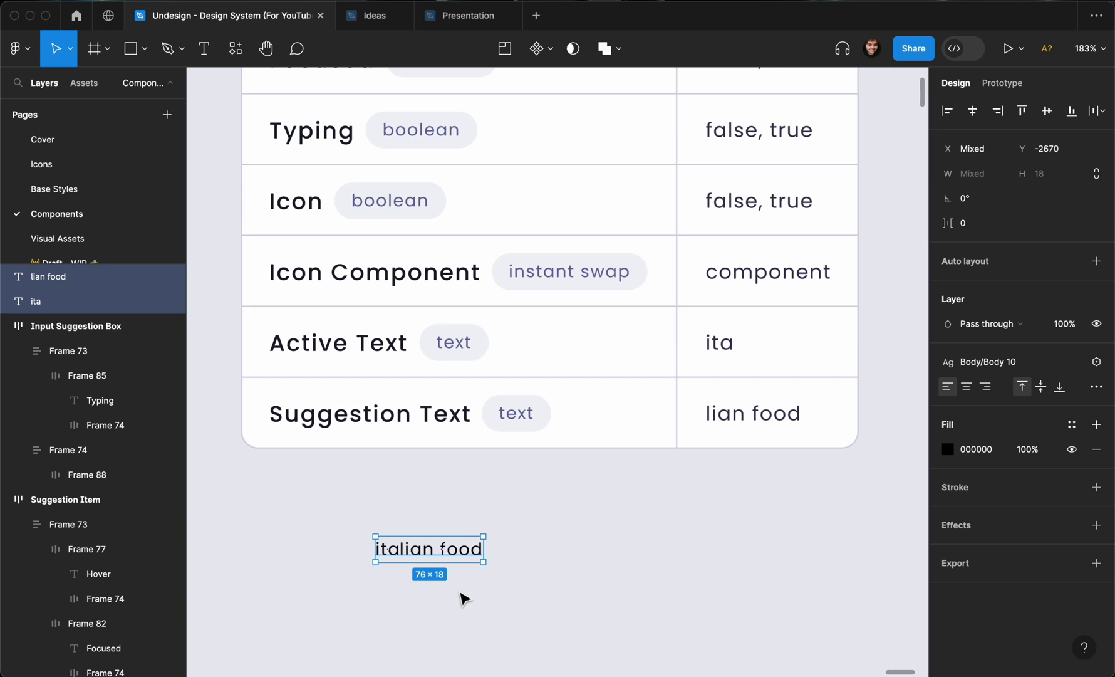
pyautogui.hotkey('shift', 'a')
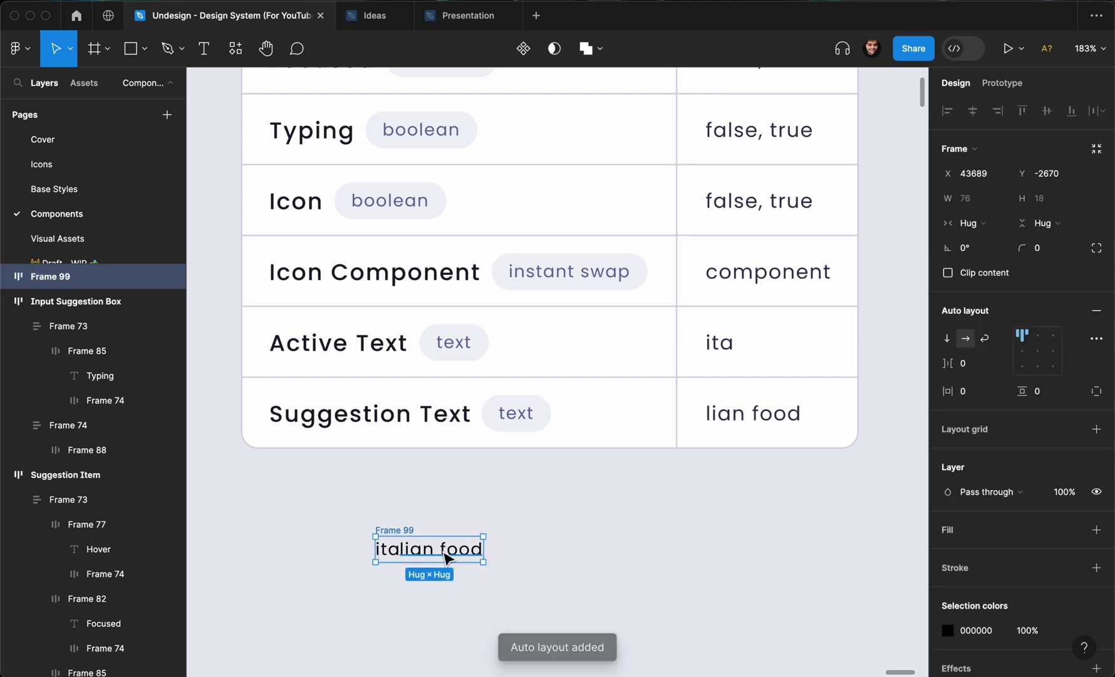
# - Apply the subtitle color token from Colors/Grayscale/Text \ Icon to the "lian food" text fill
pyautogui.click(446, 557)
pyautogui.click(1072, 386)
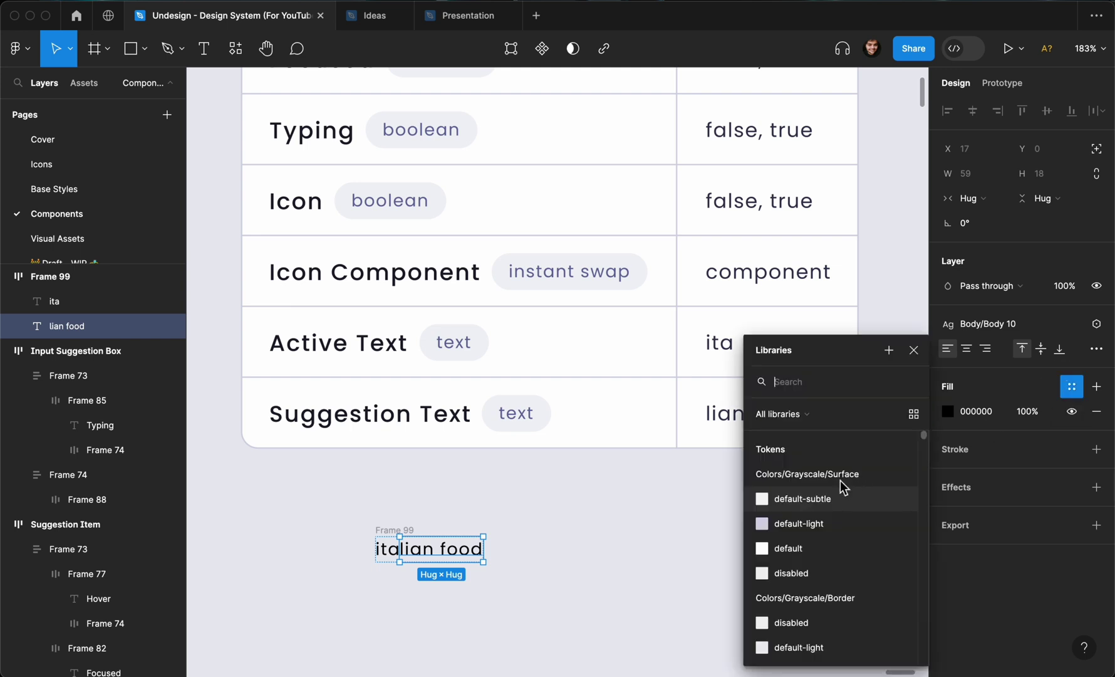
pyautogui.scroll(-3, 829, 491)
pyautogui.scroll(1, 830, 491)
pyautogui.write('text')
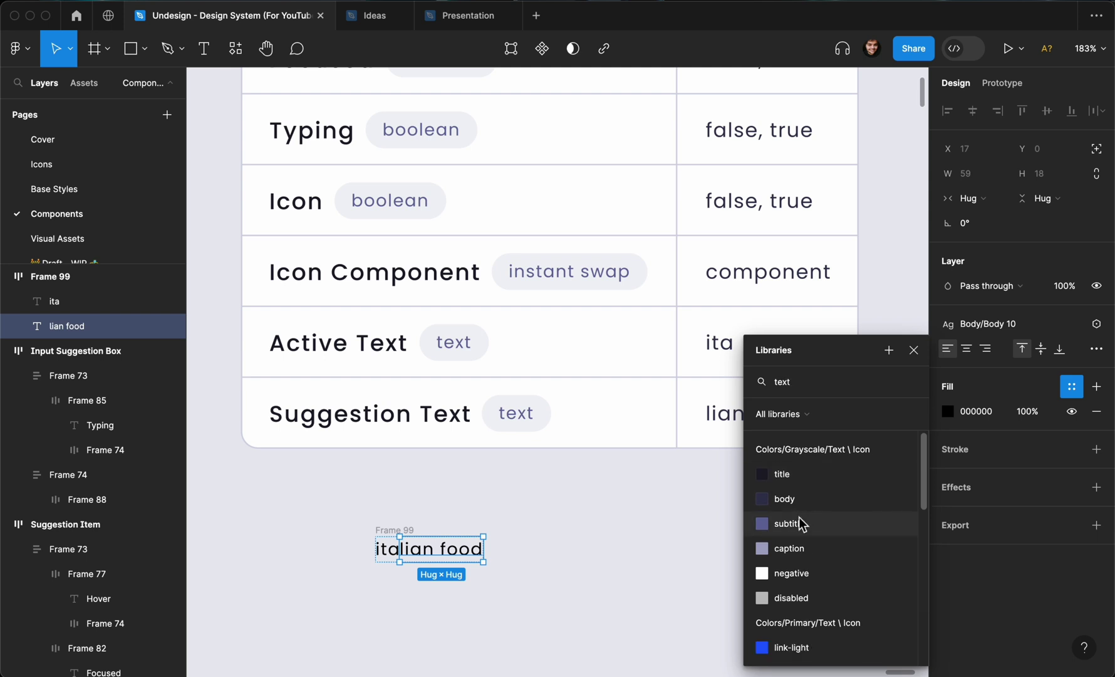
pyautogui.click(799, 524)
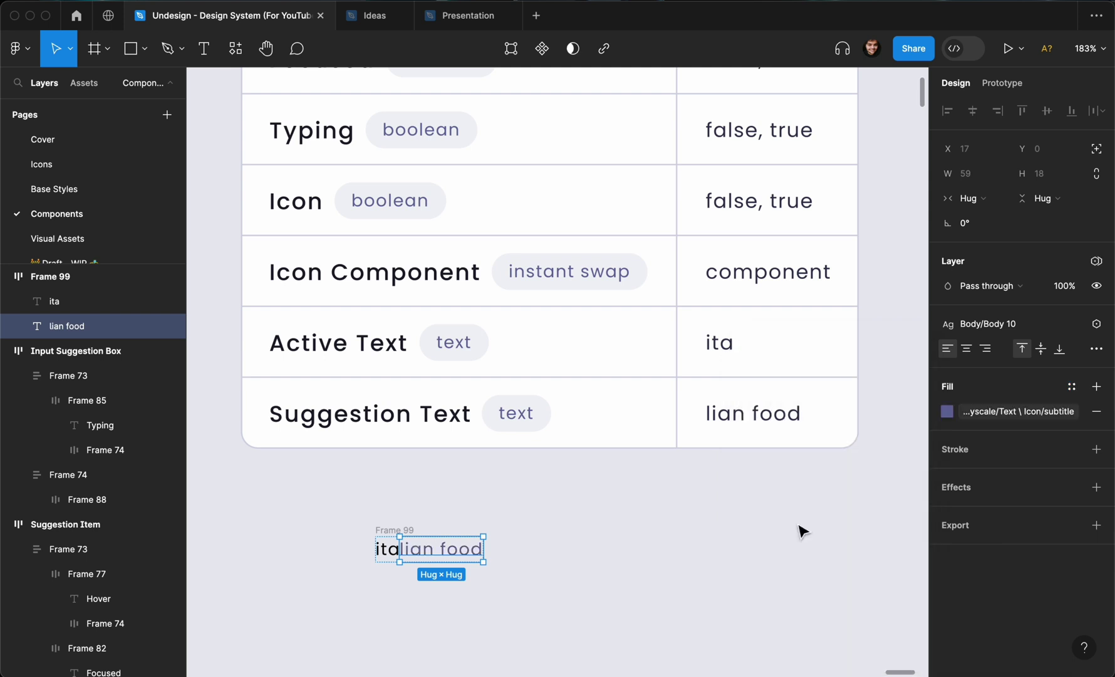
# - Set the text style of "lian food" to Body 20
pyautogui.click(1027, 327)
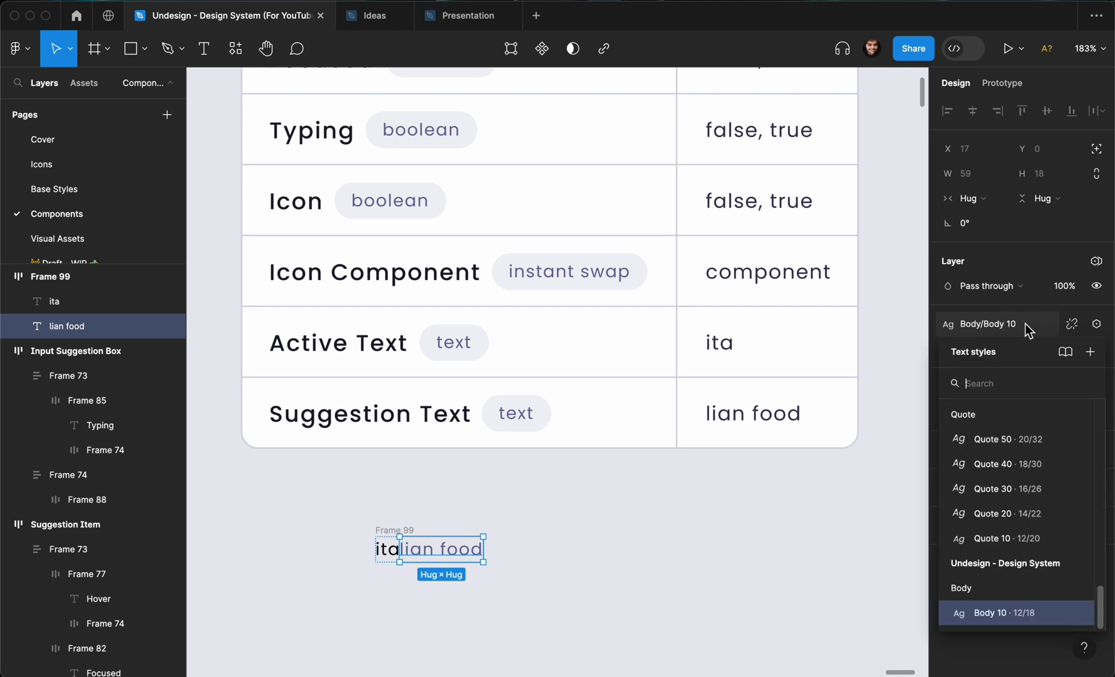
pyautogui.scroll(6, 1028, 564)
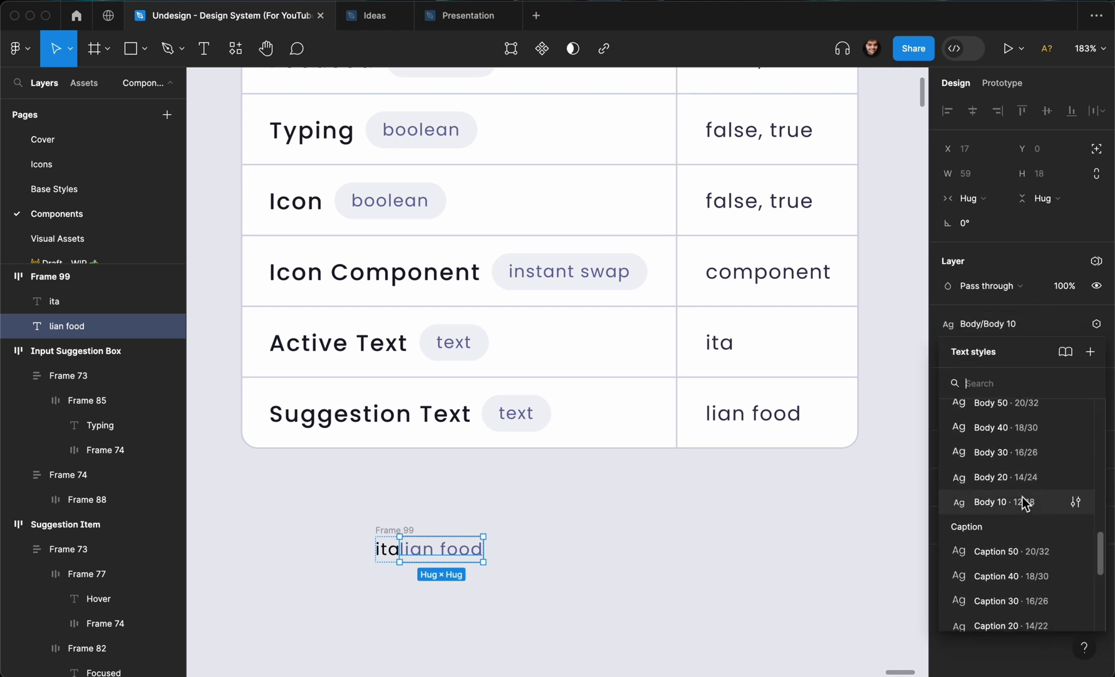
pyautogui.click(1021, 501)
pyautogui.click(1010, 325)
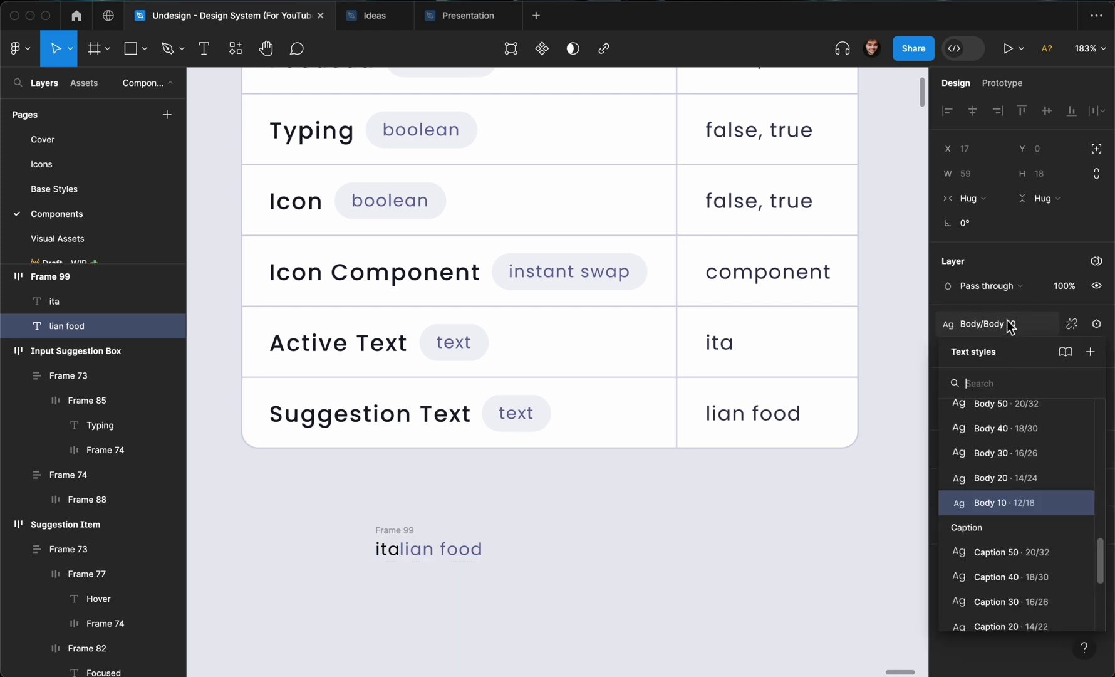
pyautogui.click(1025, 479)
# - Set the text style of "ita" to Subtitle 20 and compare its properties with the "lian food" layer
pyautogui.click(390, 550)
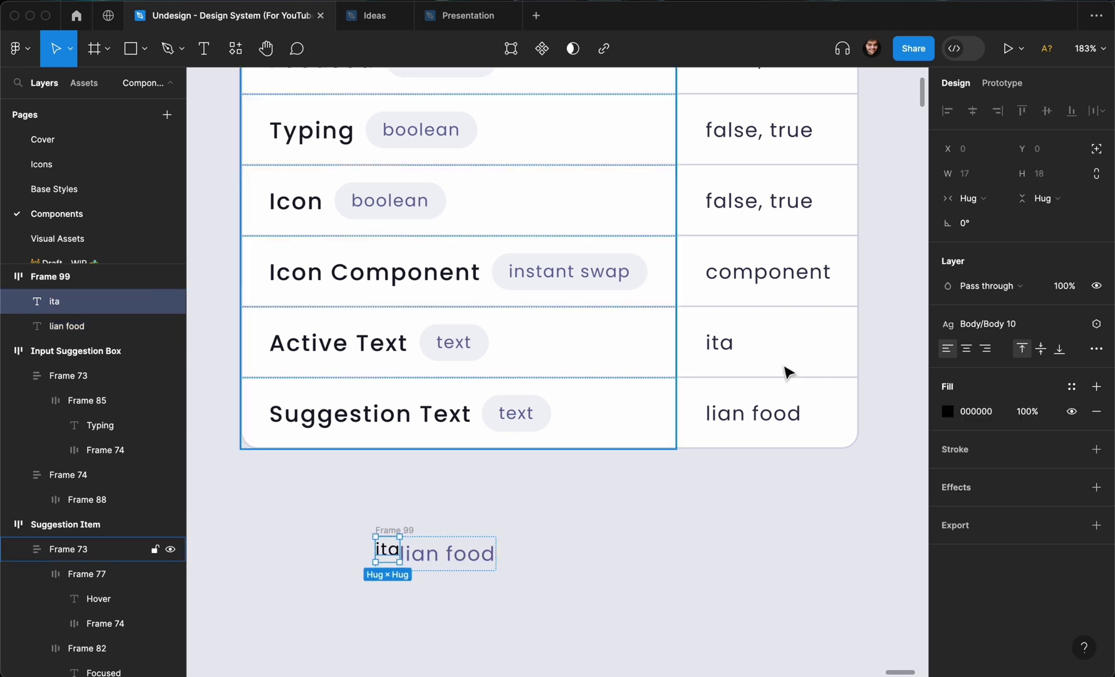
pyautogui.click(993, 324)
pyautogui.scroll(4, 997, 477)
pyautogui.scroll(8, 998, 476)
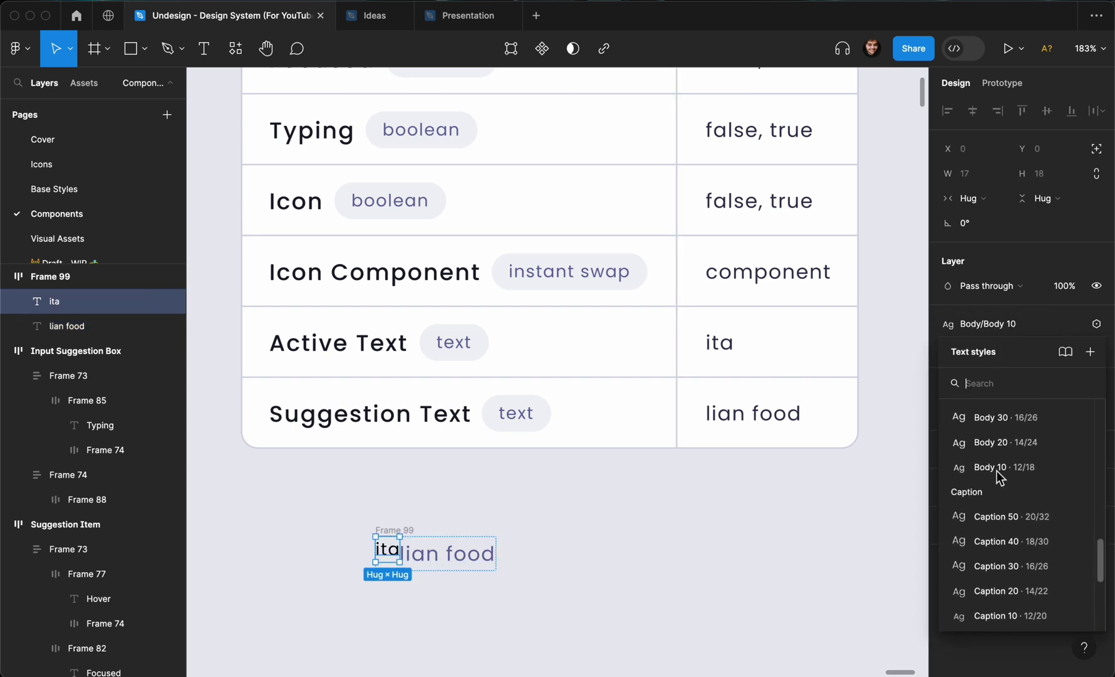
pyautogui.click(1000, 486)
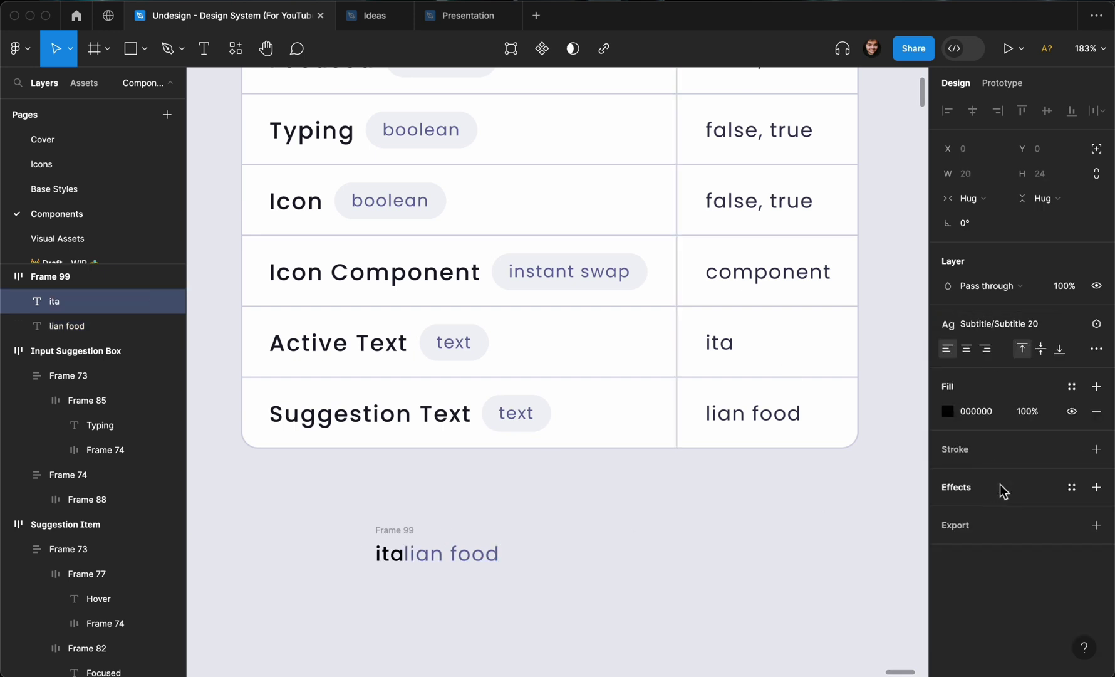
pyautogui.click(561, 535)
pyautogui.click(467, 567)
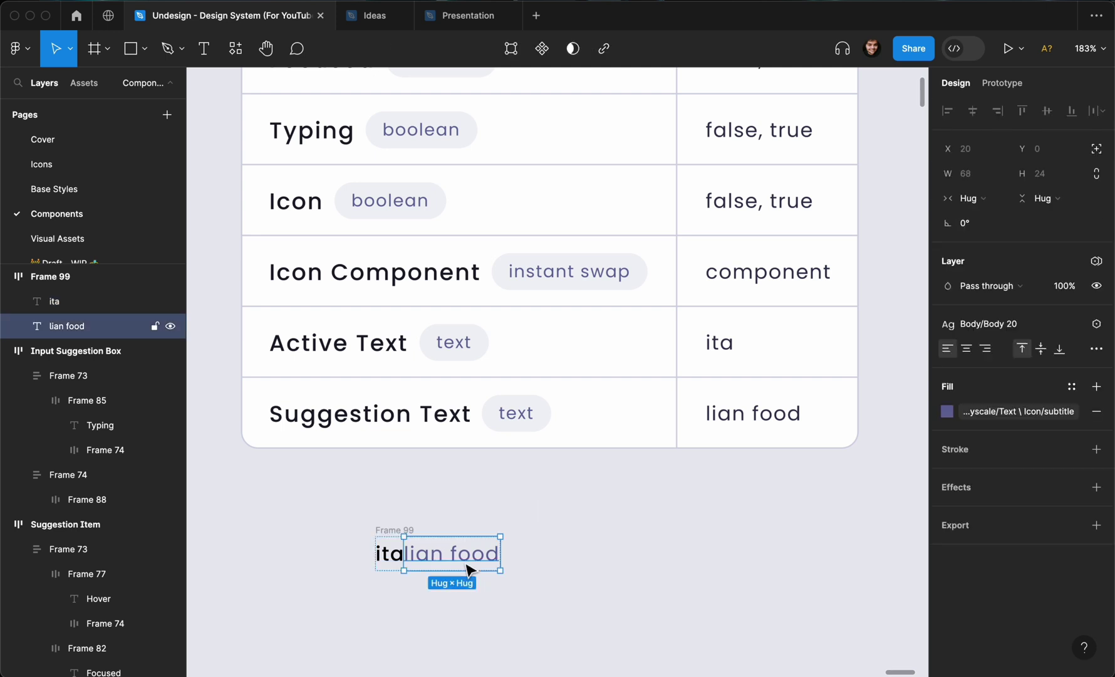
pyautogui.click(383, 553)
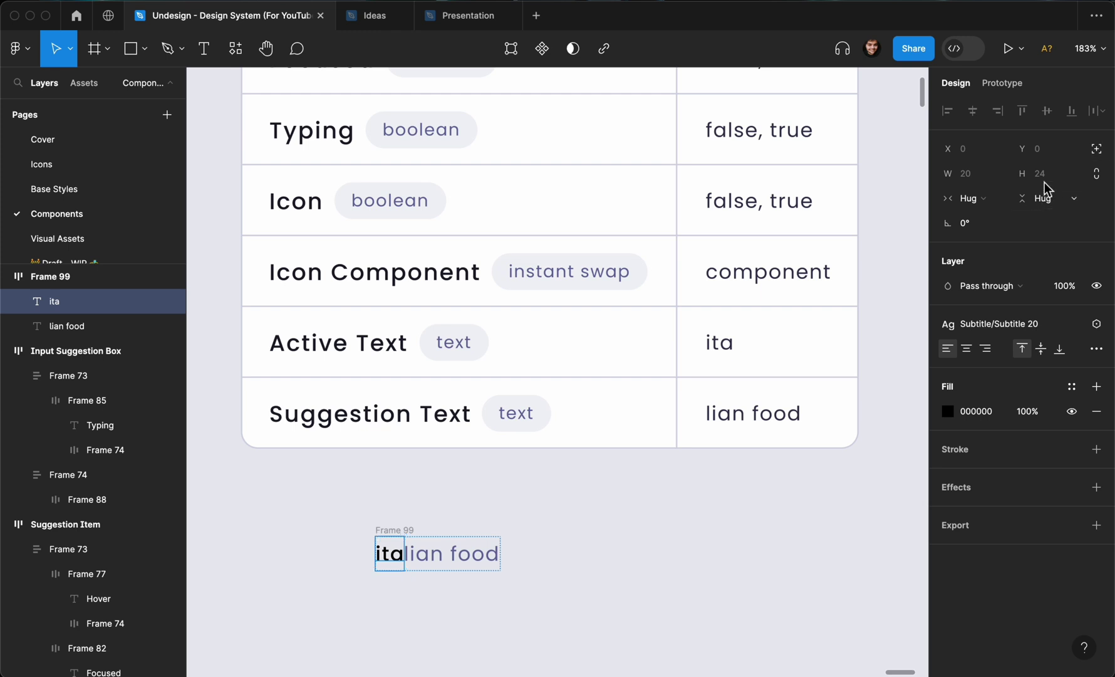
pyautogui.click(540, 555)
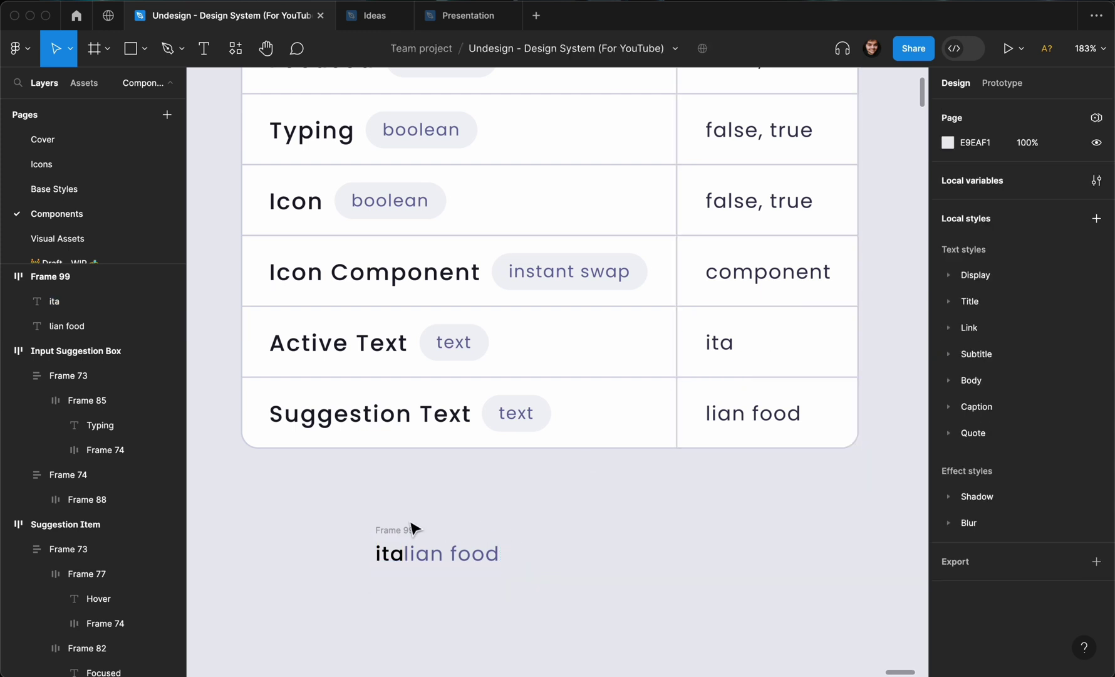
# - Apply the body color token from Colors/Grayscale/Text \ Icon to the "ita" text fill
pyautogui.click(382, 552)
pyautogui.click(1070, 389)
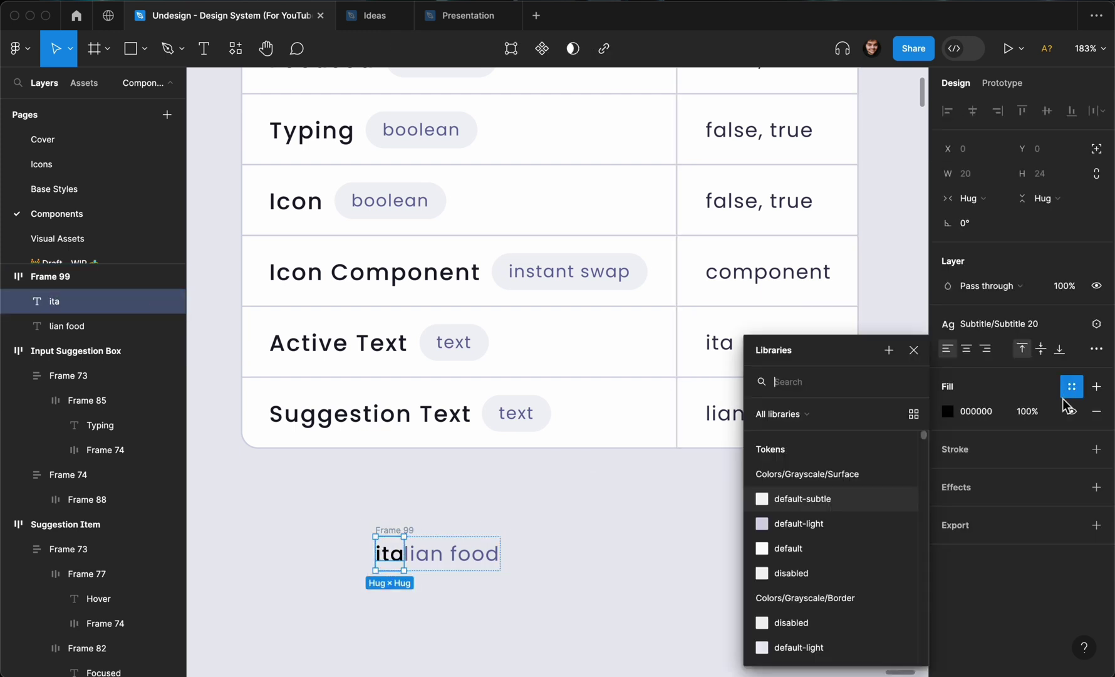
pyautogui.write('body')
pyautogui.click(762, 481)
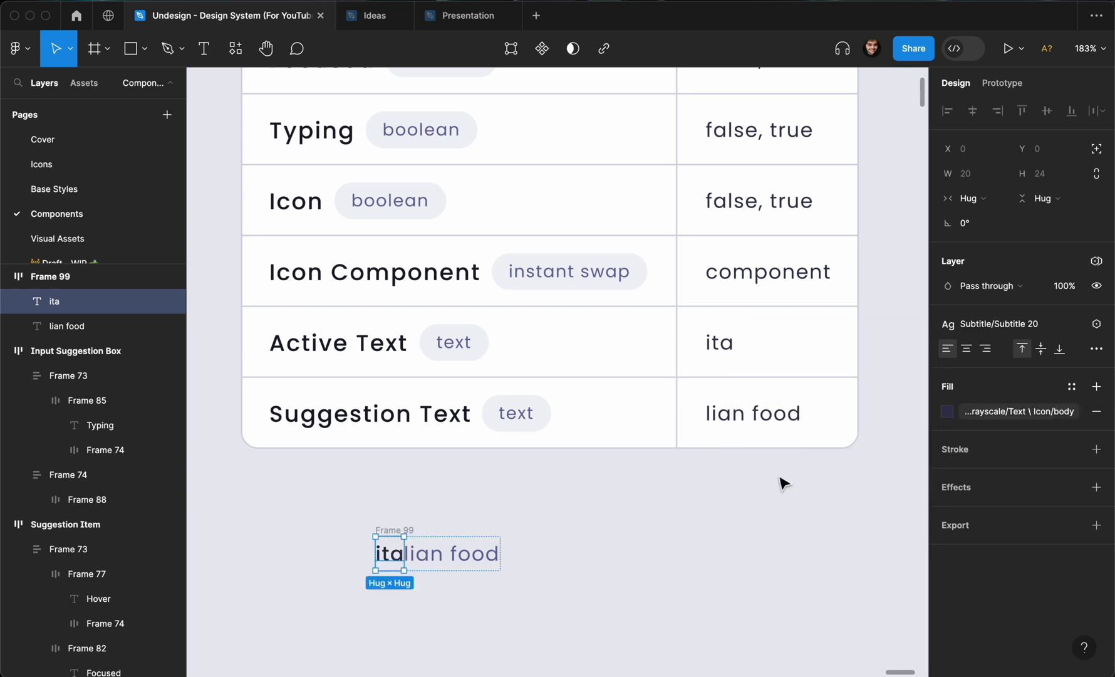
pyautogui.click(620, 487)
# - Examine the Suggestion Item property table alongside the "italian food" text frame
pyautogui.scroll(-3, 620, 486)
pyautogui.click(490, 483)
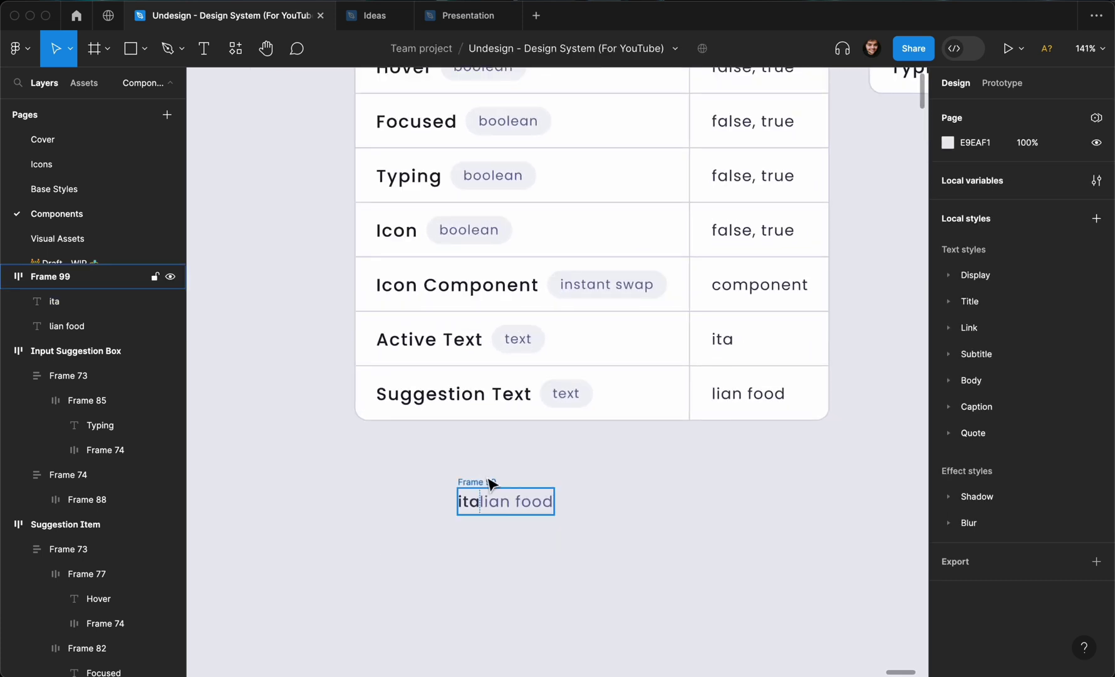
pyautogui.scroll(-3, 490, 483)
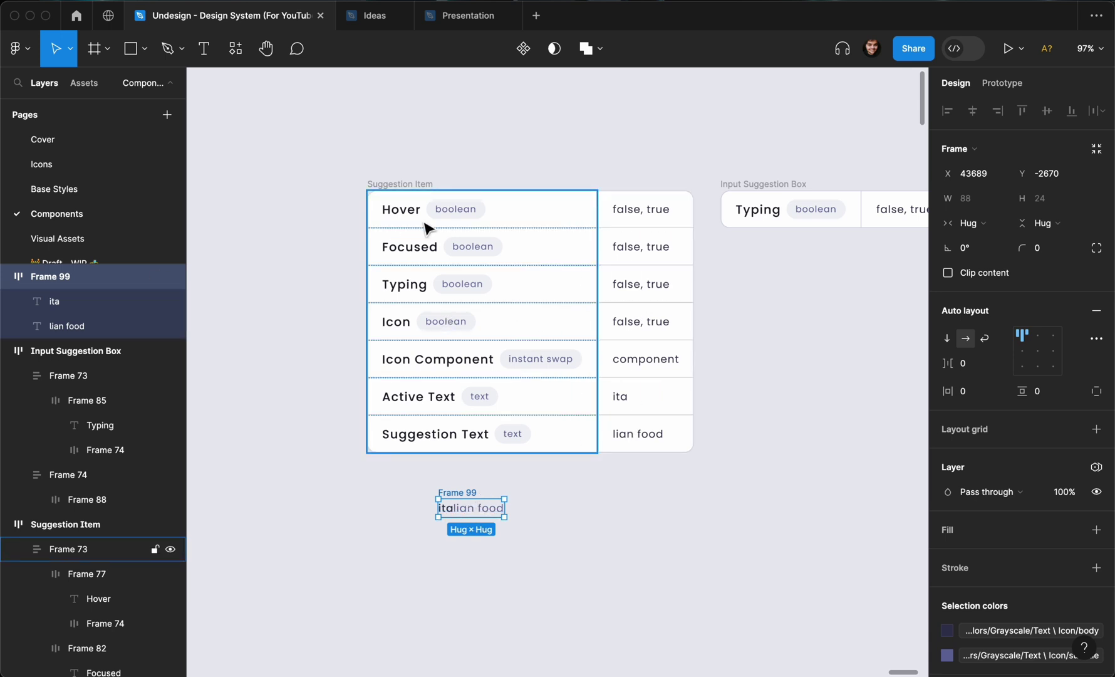
pyautogui.click(394, 530)
pyautogui.scroll(2, 416, 528)
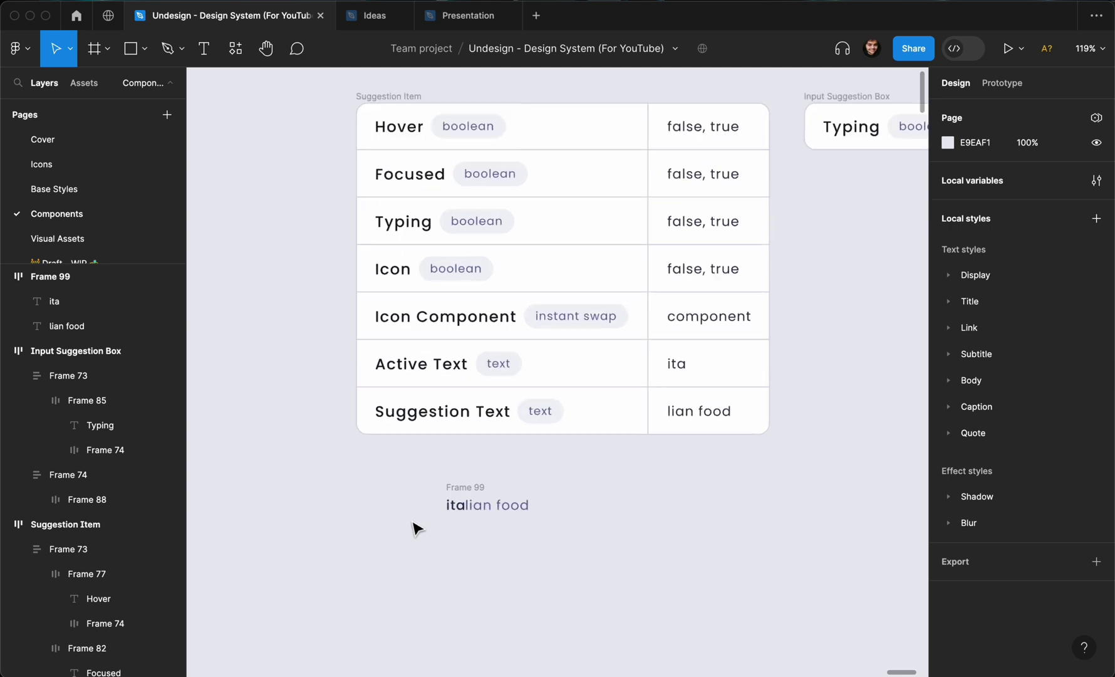
pyautogui.scroll(2, 415, 529)
pyautogui.click(479, 484)
pyautogui.scroll(2, 525, 284)
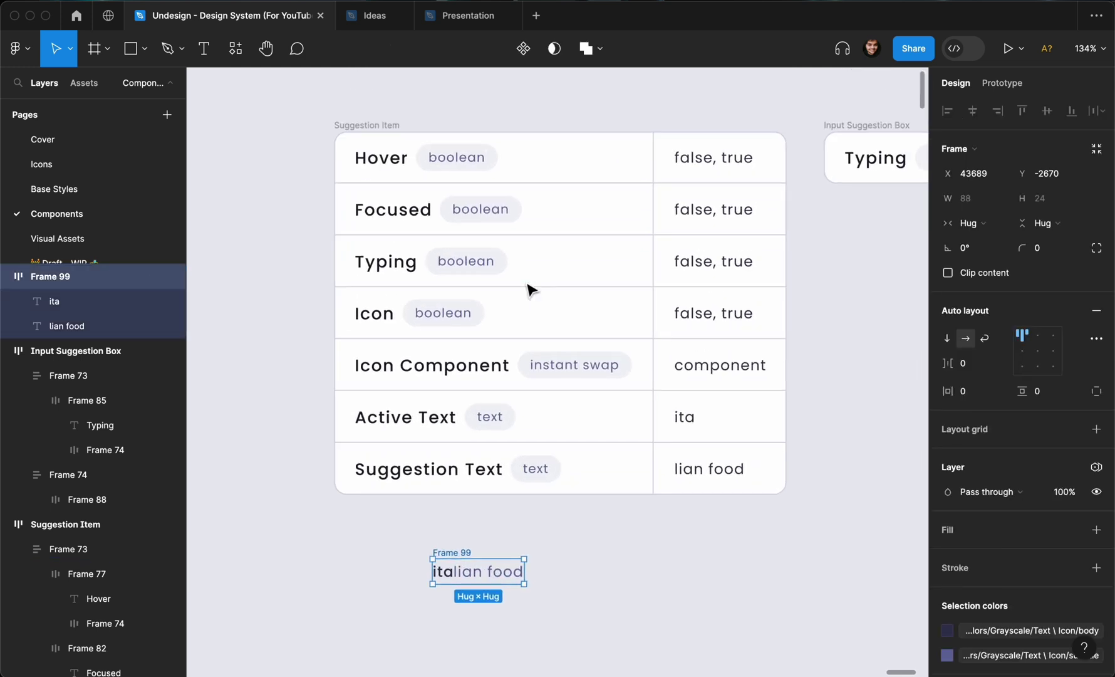
pyautogui.scroll(-3, 529, 289)
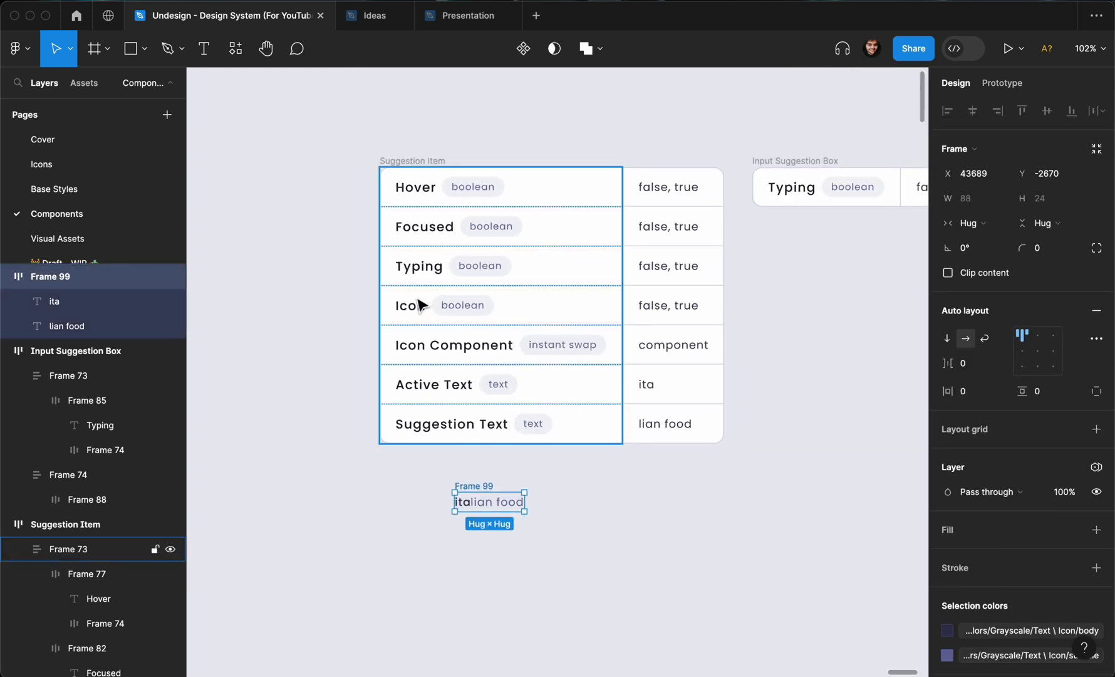
# - Search the component libraries for a "food" icon and look through the matches
pyautogui.hotkey('shift', 'i')
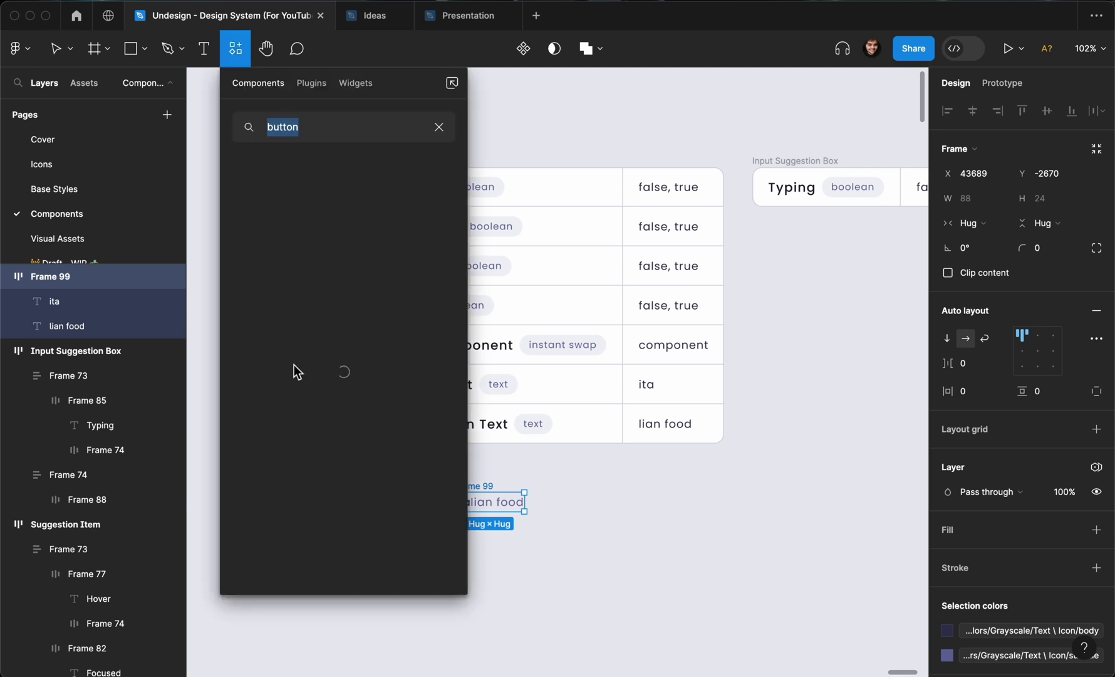
pyautogui.write('pr')
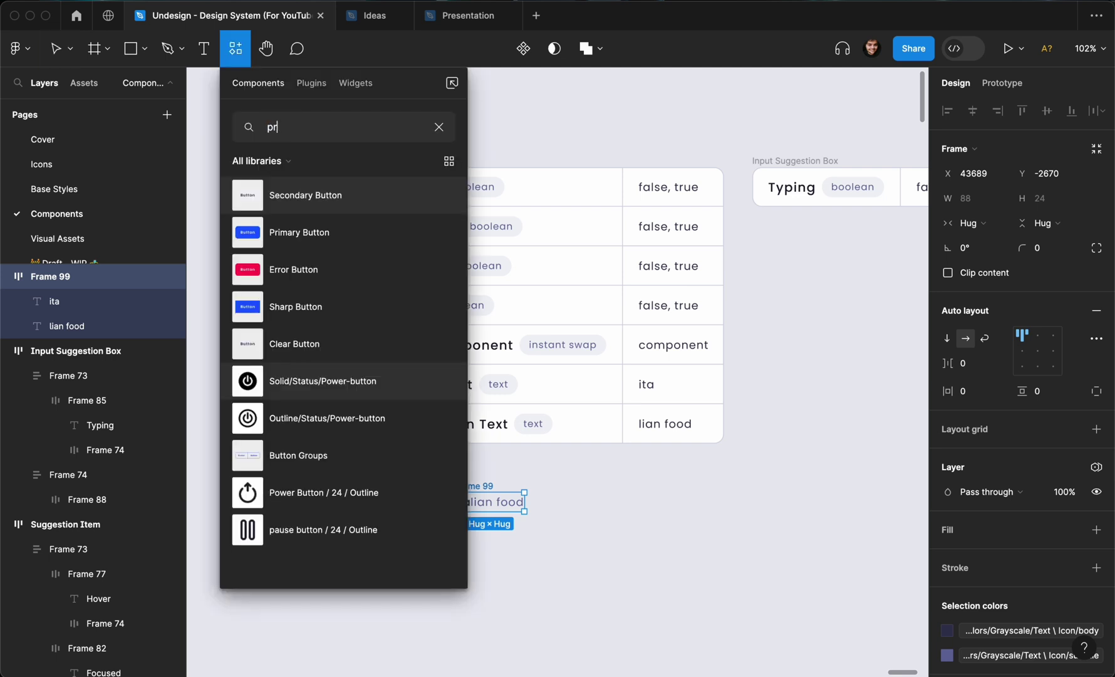
pyautogui.write('od')
pyautogui.press('BackSpace')
pyautogui.press('BackSpace')
pyautogui.press('BackSpace')
pyautogui.press('BackSpace')
pyautogui.write('food')
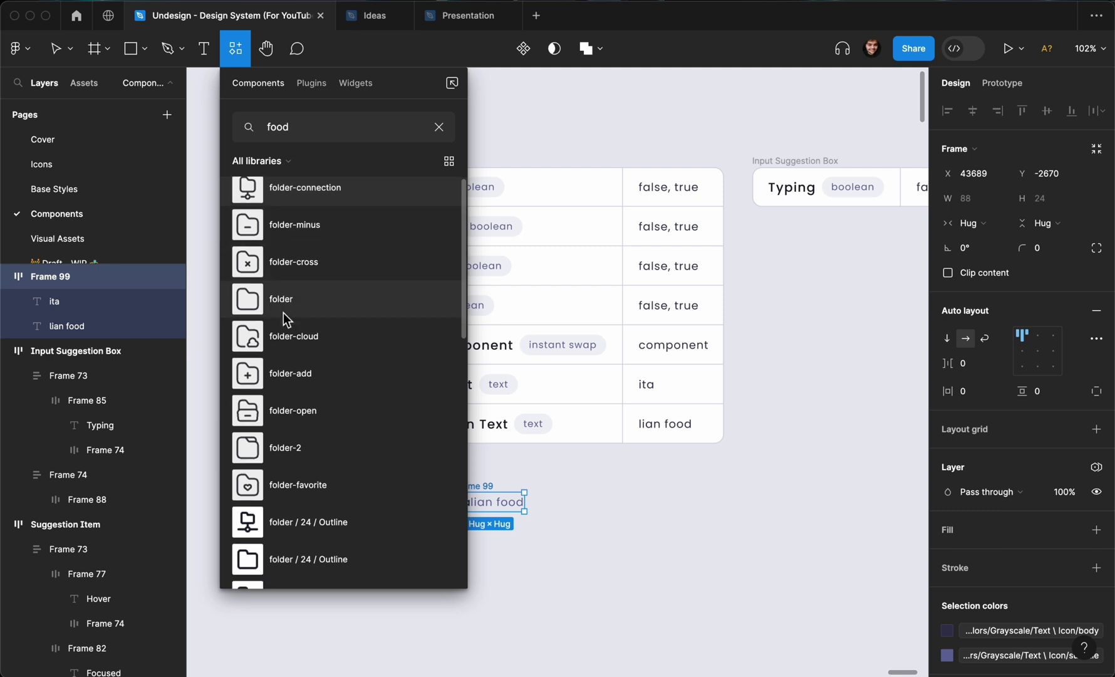
pyautogui.scroll(-3, 286, 317)
# - Search the component libraries for "profile" and place the profile / 24 / Outline icon in front of the "italian food" text frame
pyautogui.press('super+a')
pyautogui.write('pr')
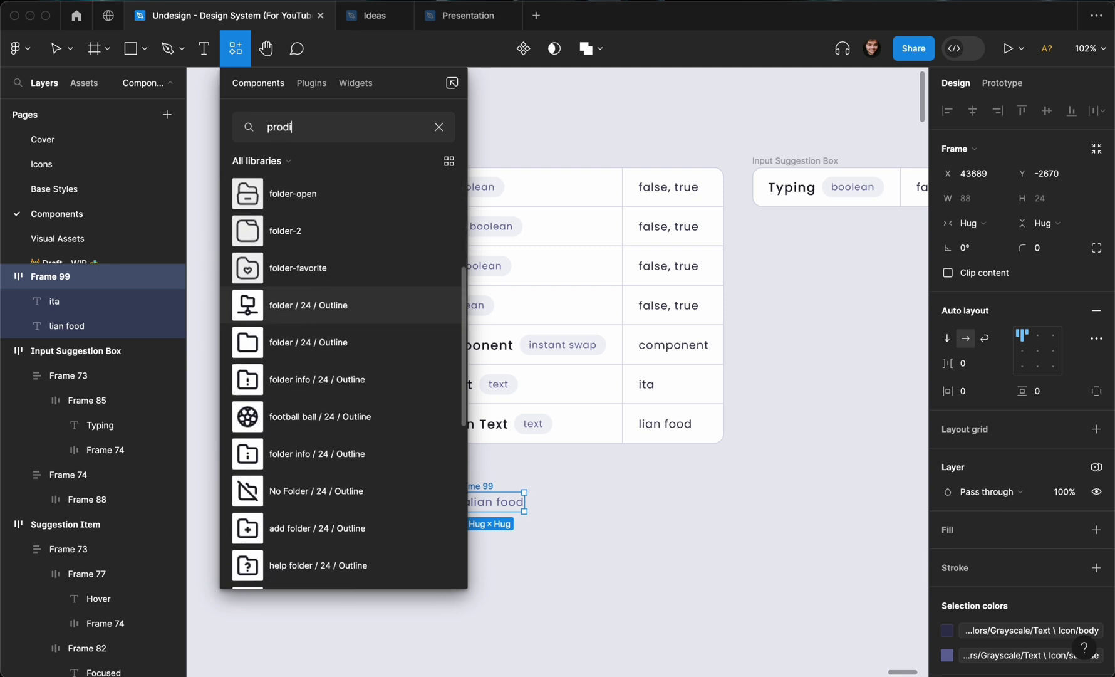
pyautogui.press('BackSpace')
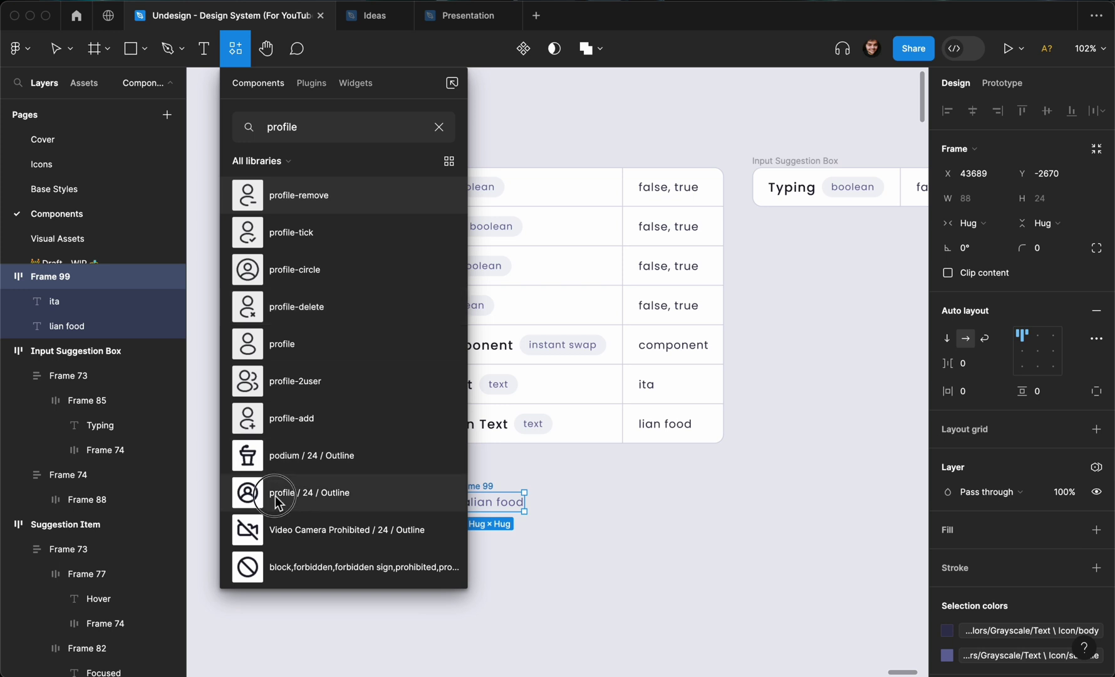
pyautogui.moveTo(278, 495); pyautogui.dragTo(617, 501)
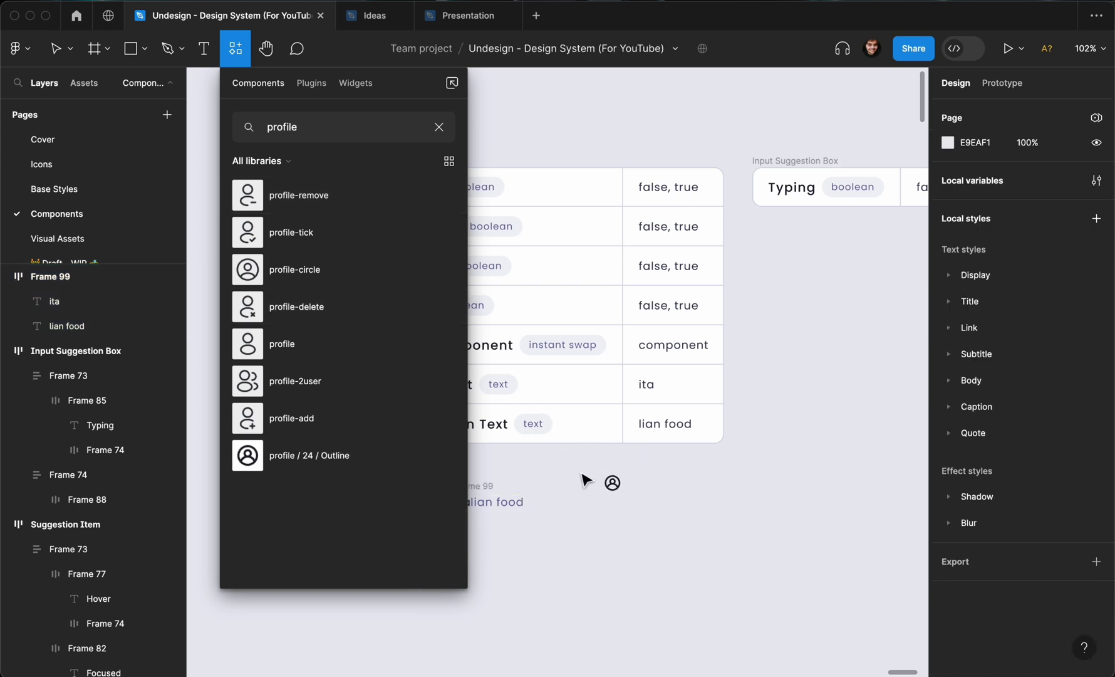
pyautogui.press('Escape')
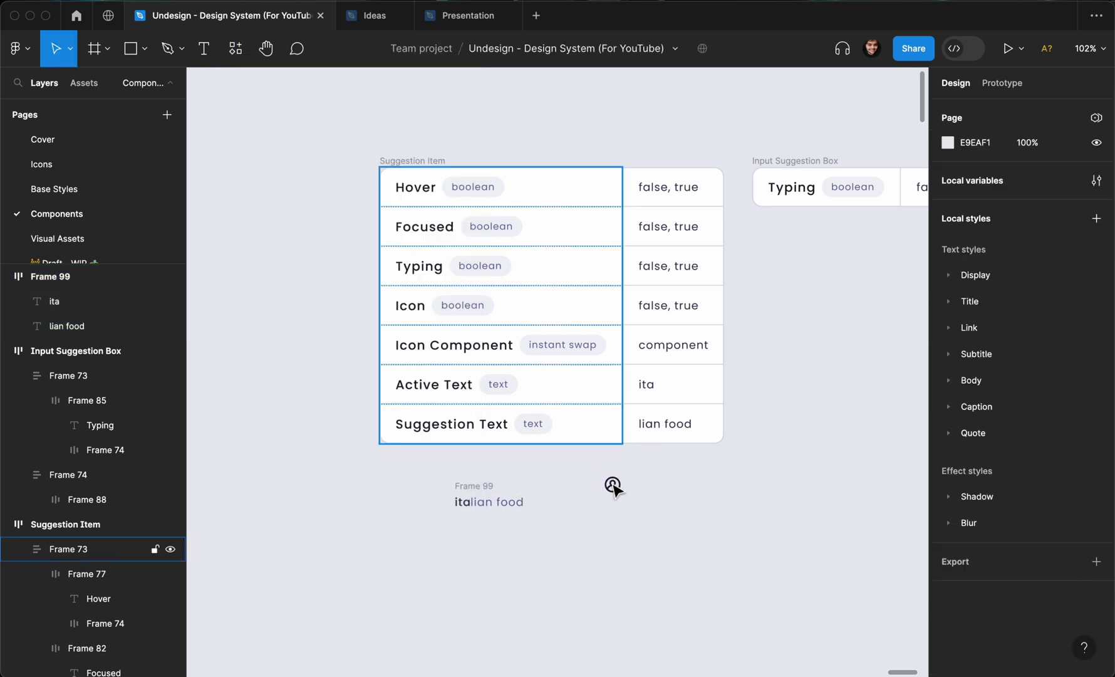
pyautogui.moveTo(614, 486); pyautogui.dragTo(438, 501)
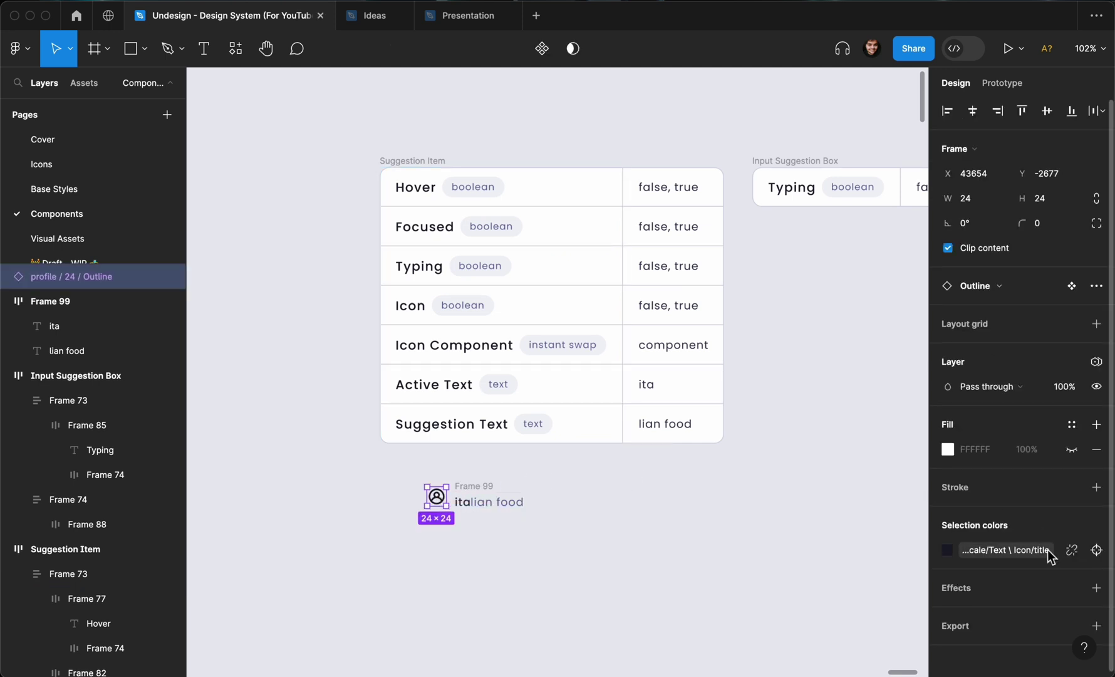
# - Apply the body color token from Colors/Grayscale/Text \ Icon to the profile icon
pyautogui.click(1015, 555)
pyautogui.scroll(5, 597, 540)
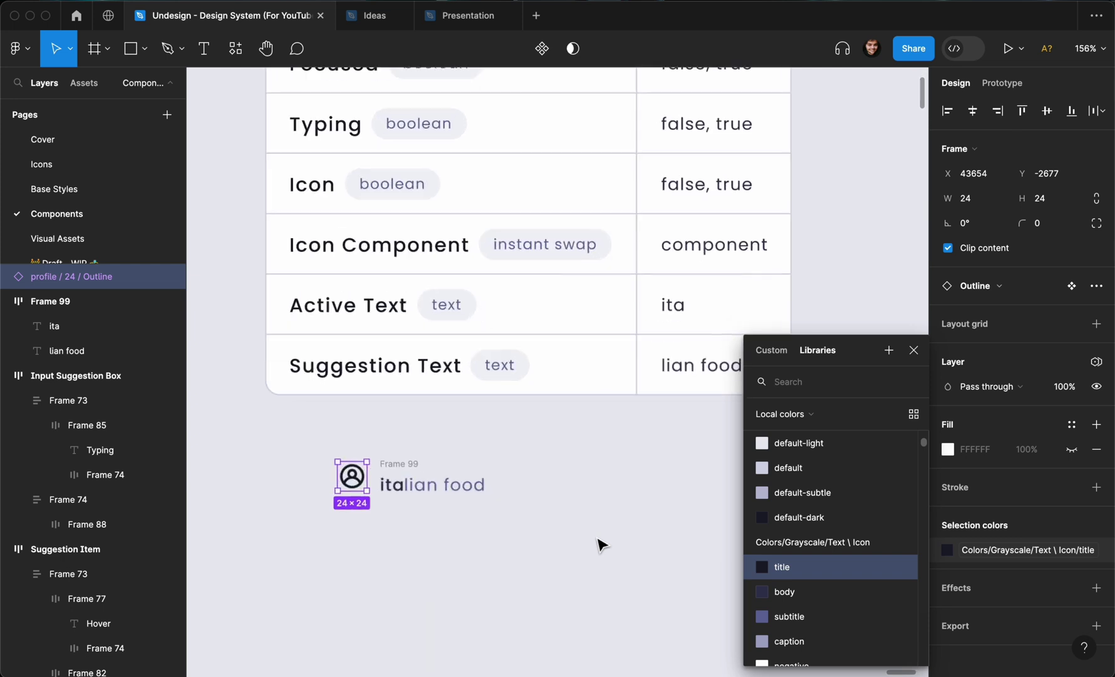
pyautogui.scroll(5, 633, 533)
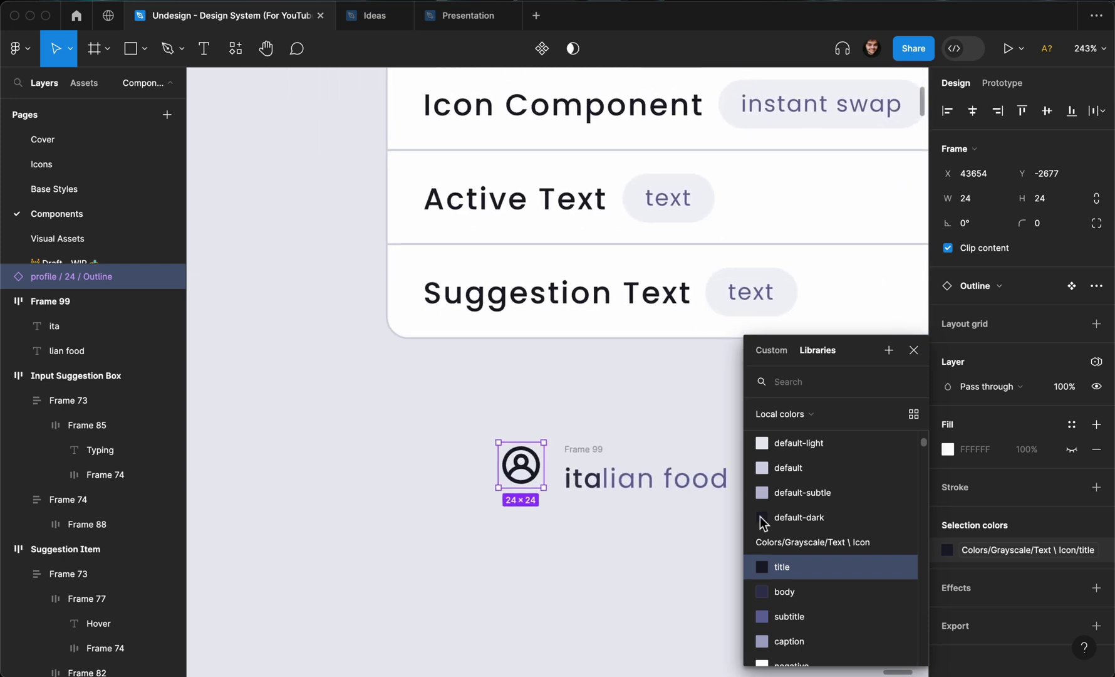
pyautogui.click(809, 593)
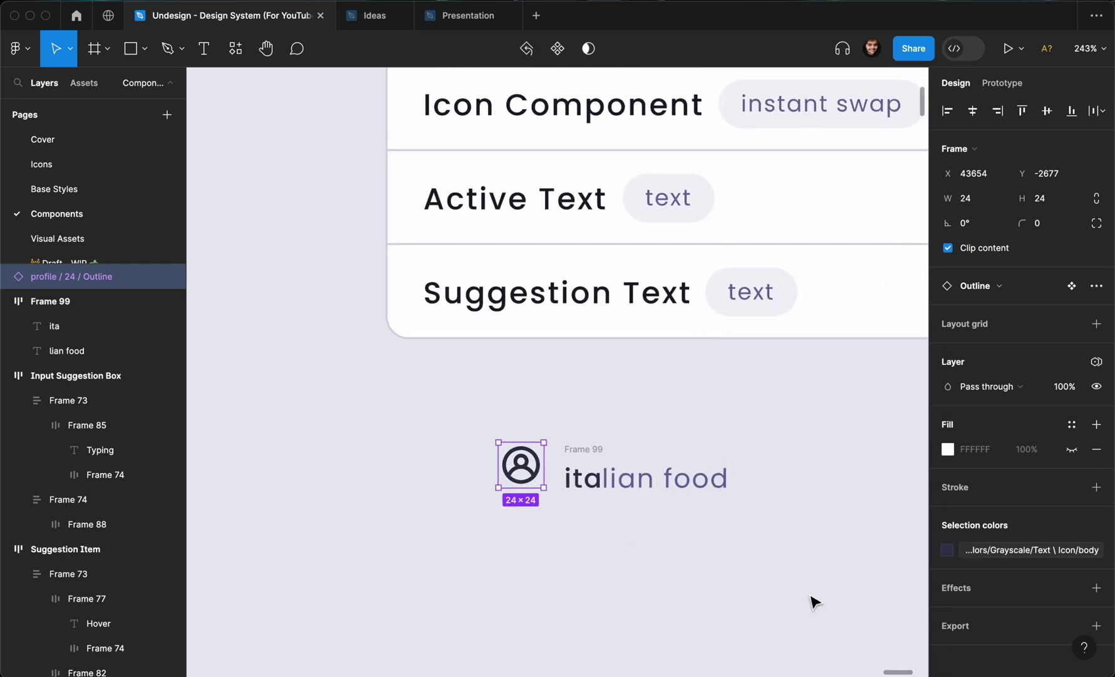
# - Constrain the profile icon's proportions and set its width to 20
pyautogui.click(1096, 198)
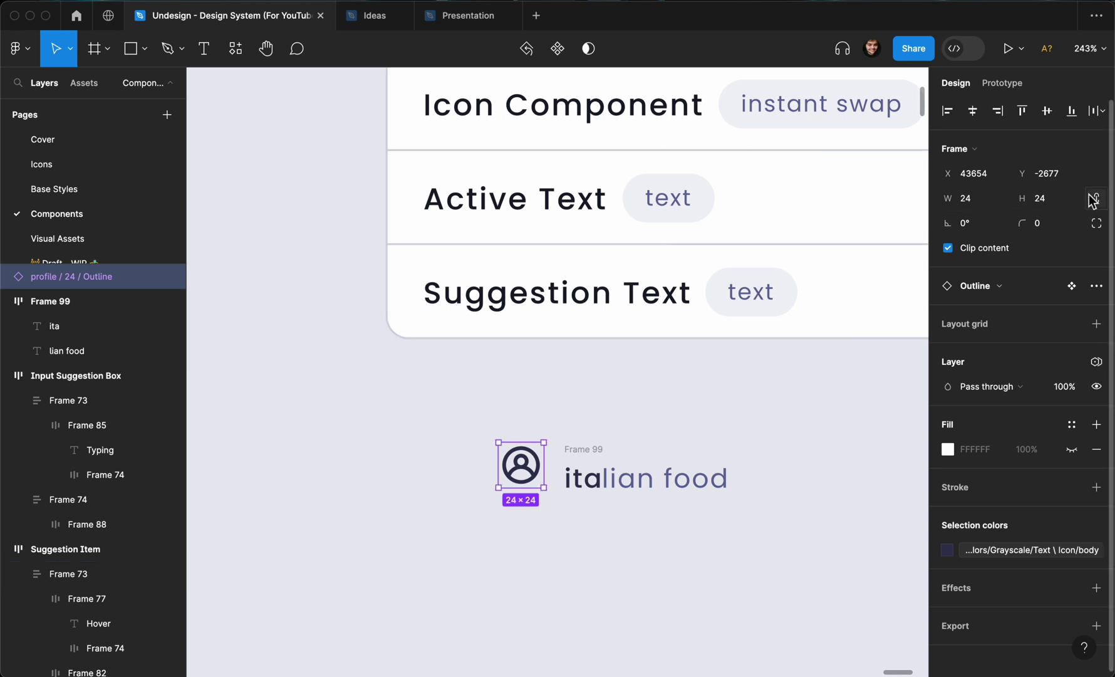
pyautogui.click(983, 200)
pyautogui.write('20')
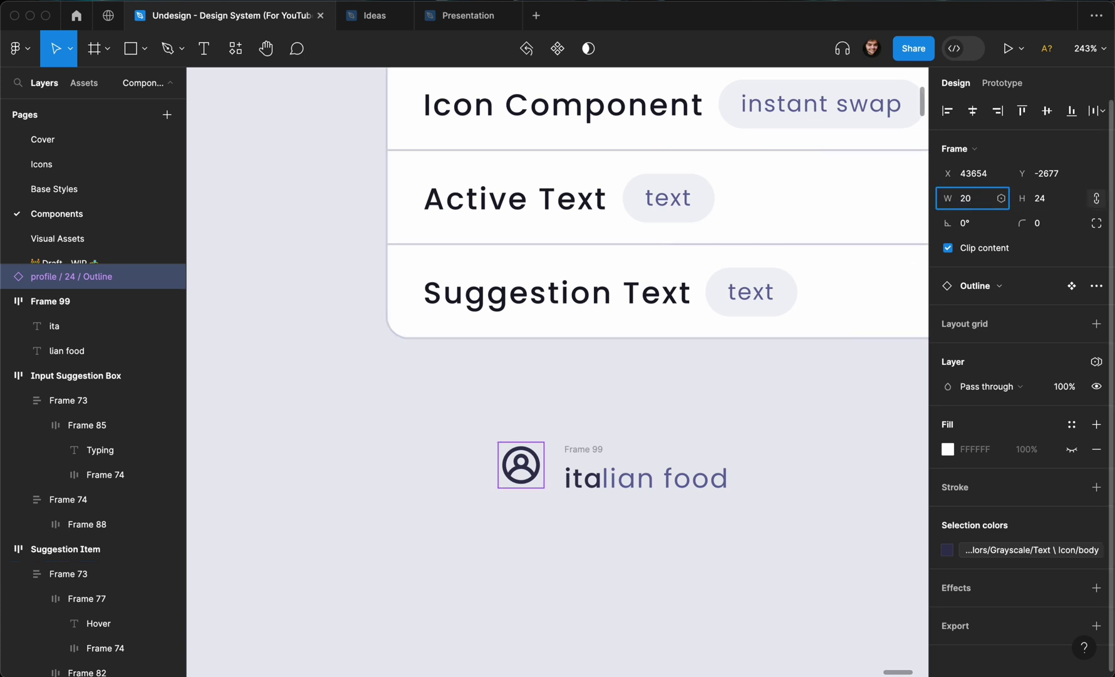
pyautogui.press('Return')
# - Move the profile icon to 8 px before the "italian food" frame, vertically centred on the text
pyautogui.click(495, 428)
pyautogui.click(514, 454)
pyautogui.moveTo(513, 450); pyautogui.dragTo(526, 468)
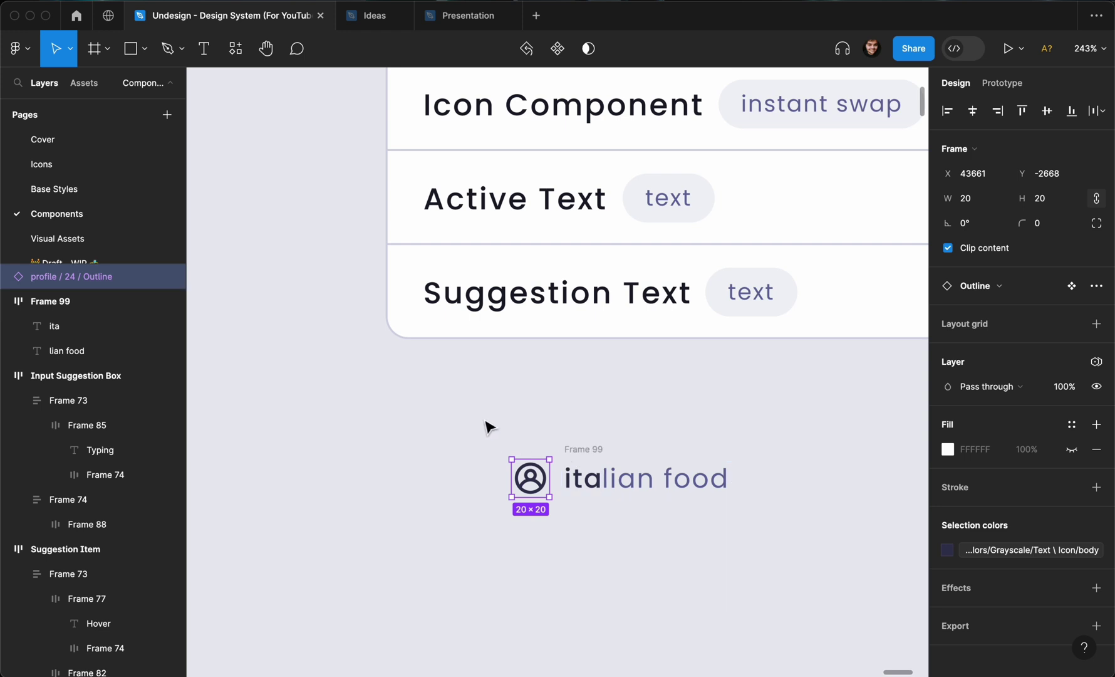
# - Wrap the profile icon and text frame in a horizontal auto layout with its gap bound to the sm (8) spacing variable
pyautogui.scroll(-5, 490, 426)
pyautogui.moveTo(375, 414); pyautogui.dragTo(542, 464)
pyautogui.scroll(5, 453, 499)
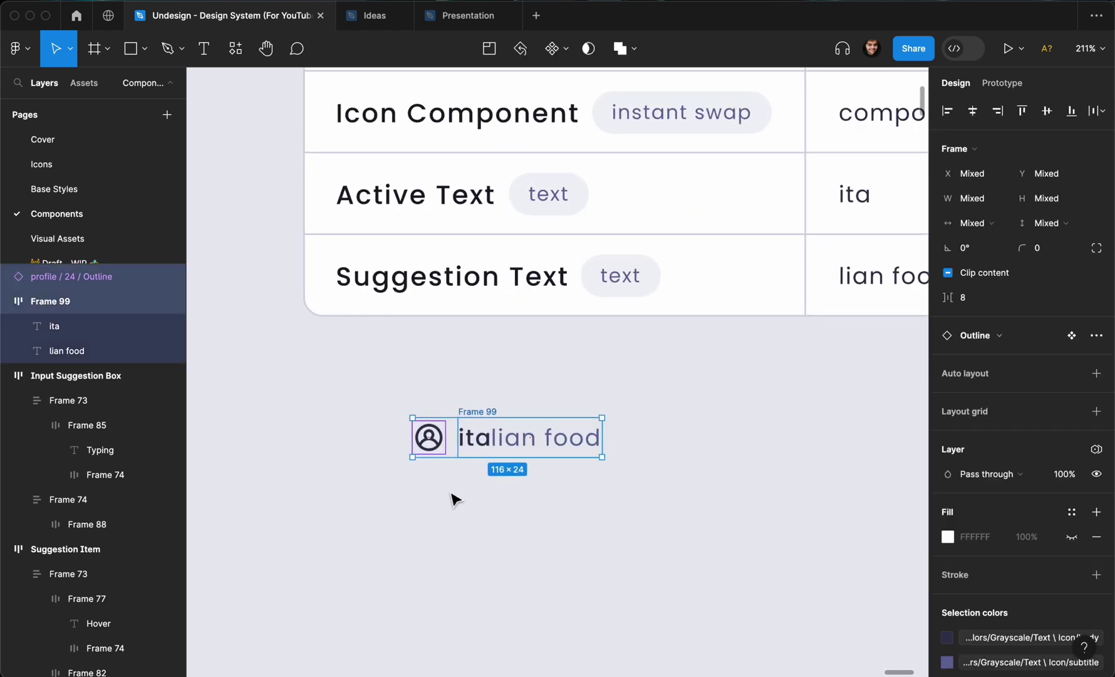
pyautogui.hotkey('shift', 'a')
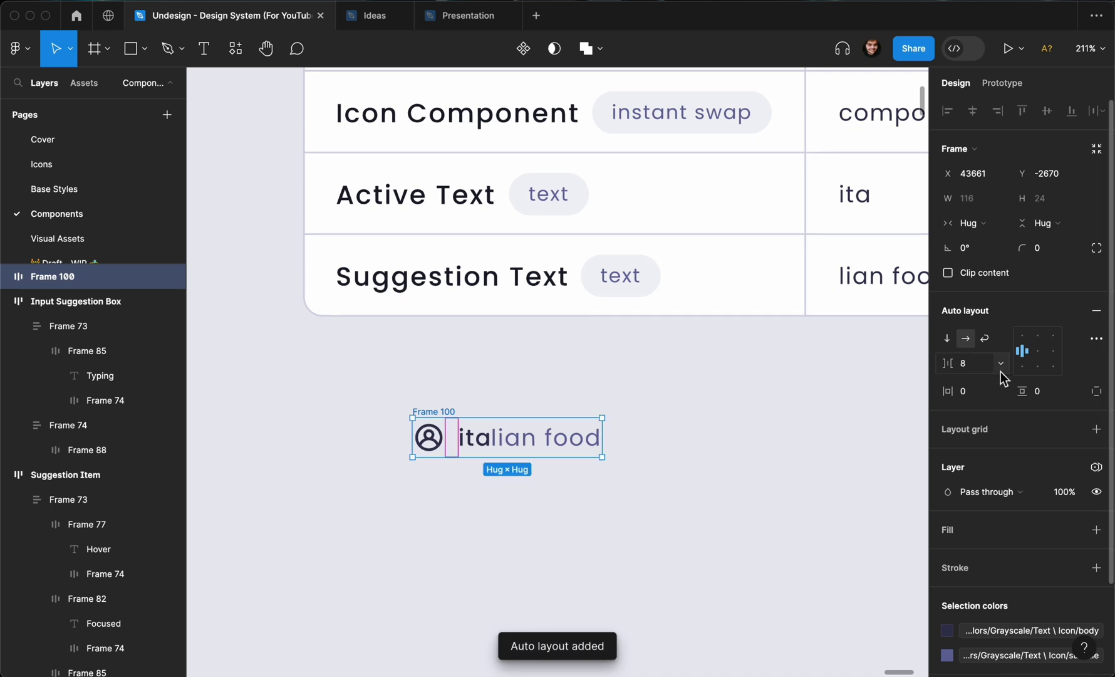
pyautogui.click(1002, 364)
pyautogui.click(997, 414)
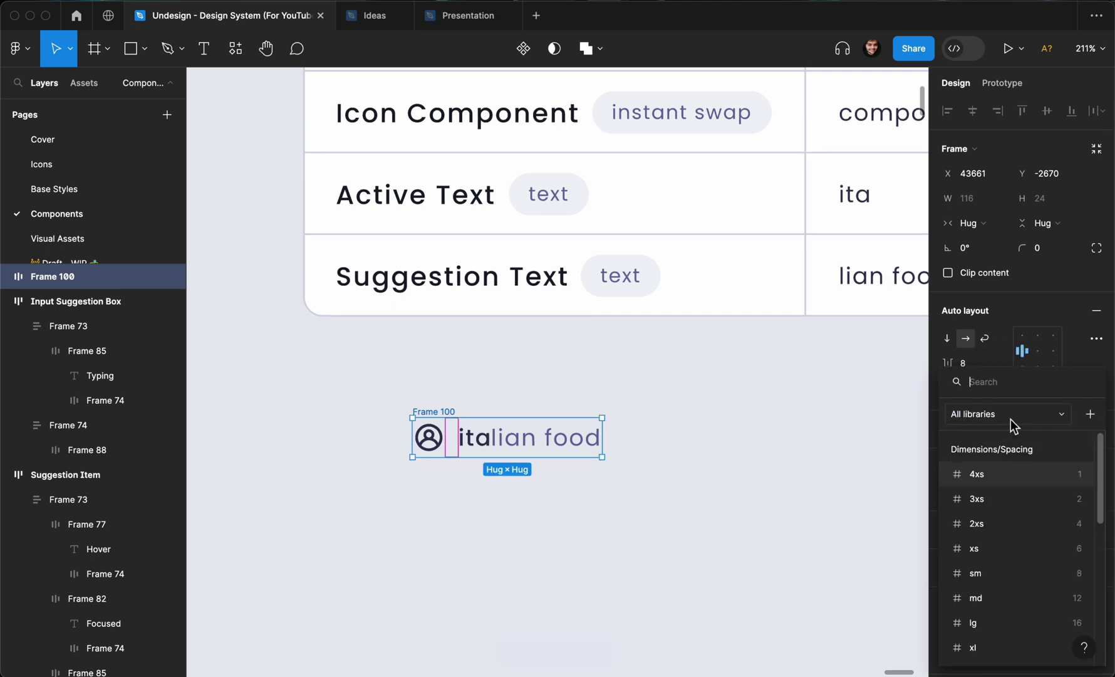
pyautogui.scroll(-1, 1005, 514)
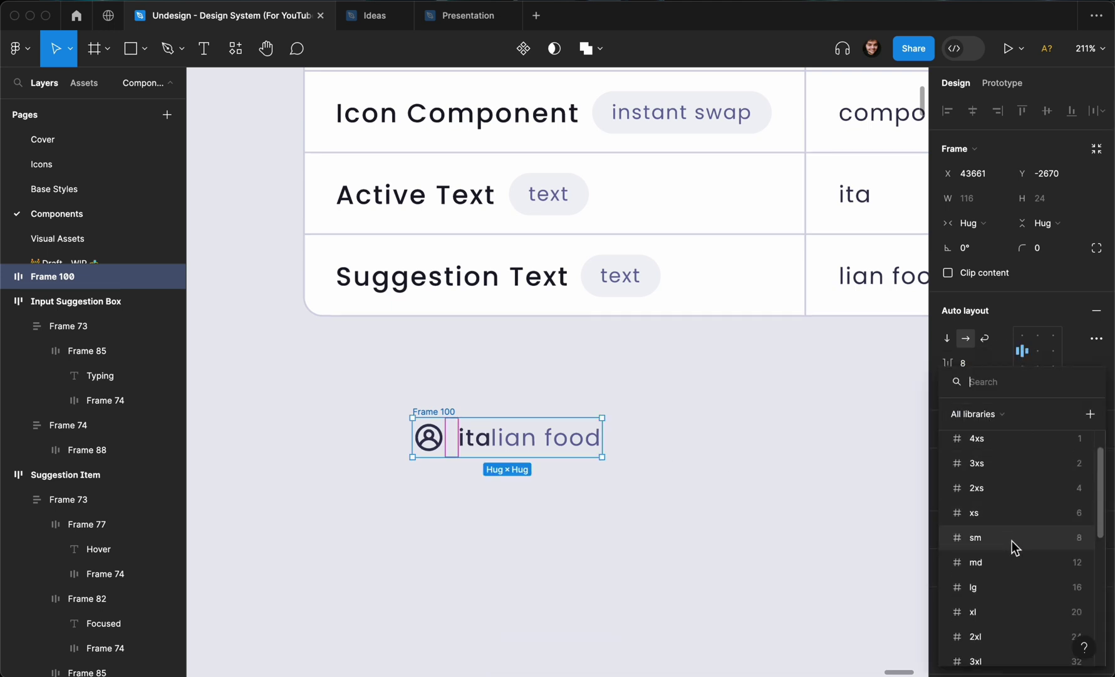
pyautogui.click(1012, 539)
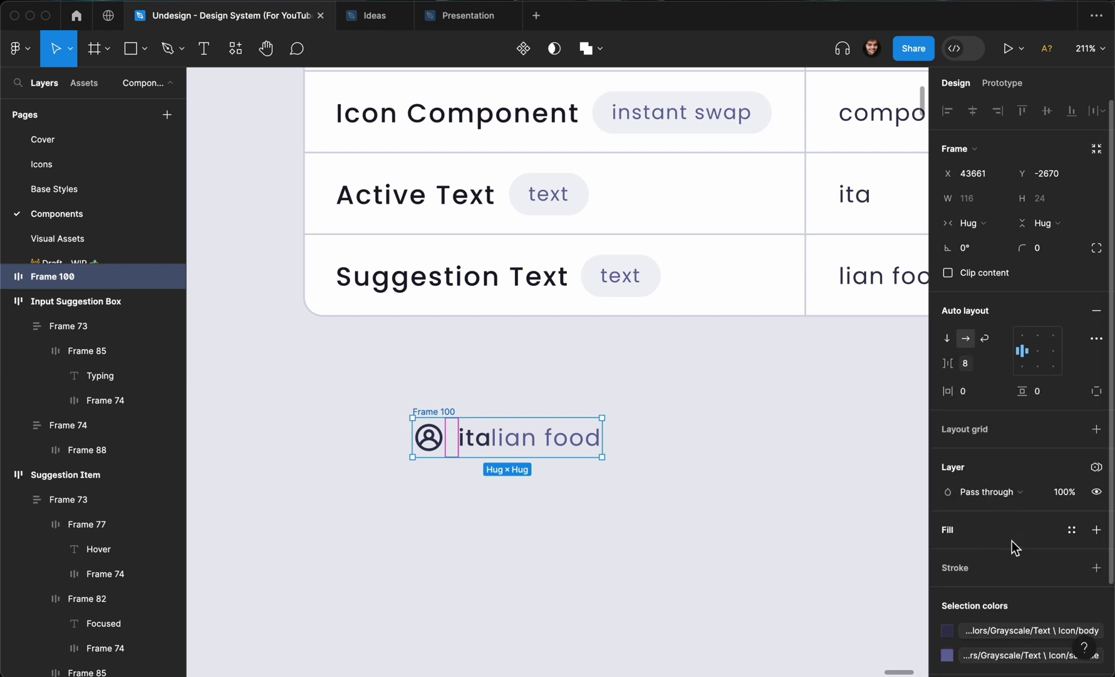
# - Convert the icon and text auto layout frame into a component named "Input Suggestion Item"
pyautogui.keyDown('ctrl'); pyautogui.scroll(-6, 602, 456); pyautogui.keyUp('ctrl')
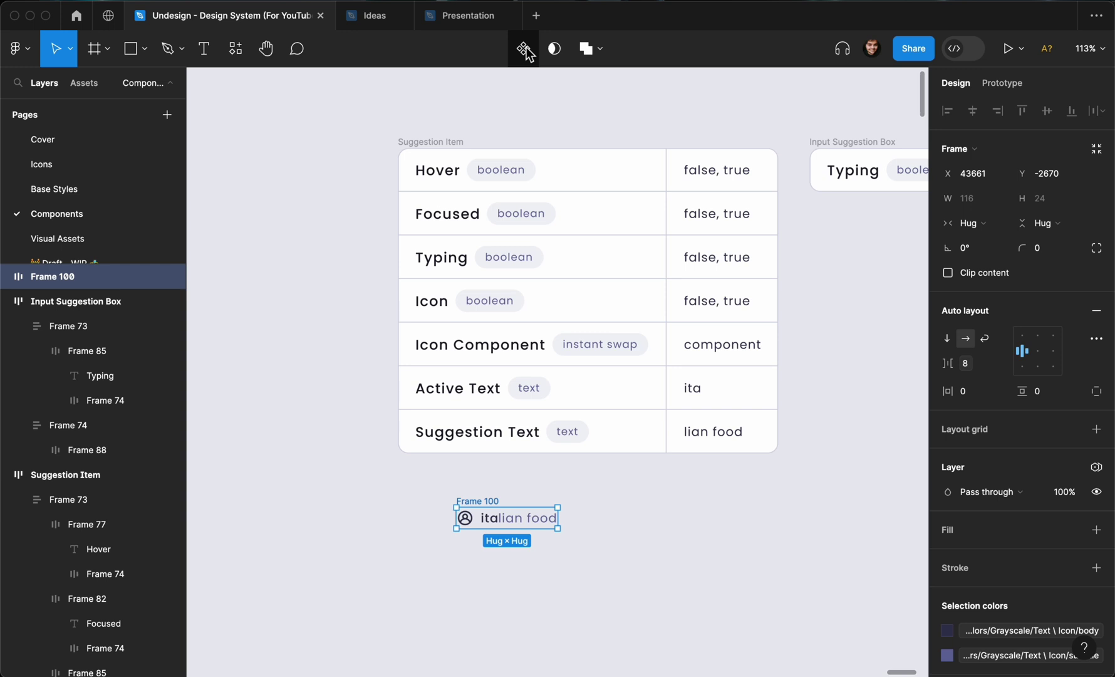
pyautogui.click(525, 50)
pyautogui.scroll(-1, 404, 492)
pyautogui.hscroll(1, 405, 492)
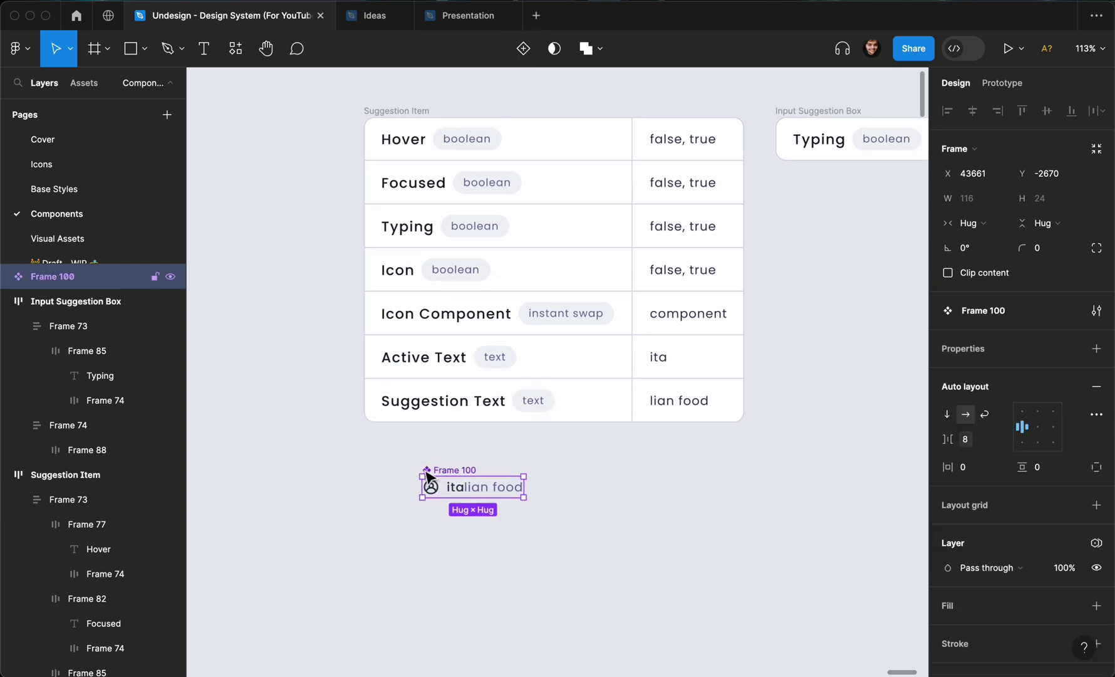
pyautogui.press('super+r')
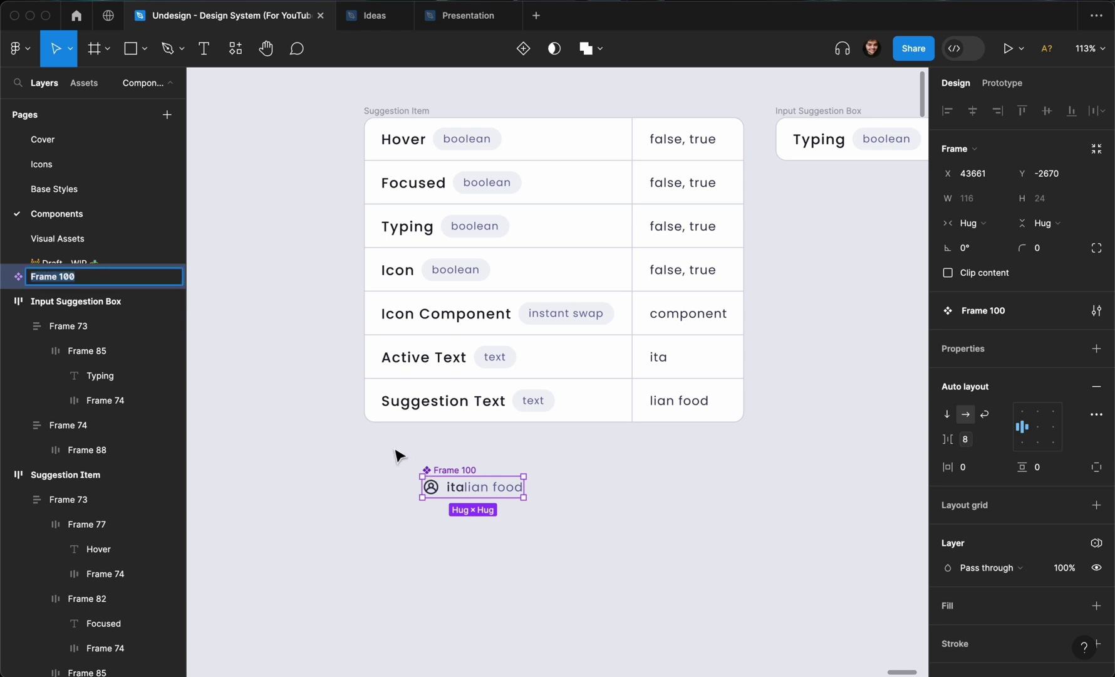
pyautogui.write('Suggestion Item')
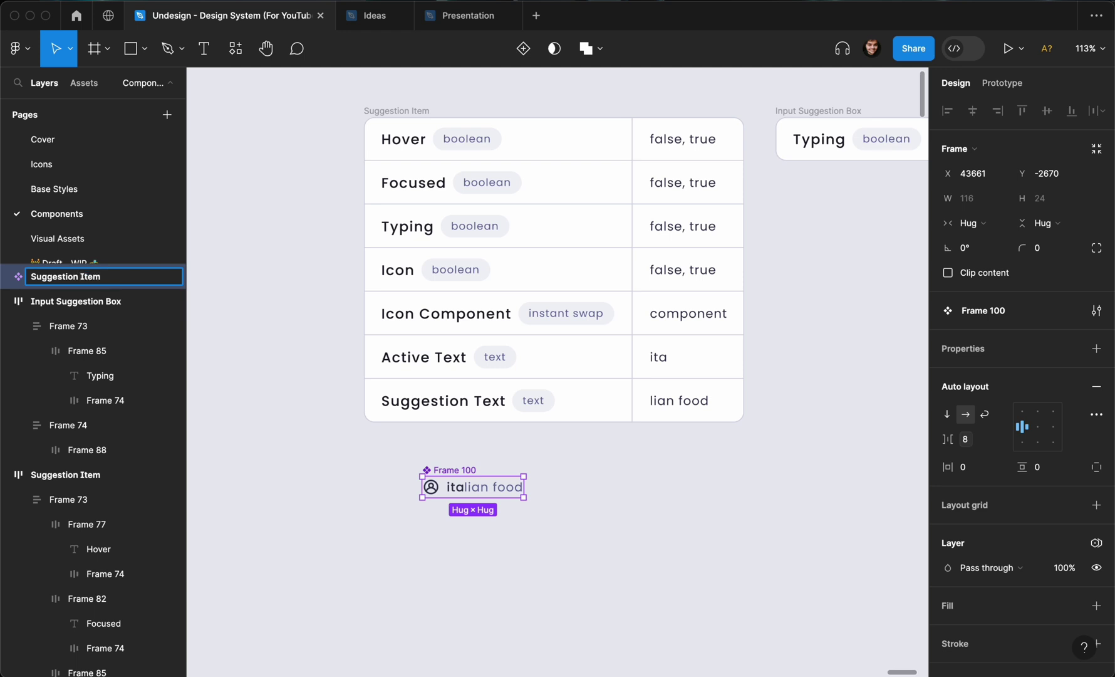
pyautogui.write('Input')
pyautogui.click(404, 468)
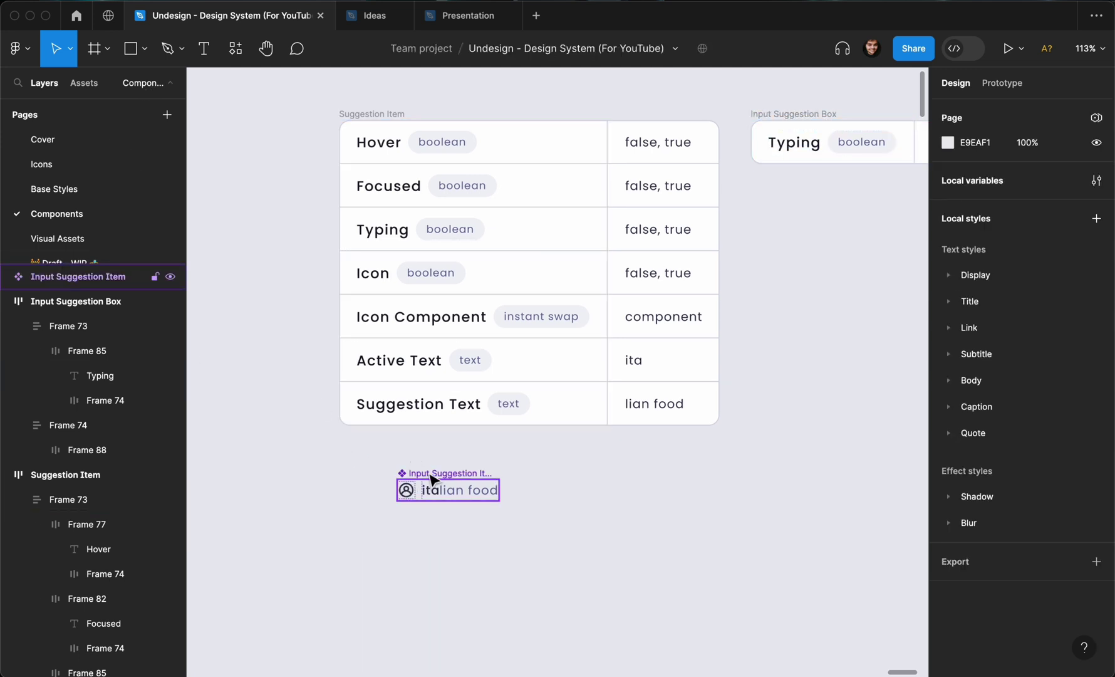
# - Create a text property named "Active Text" with the value "Ita" on the Input Suggestion Item component
pyautogui.click(406, 491)
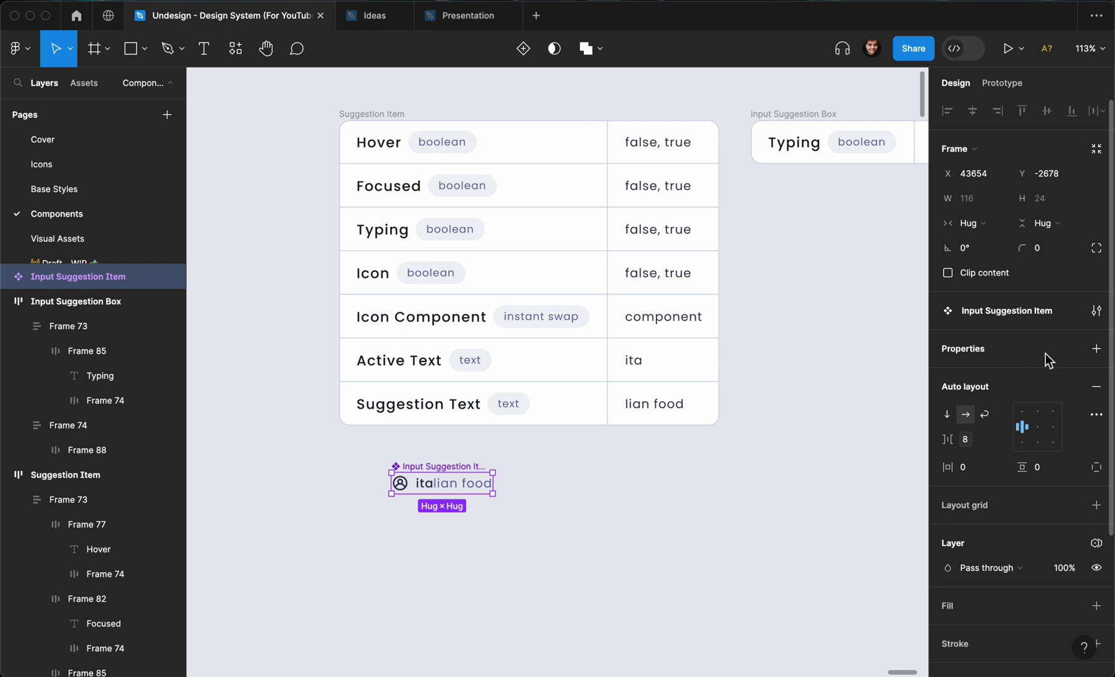
pyautogui.click(1097, 348)
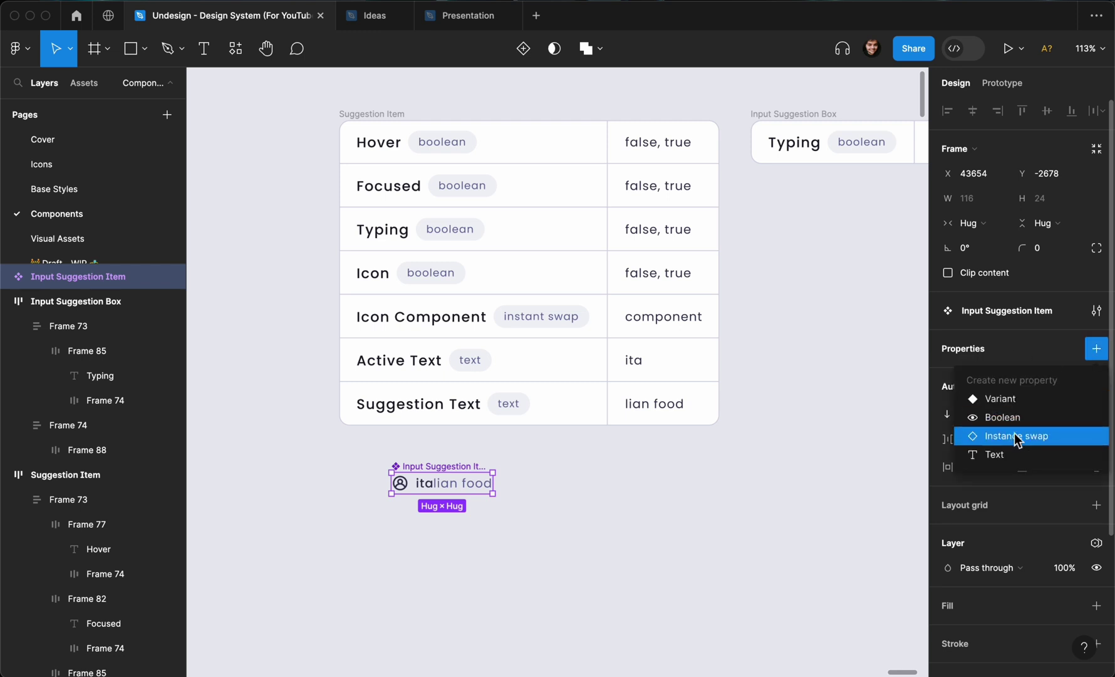
pyautogui.click(1008, 453)
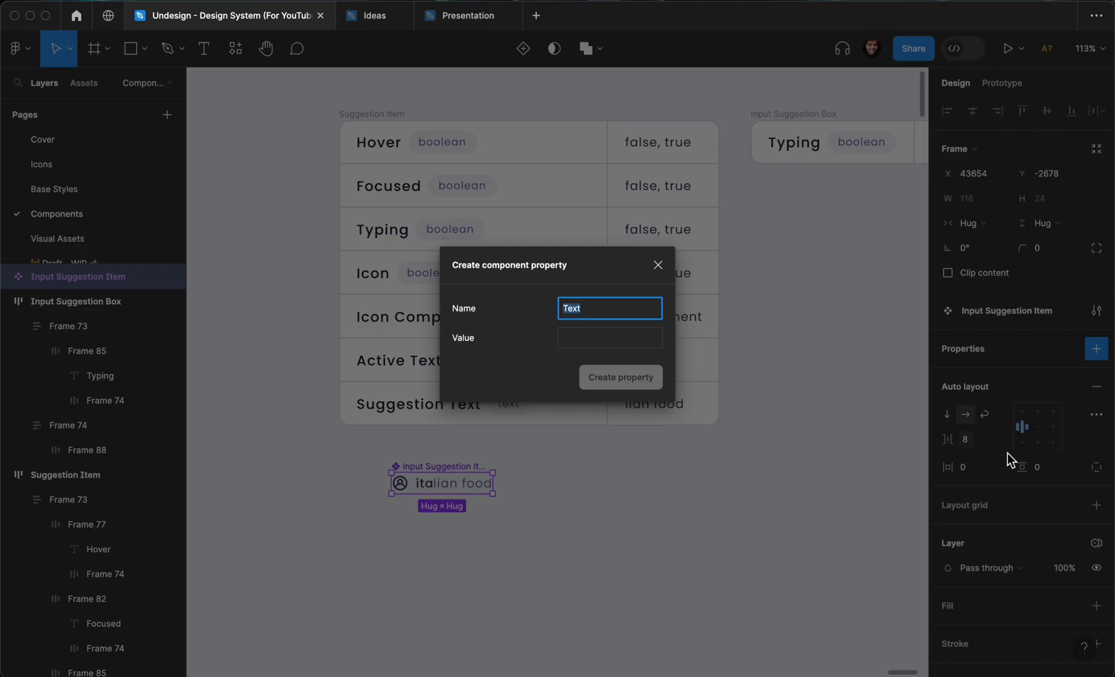
pyautogui.write('Active Text')
pyautogui.click(643, 339)
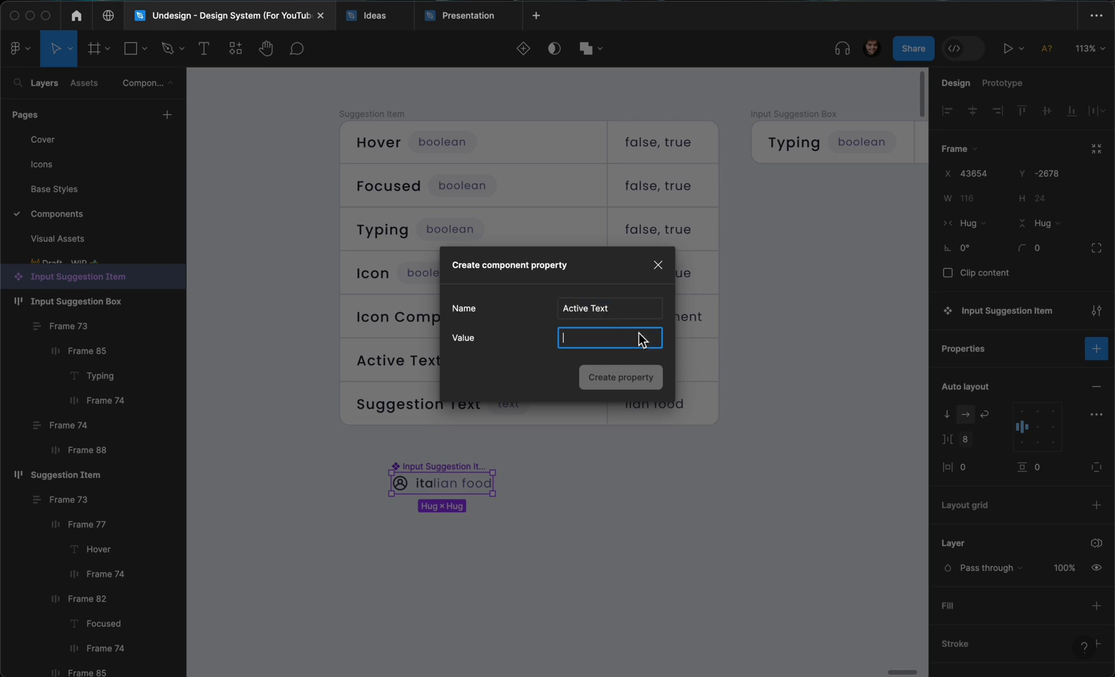
pyautogui.write('Ita')
pyautogui.click(592, 383)
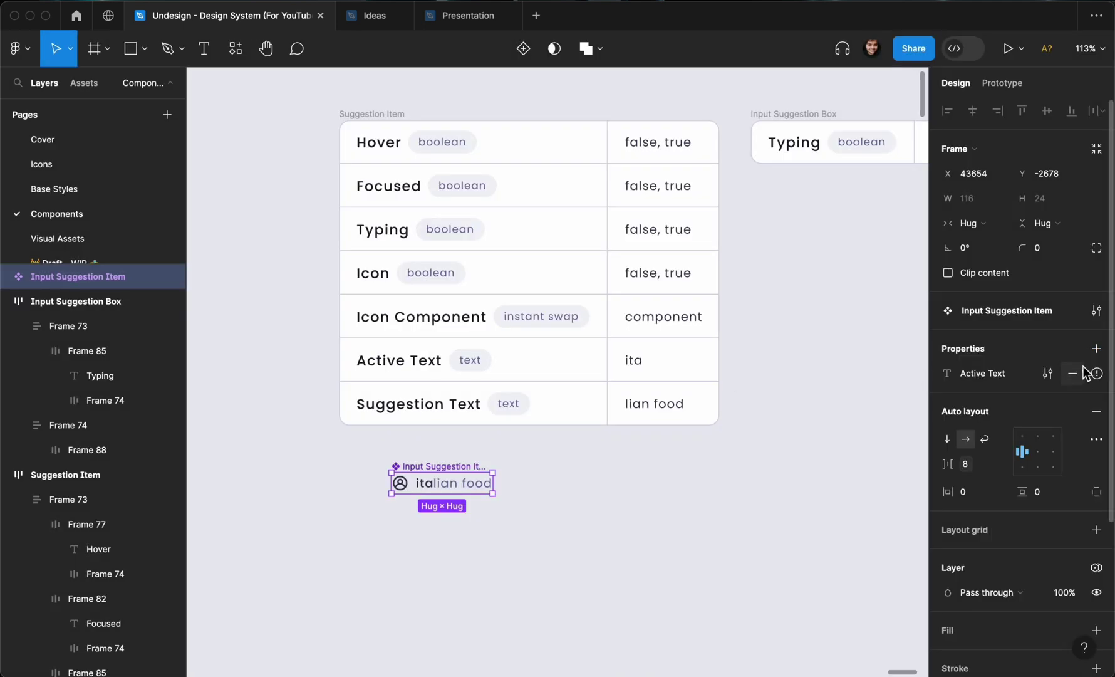
# - Create a text property named "Suggestion Text" with the value "lian food" on the Input Suggestion Item component
pyautogui.click(1097, 349)
pyautogui.click(1020, 453)
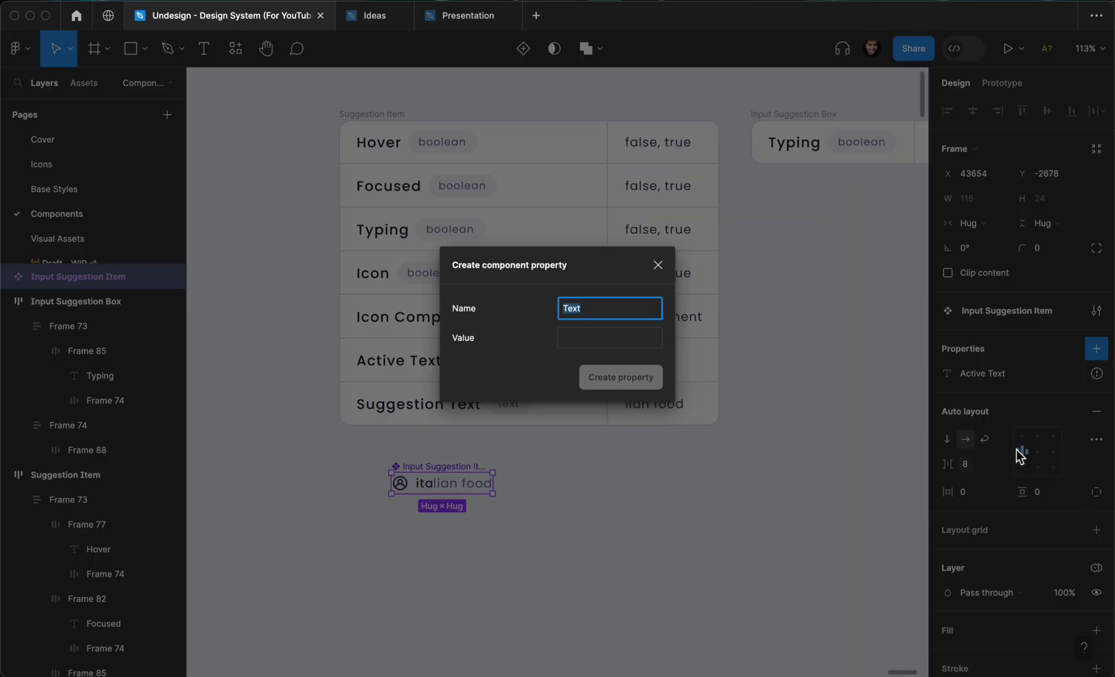
pyautogui.write('sug')
pyautogui.write('Sug')
pyautogui.write('gestion Text')
pyautogui.click(636, 343)
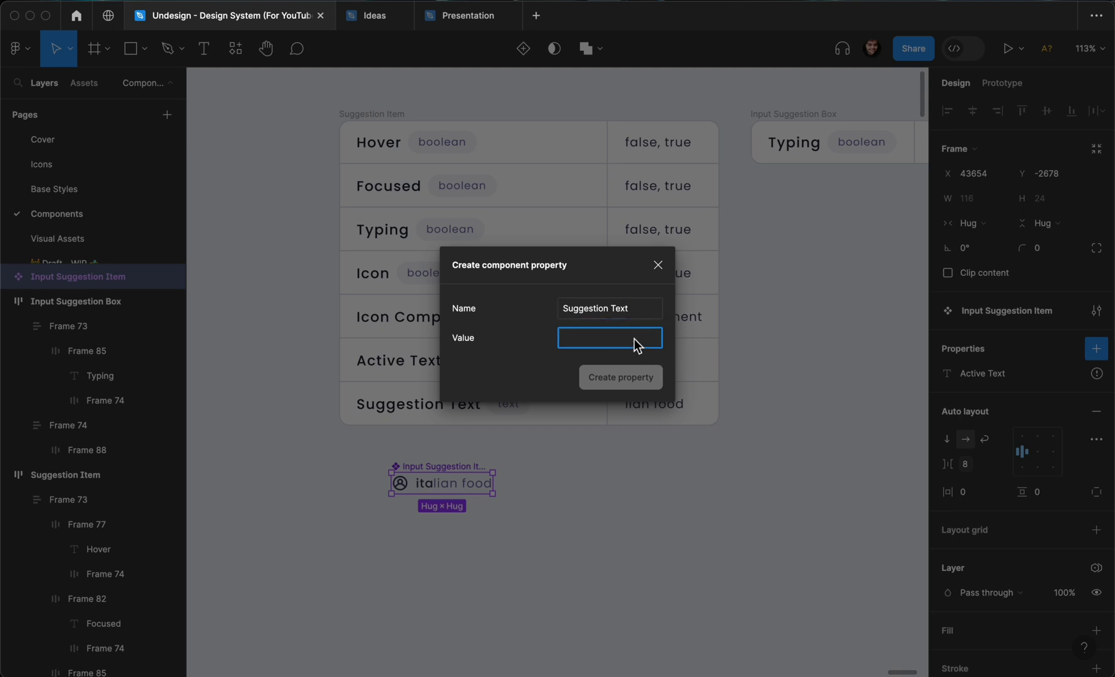
pyautogui.write('Ita')
pyautogui.press('BackSpace')
pyautogui.press('BackSpace')
pyautogui.press('BackSpace')
pyautogui.write('Iian food')
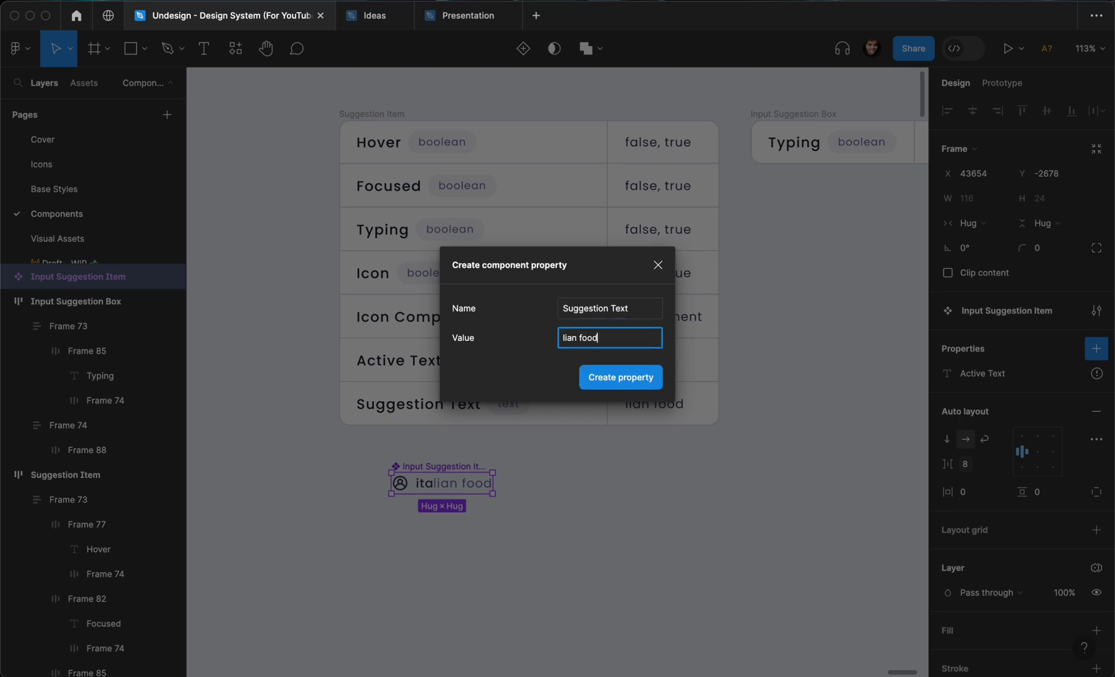
pyautogui.click(601, 382)
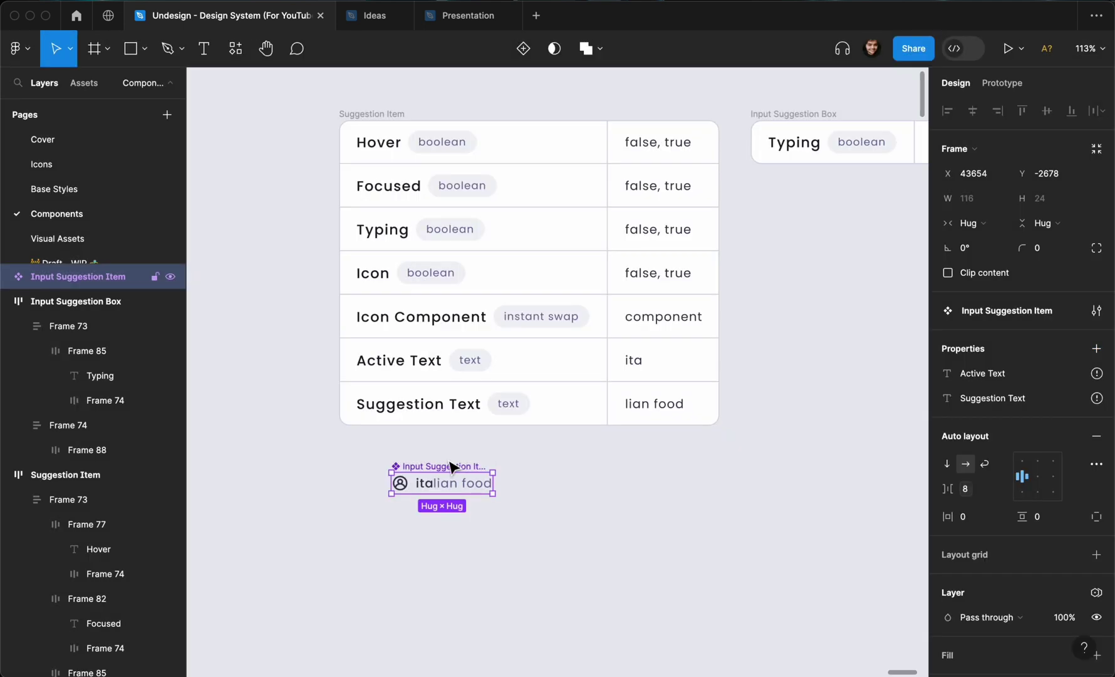
# - Bind the "ita" text layer to the Active Text property and the "lian food" layer to the Suggestion Text property
pyautogui.doubleClick(424, 483)
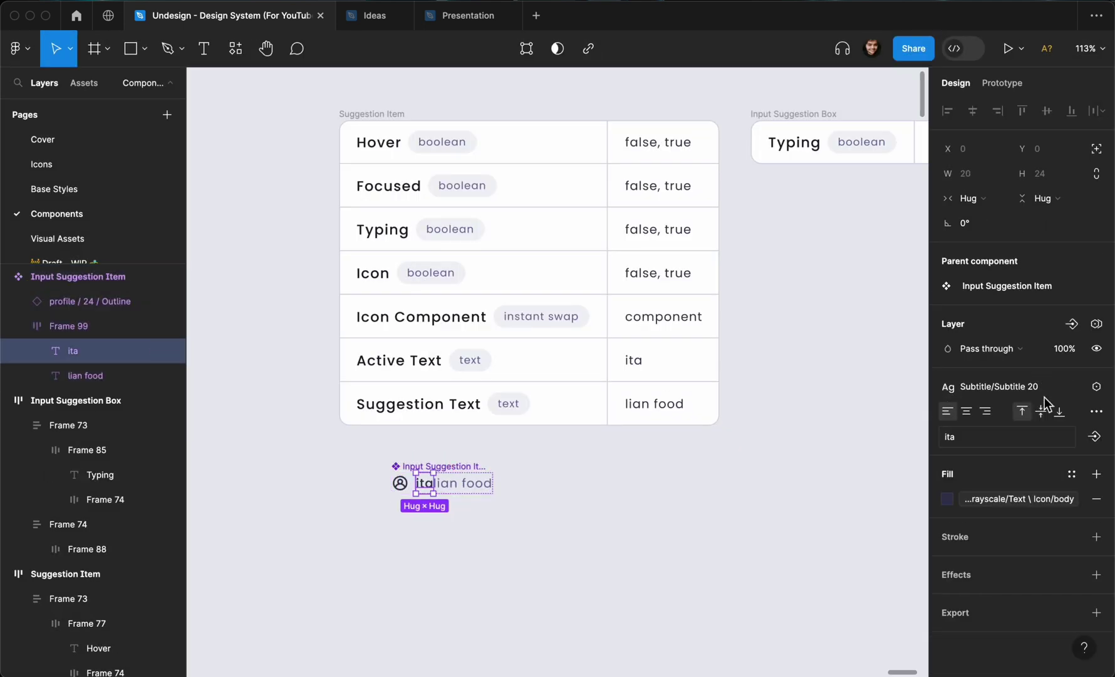
pyautogui.click(1093, 436)
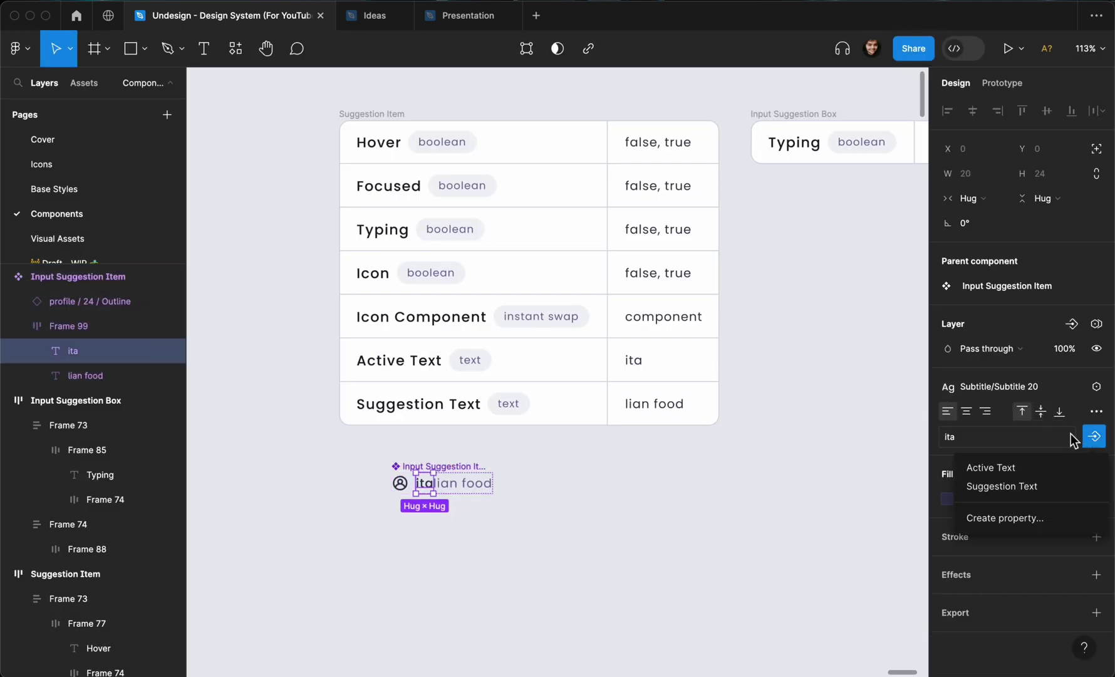
pyautogui.click(993, 470)
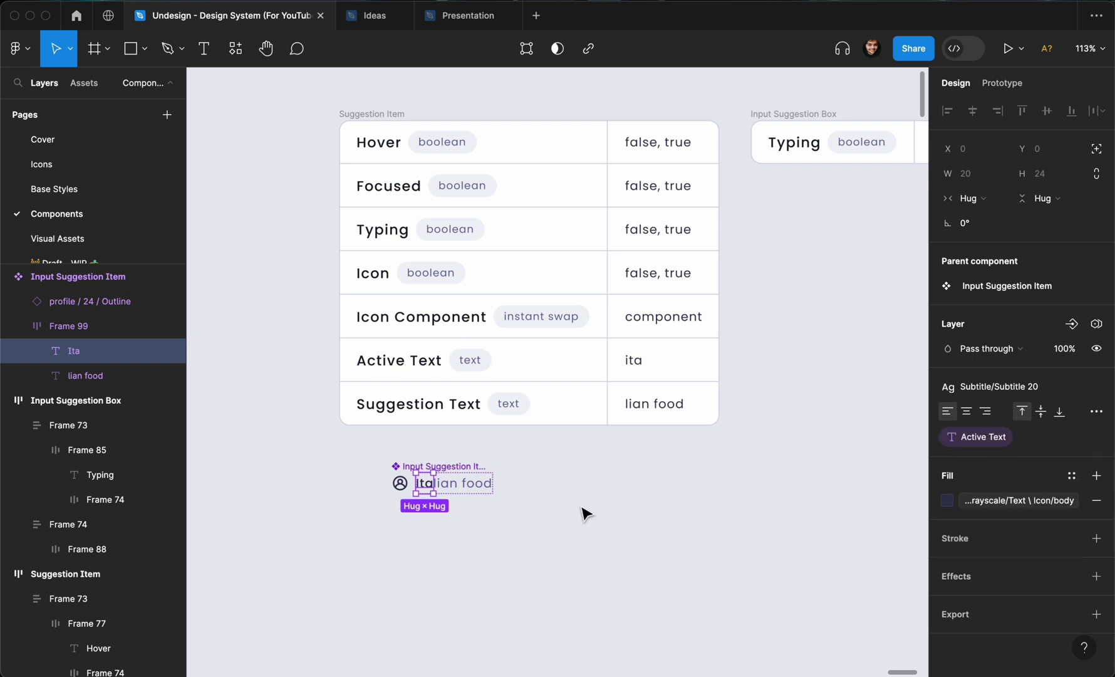
pyautogui.click(468, 493)
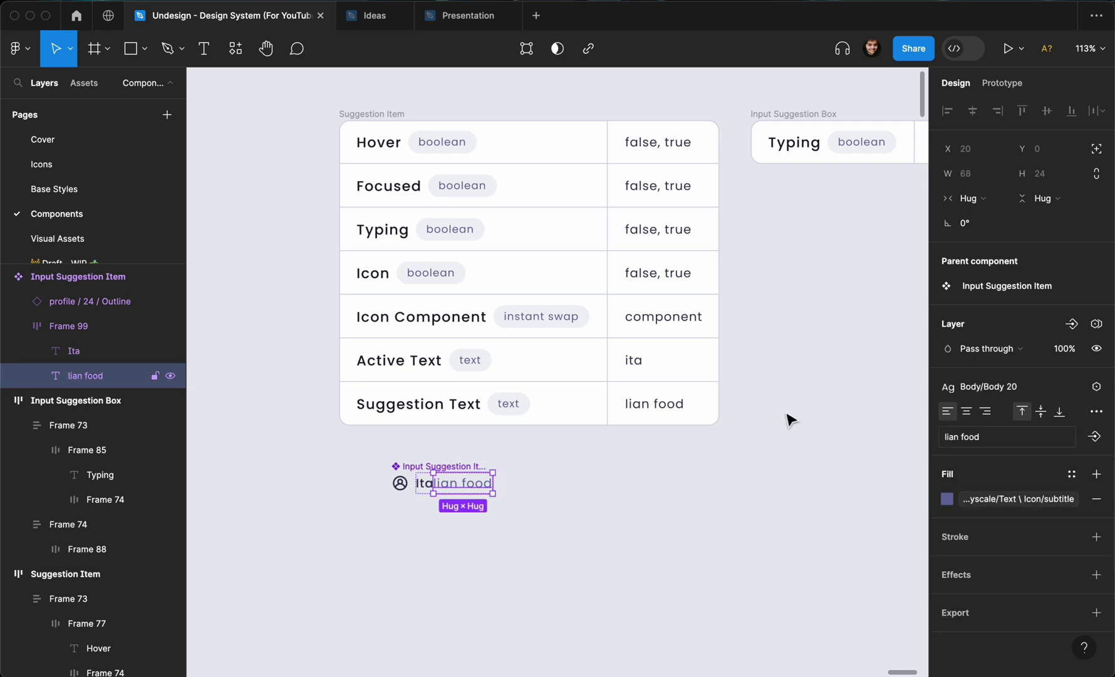
pyautogui.click(1094, 436)
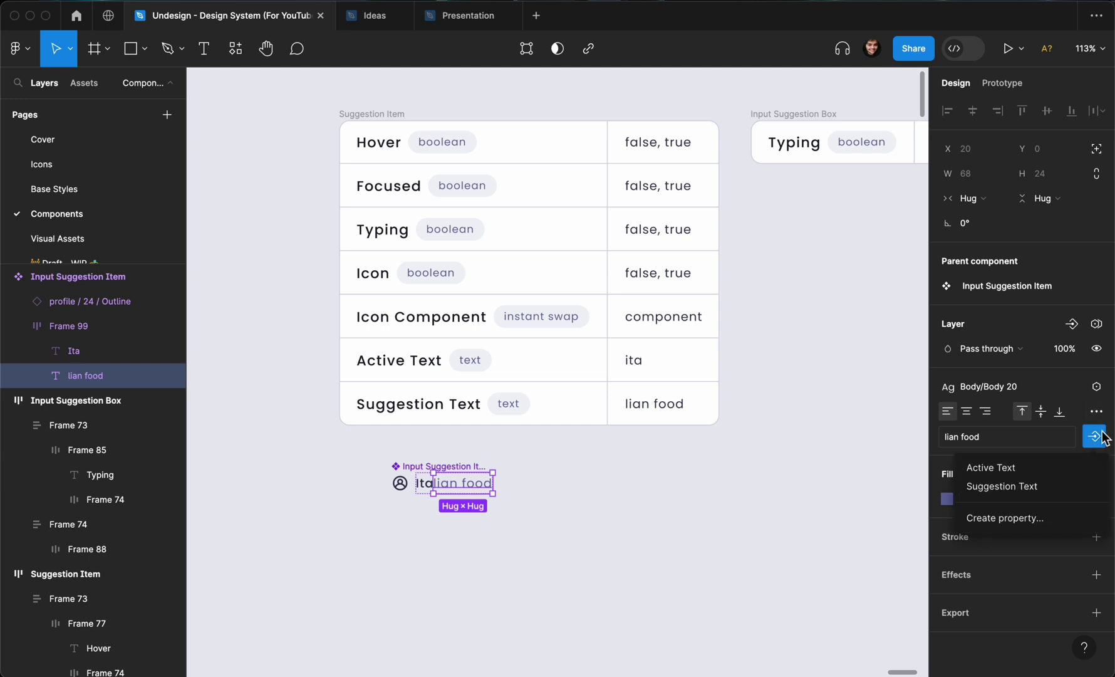
pyautogui.click(1006, 486)
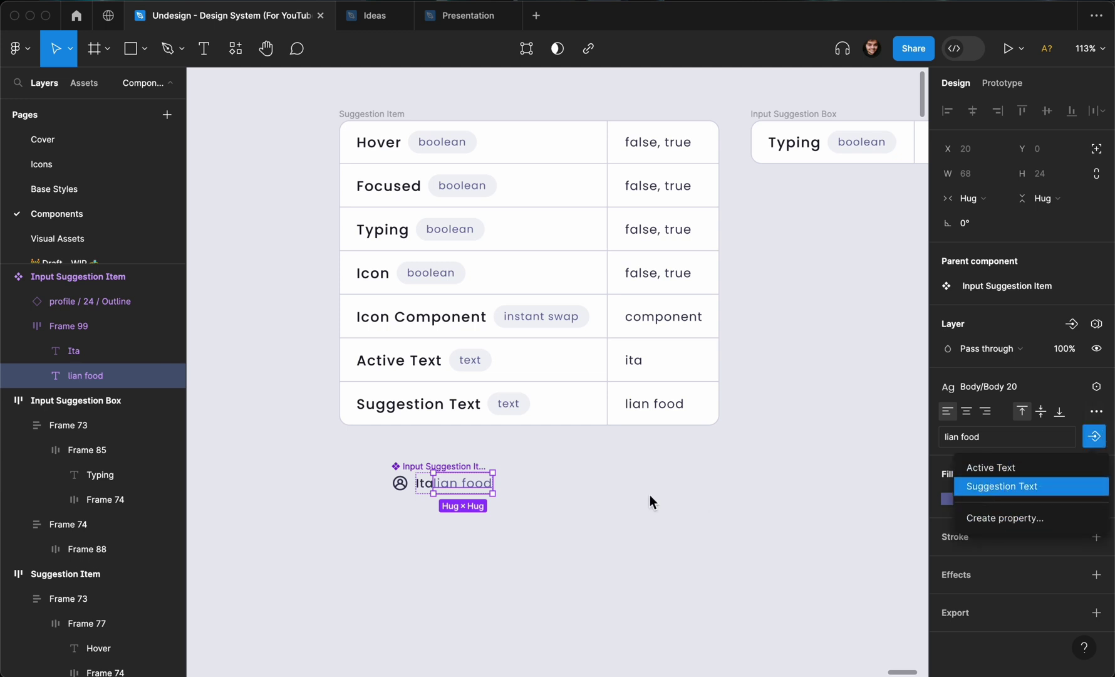
pyautogui.click(562, 491)
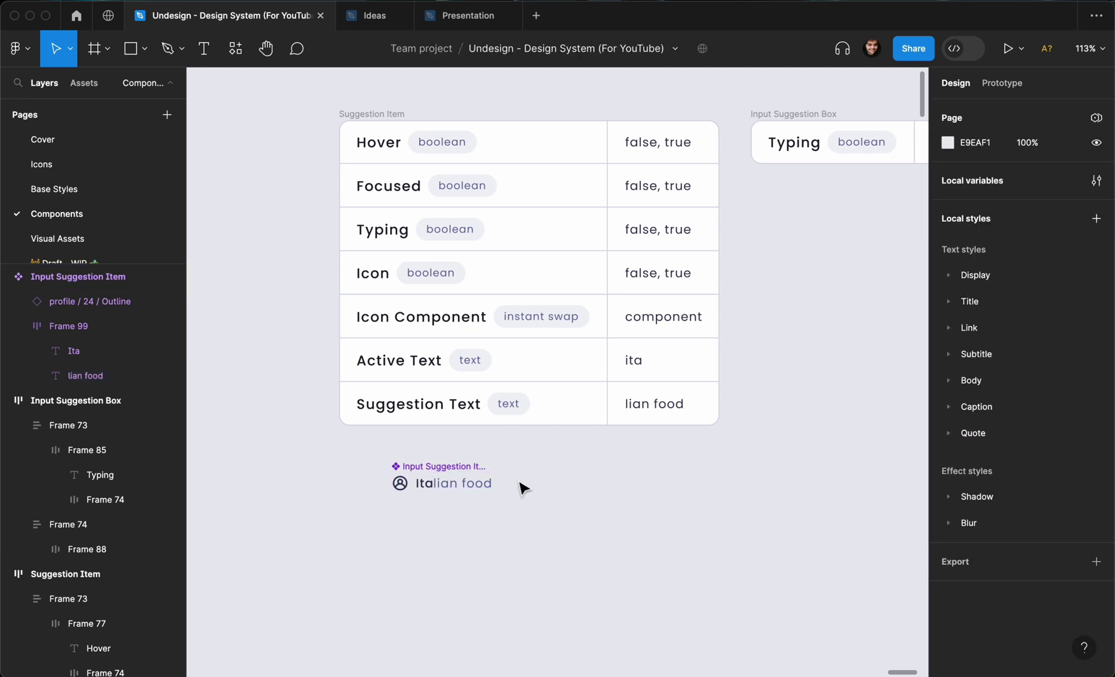
# - Create an instance swap property named "Icon Component" with profile / 24 / Outline as its value, and apply it to the profile icon
pyautogui.click(477, 465)
pyautogui.click(1097, 349)
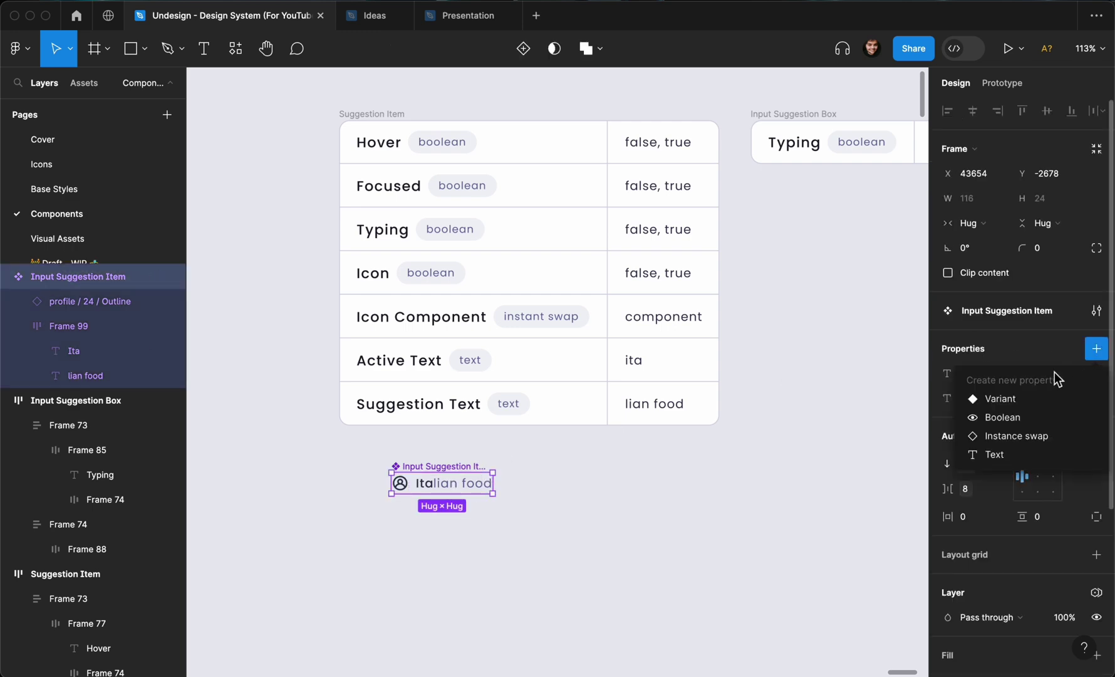
pyautogui.click(1005, 436)
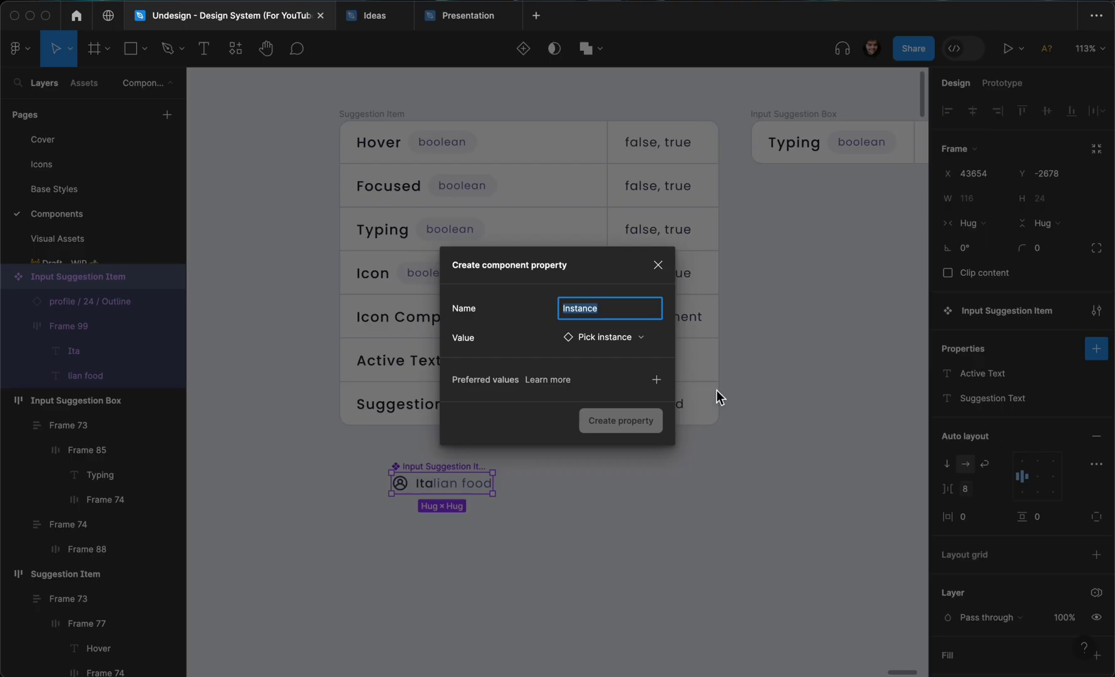
pyautogui.write('Icon Component')
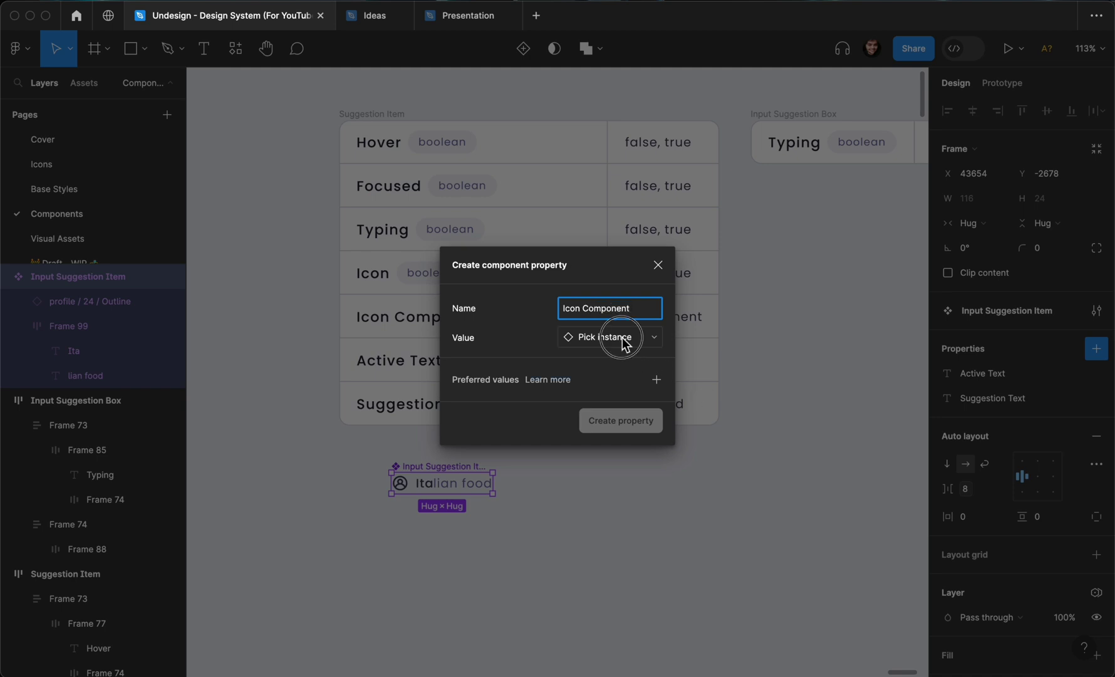
pyautogui.click(621, 339)
pyautogui.write('profile')
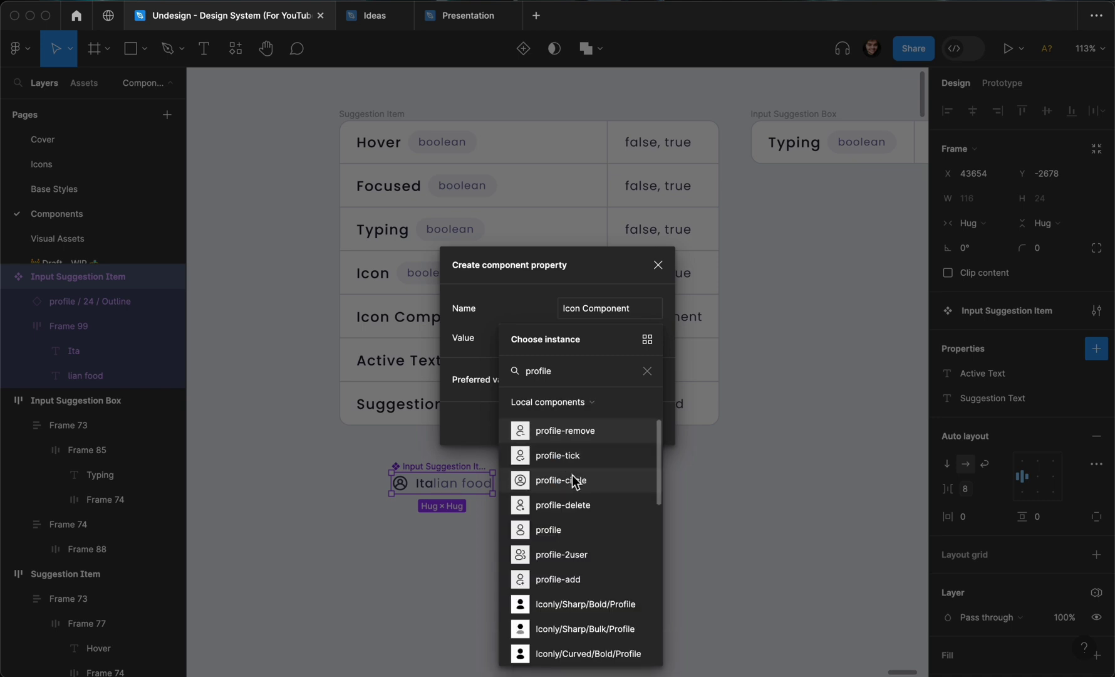
pyautogui.scroll(-2, 575, 492)
pyautogui.scroll(-2, 576, 499)
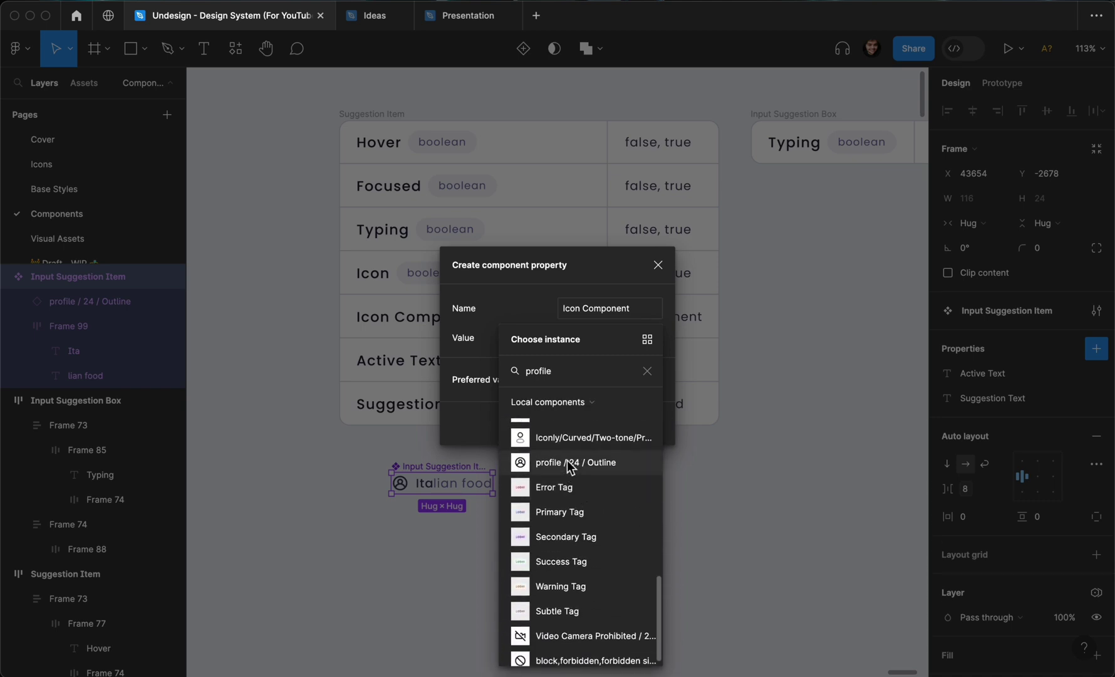
pyautogui.click(571, 462)
pyautogui.click(632, 427)
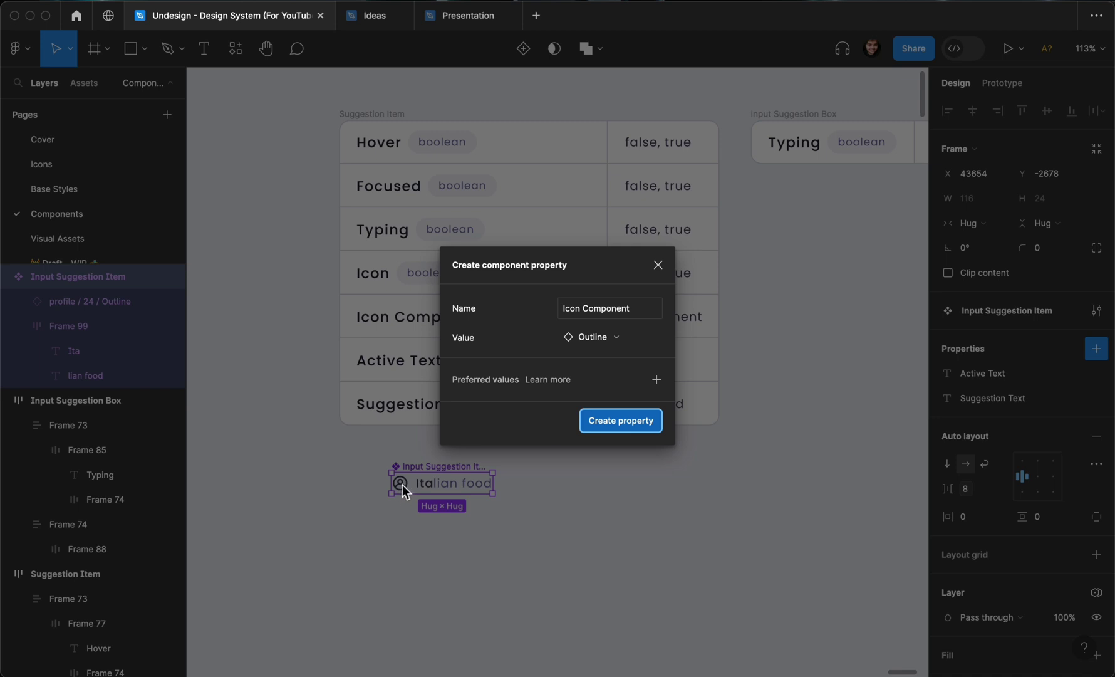
pyautogui.click(613, 425)
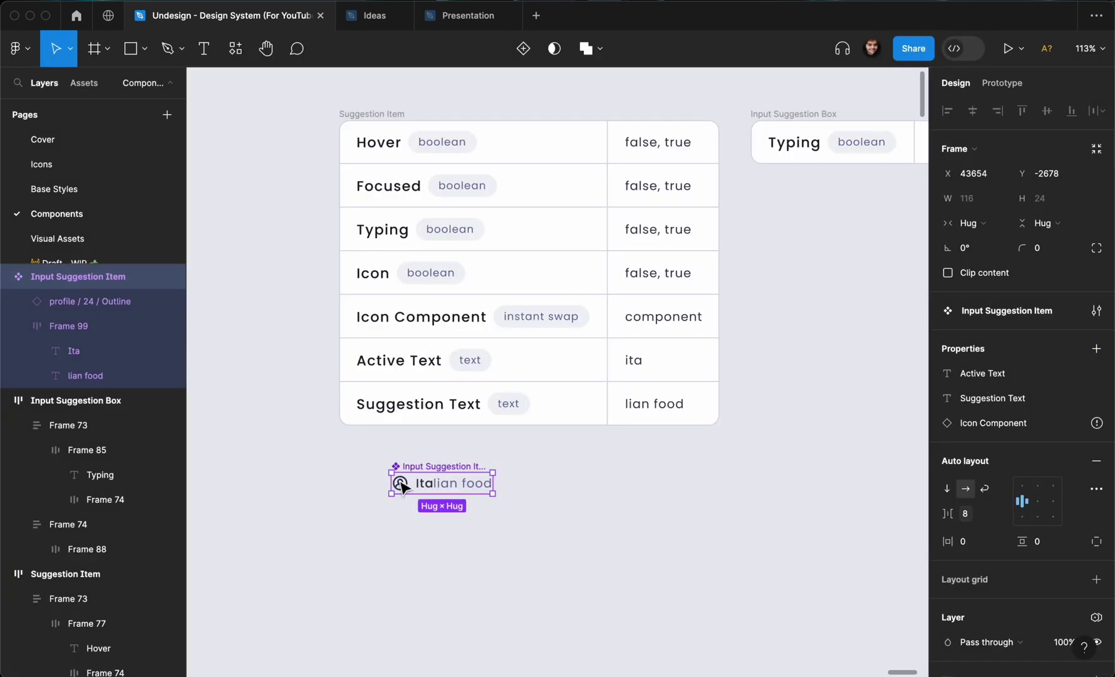
pyautogui.click(401, 485)
pyautogui.click(1047, 373)
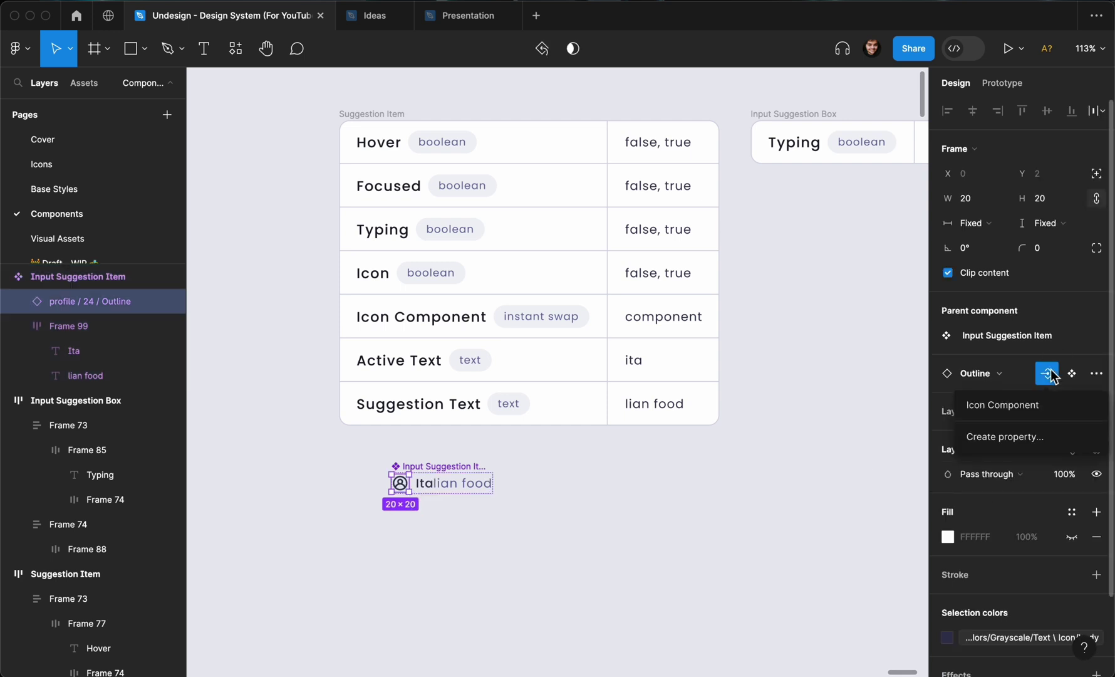
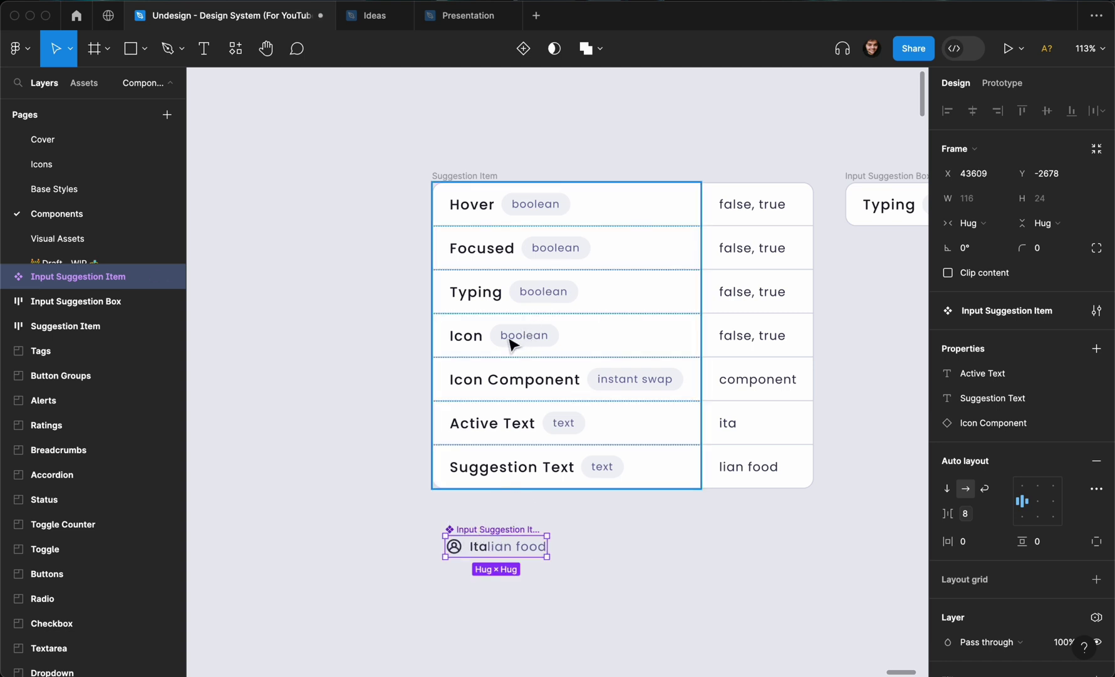
# - Add a boolean property with the default name and the value False to the Input Suggestion Item component
pyautogui.click(1098, 349)
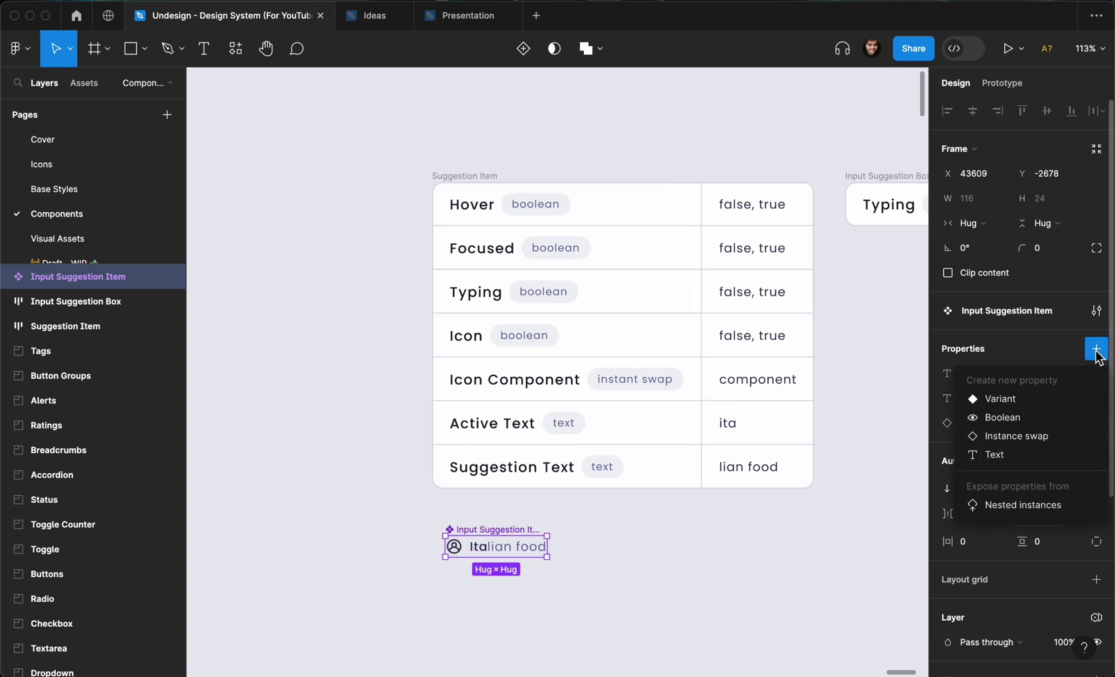
pyautogui.click(1018, 419)
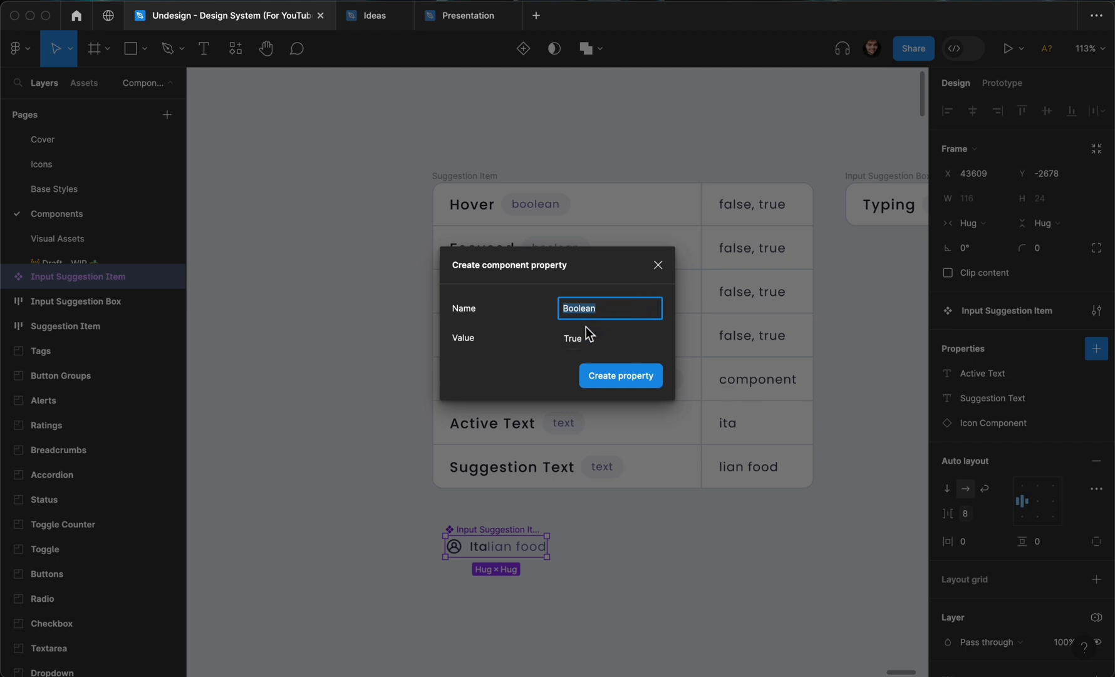
pyautogui.click(586, 339)
pyautogui.click(587, 355)
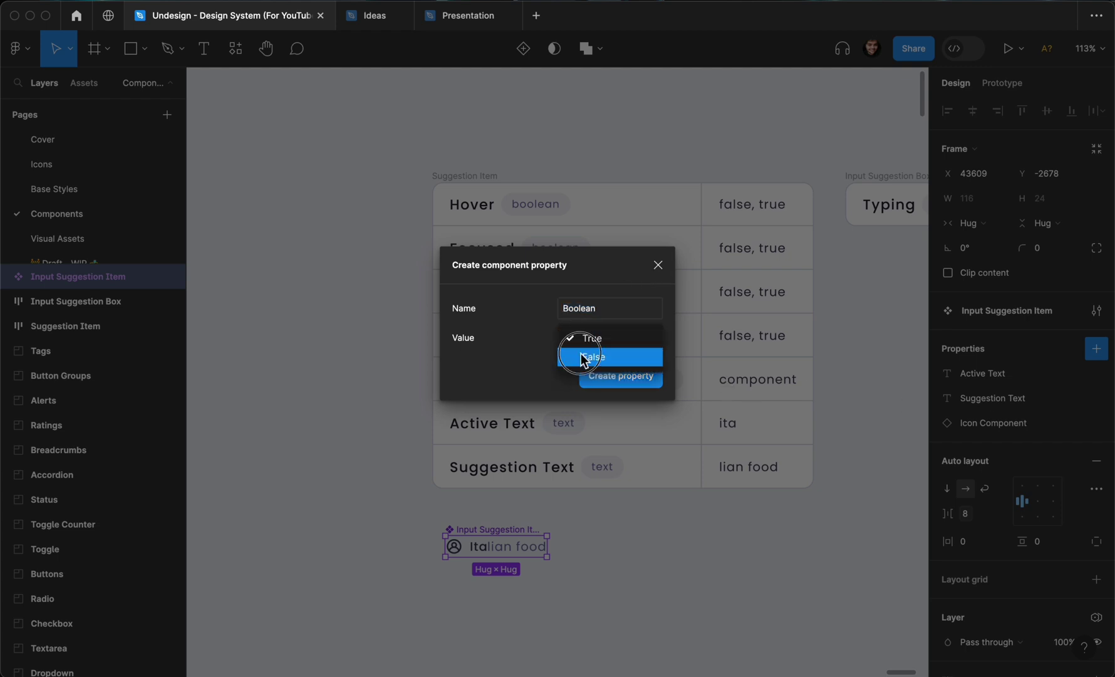
pyautogui.click(602, 377)
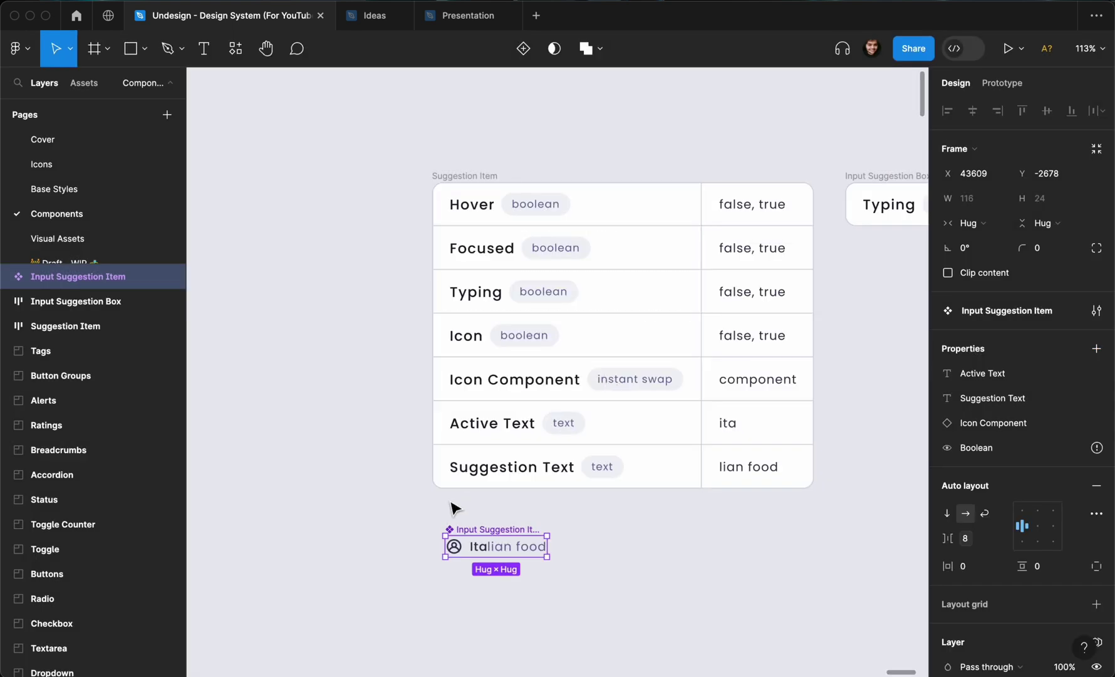
# - Bind the profile icon's layer visibility to the Boolean property
pyautogui.click(455, 544)
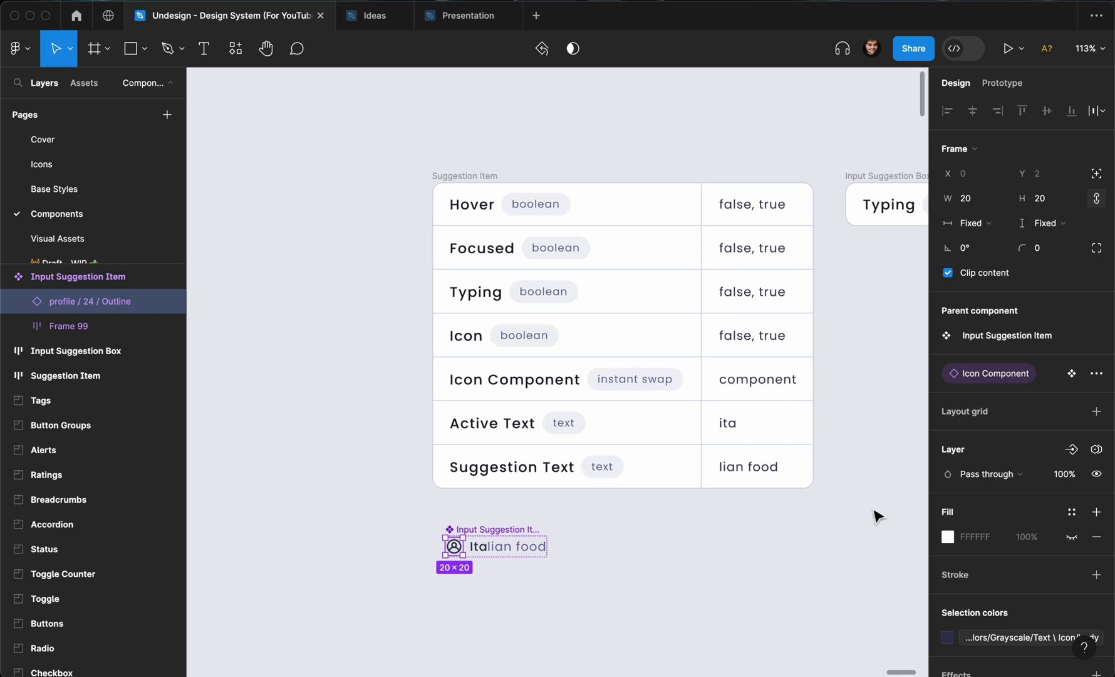
pyautogui.click(1072, 448)
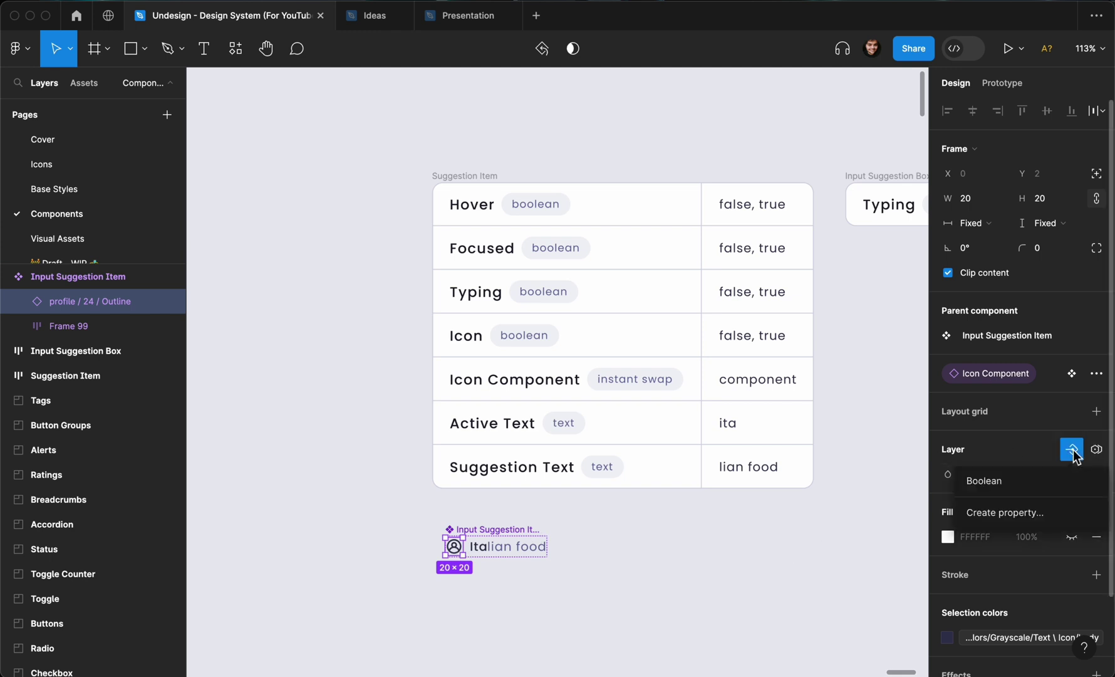
pyautogui.click(1018, 481)
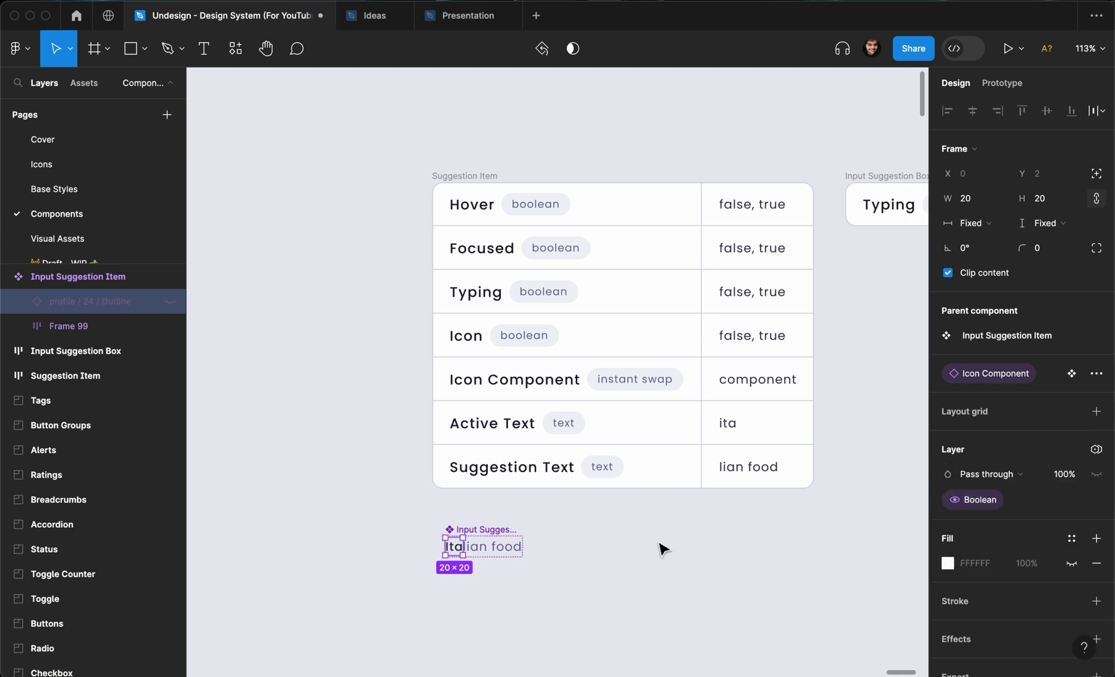
pyautogui.click(557, 548)
# - Shift the Input Suggestion Item component slightly up and to the right, and give it a boolean property named "Typing" set to True
pyautogui.click(495, 534)
pyautogui.moveTo(495, 534); pyautogui.dragTo(514, 525)
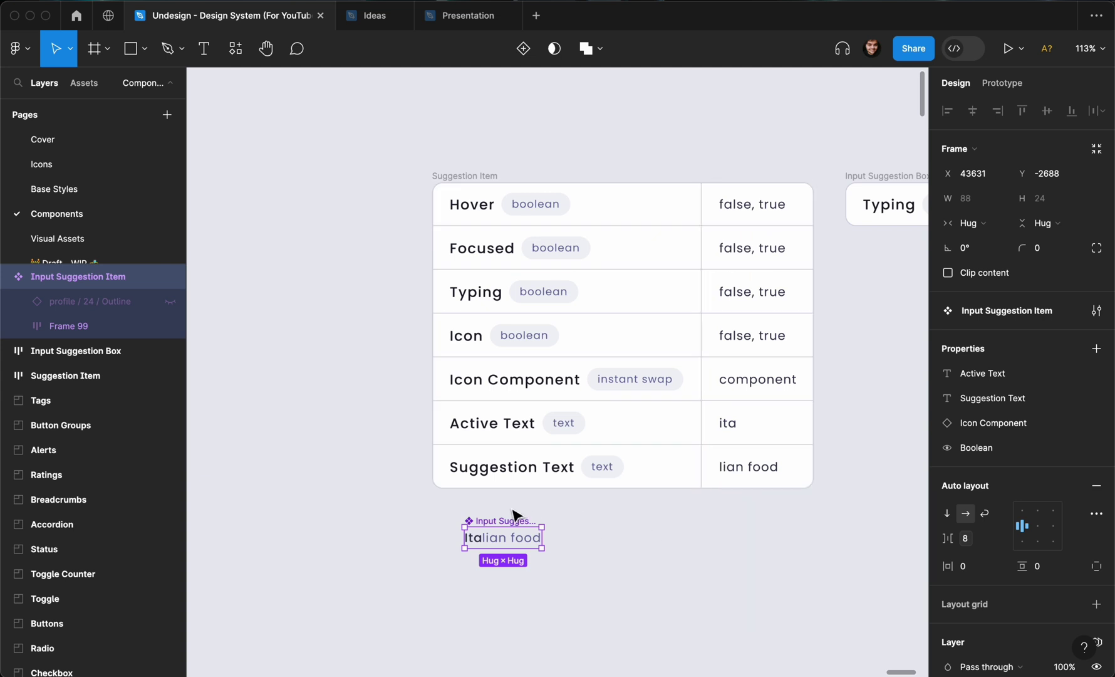
pyautogui.click(1096, 348)
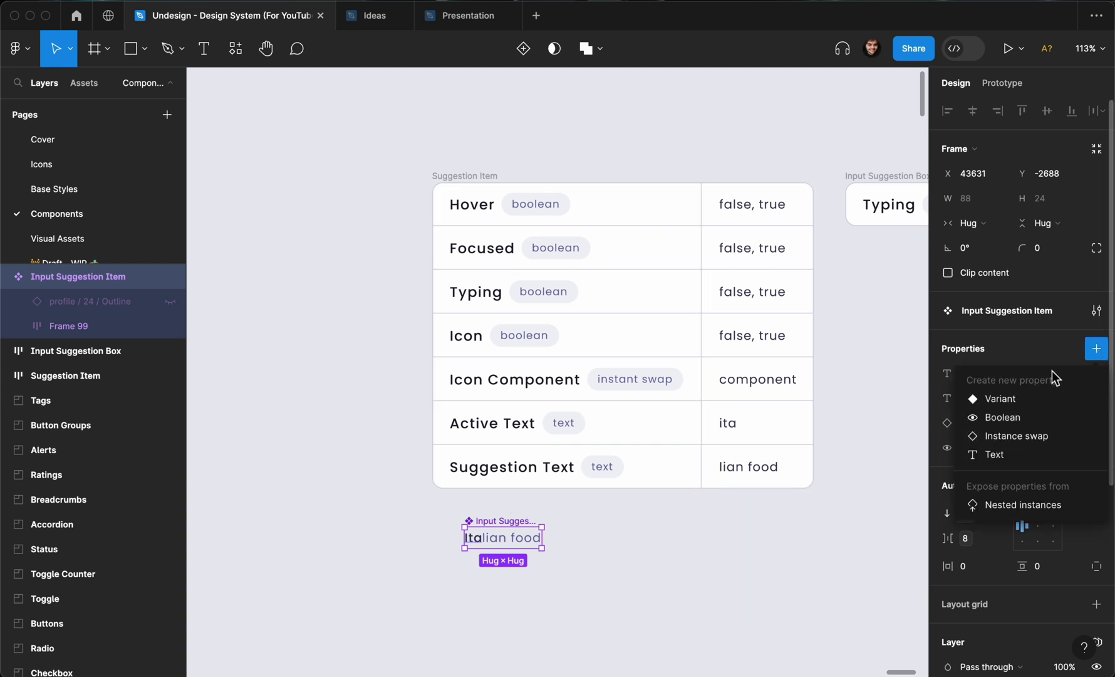
pyautogui.click(1028, 417)
pyautogui.write('Typing')
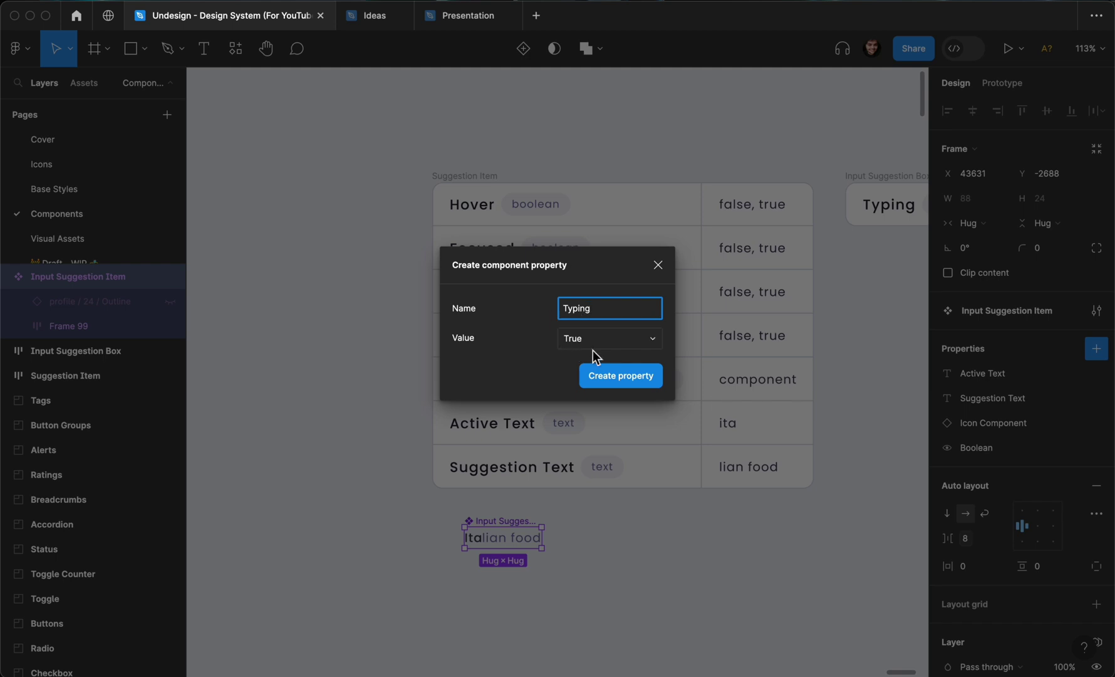
pyautogui.click(602, 376)
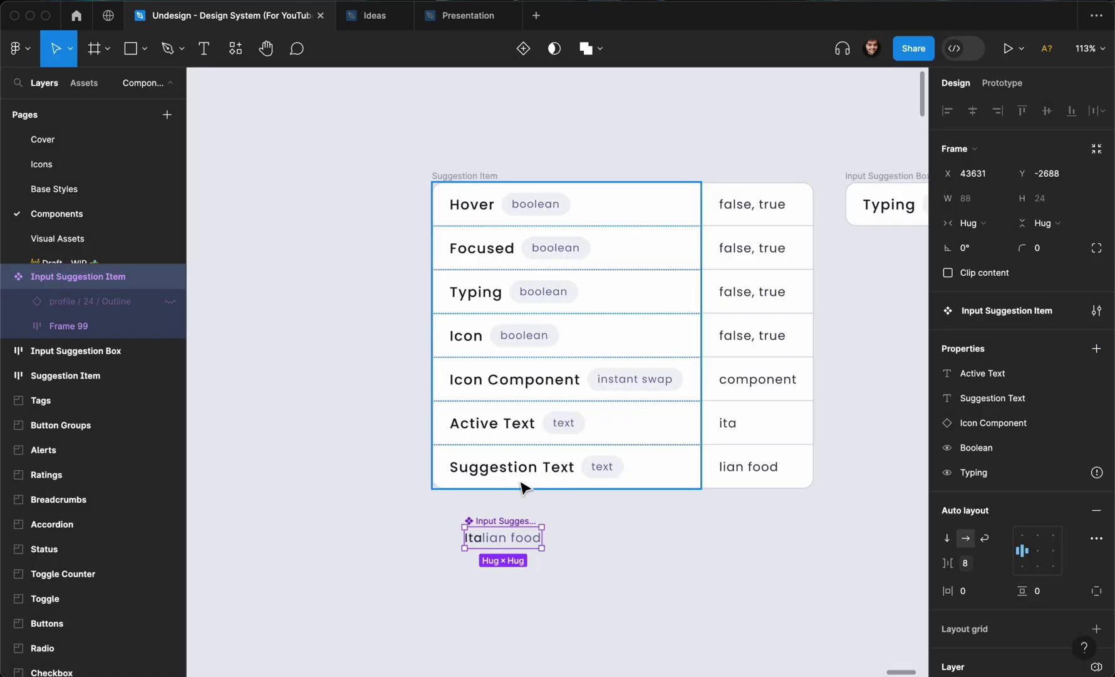
# - Bind the visibility of the "Ita" text layer to the Typing property
pyautogui.doubleClick(474, 538)
pyautogui.doubleClick(474, 537)
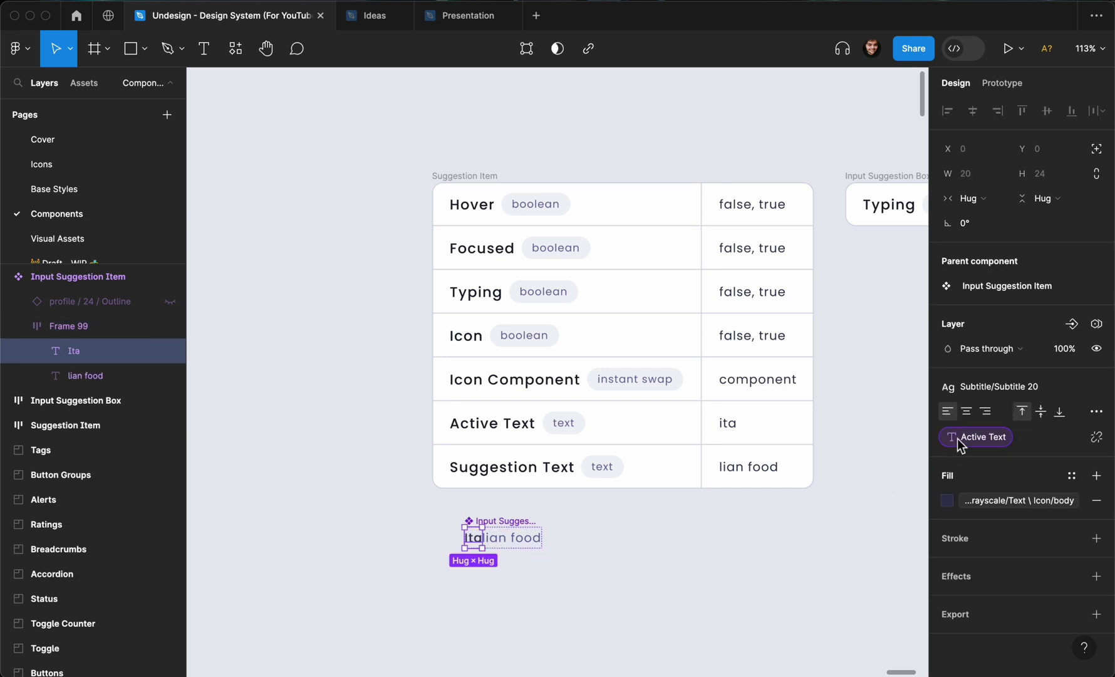
pyautogui.click(1073, 325)
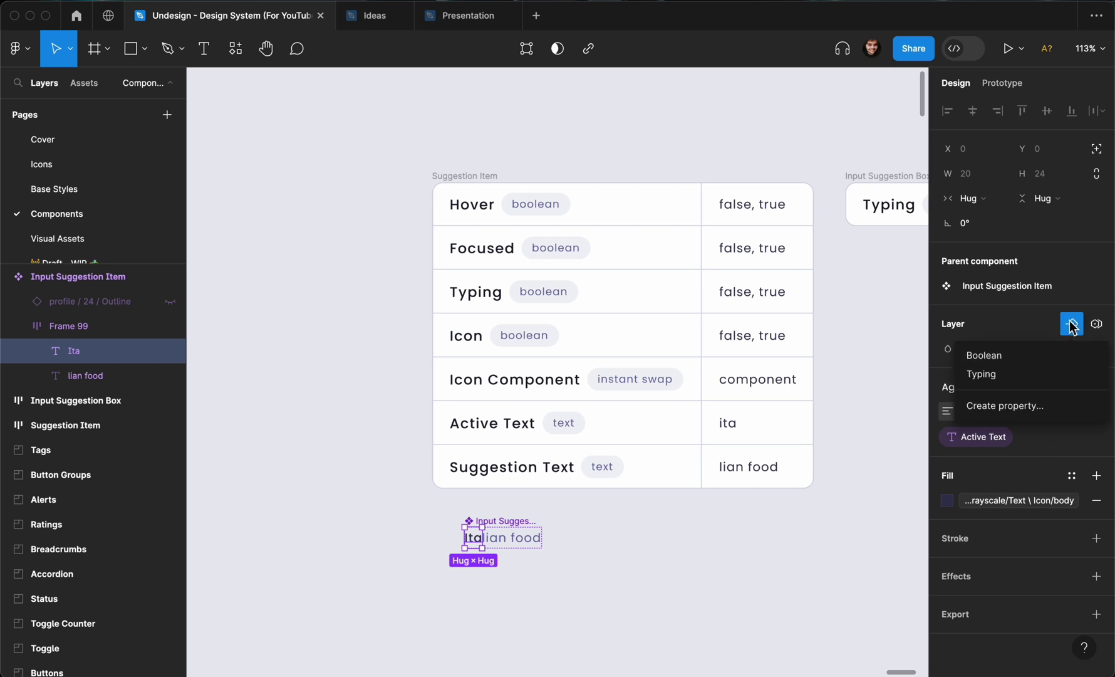
pyautogui.click(974, 376)
pyautogui.click(627, 581)
# - Add a variant property to the Input Suggestion Item component and name it "Hover"
pyautogui.click(526, 532)
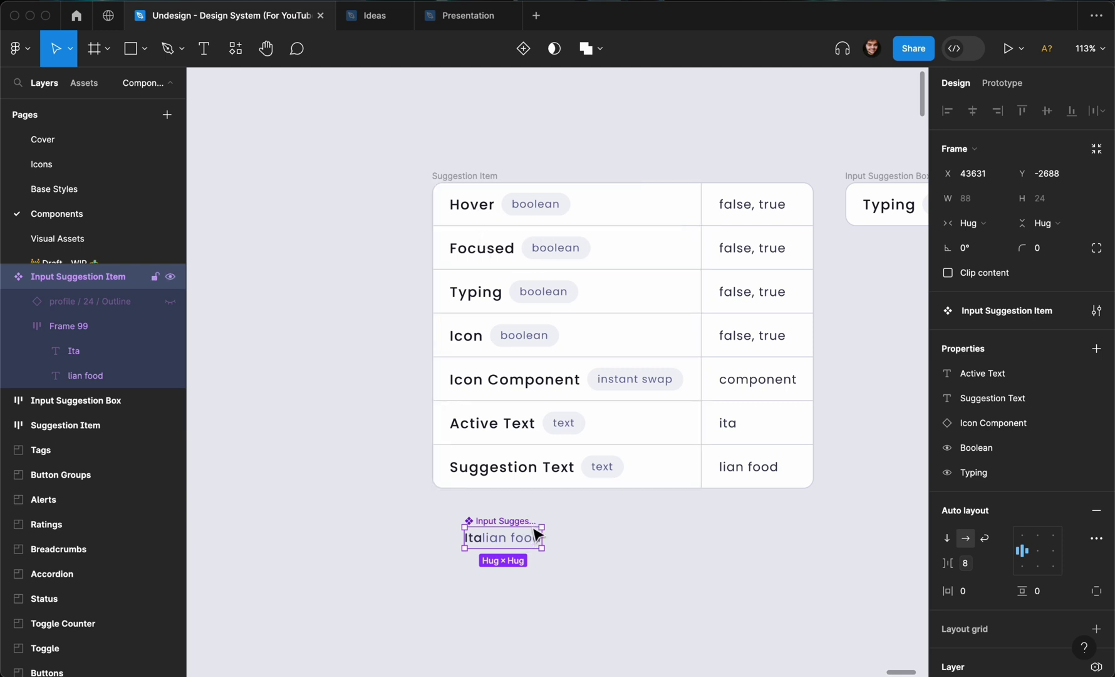
pyautogui.click(1097, 351)
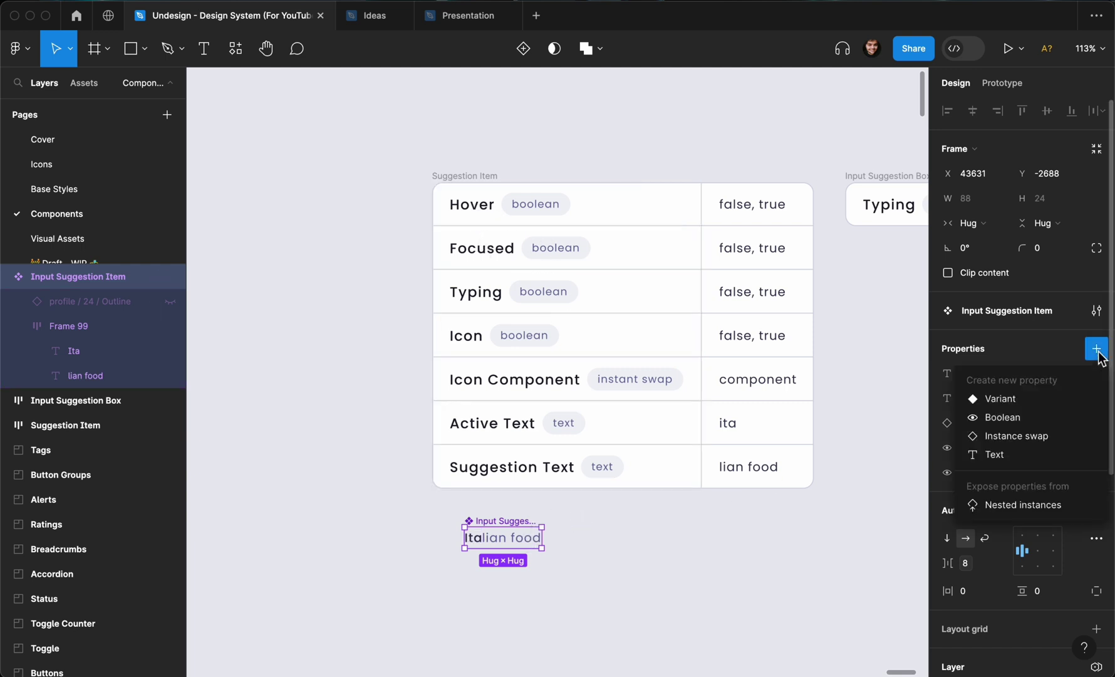
pyautogui.press('Return')
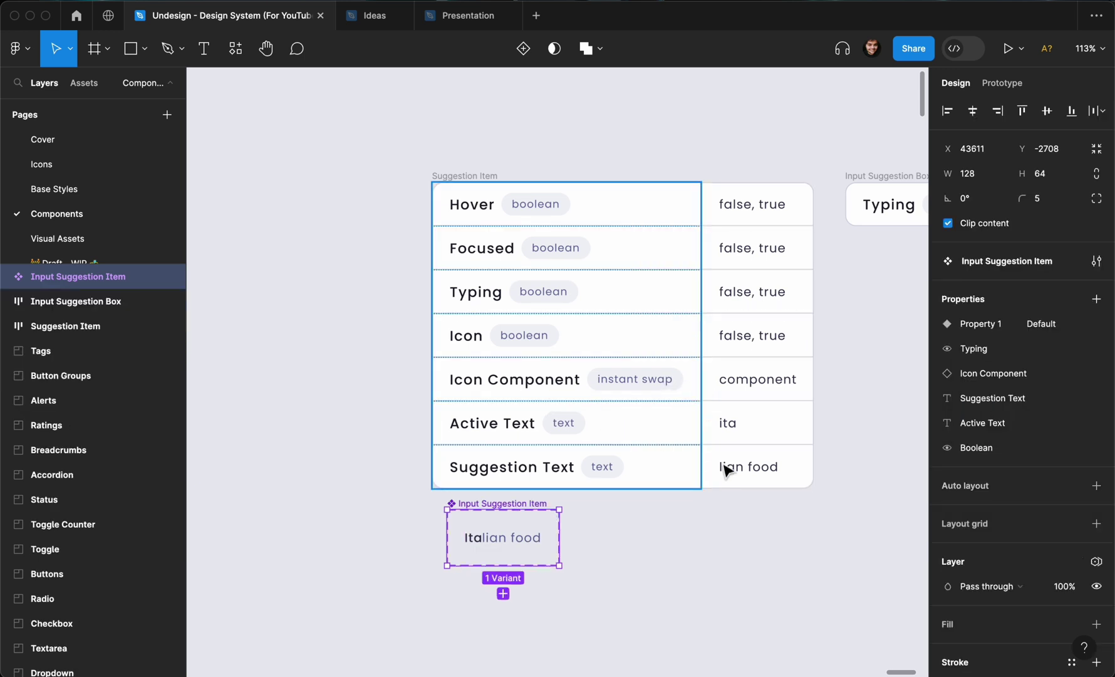
pyautogui.doubleClick(987, 325)
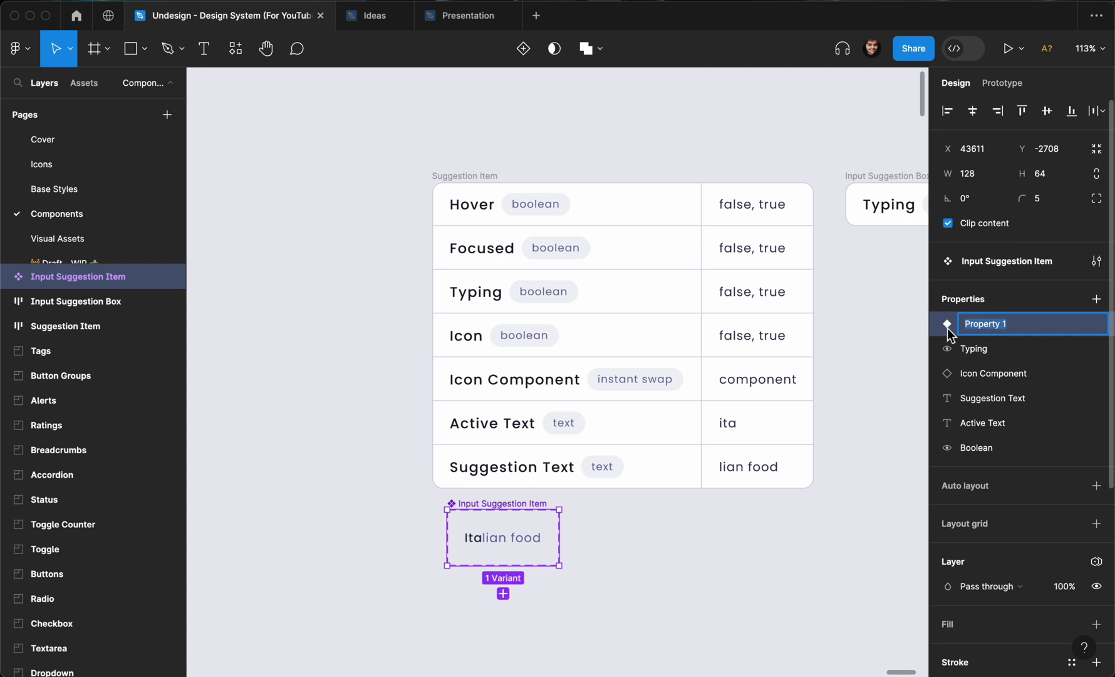
pyautogui.write('Hover')
pyautogui.press('Return')
# - Set the Hover value of the Input Suggestion Item's default variant to false
pyautogui.doubleClick(515, 543)
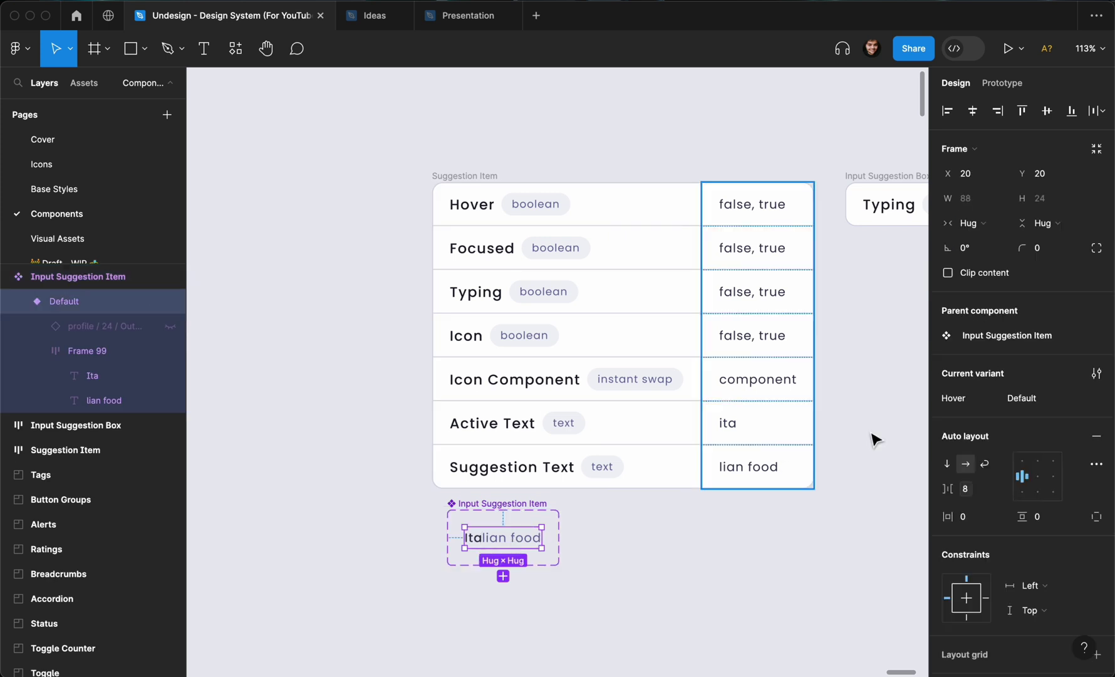
pyautogui.click(1042, 401)
pyautogui.write('false')
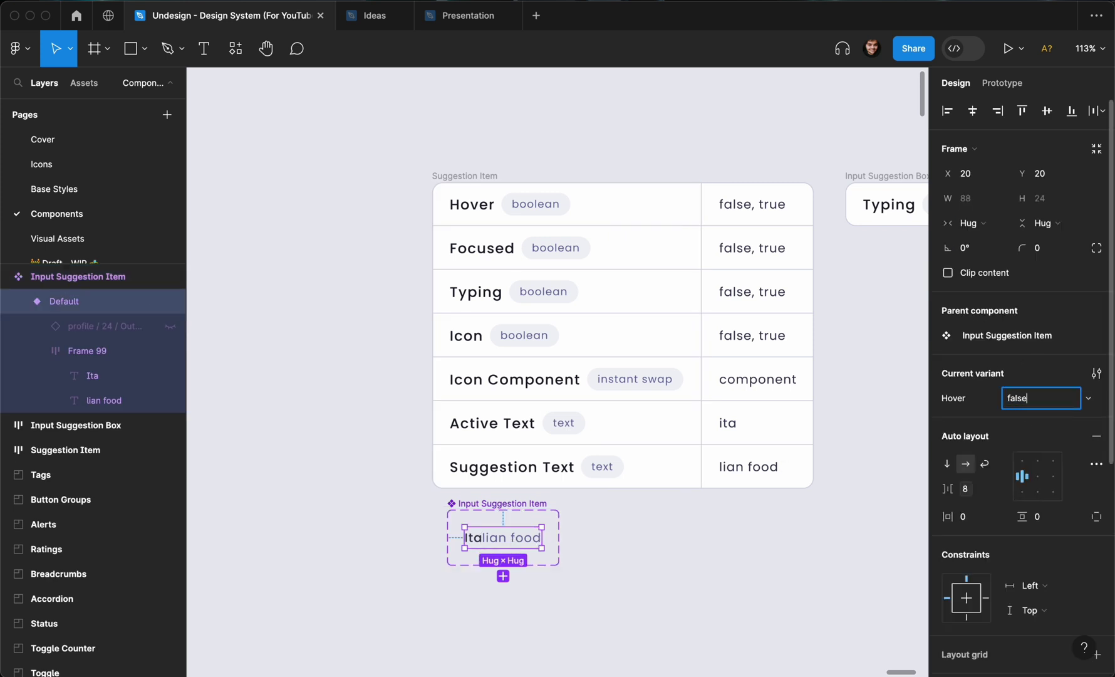
pyautogui.press('Return')
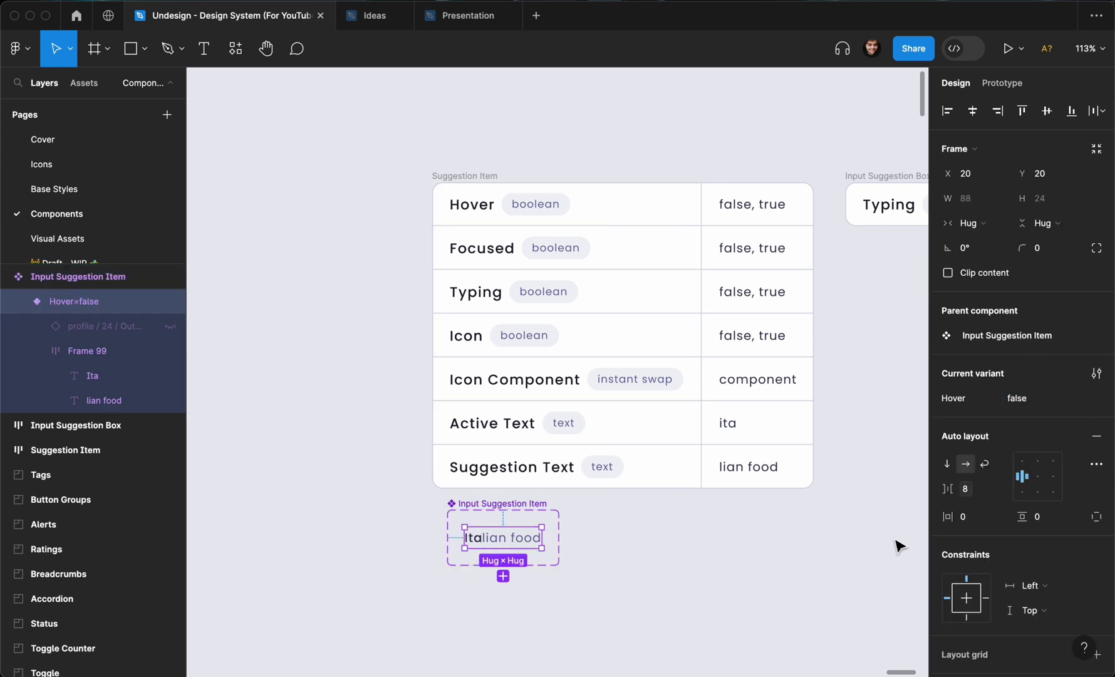
# - Apply the spacing variables xl (20) to the variant's horizontal padding and md (12) to its vertical padding
pyautogui.click(1002, 515)
pyautogui.scroll(-1, 999, 534)
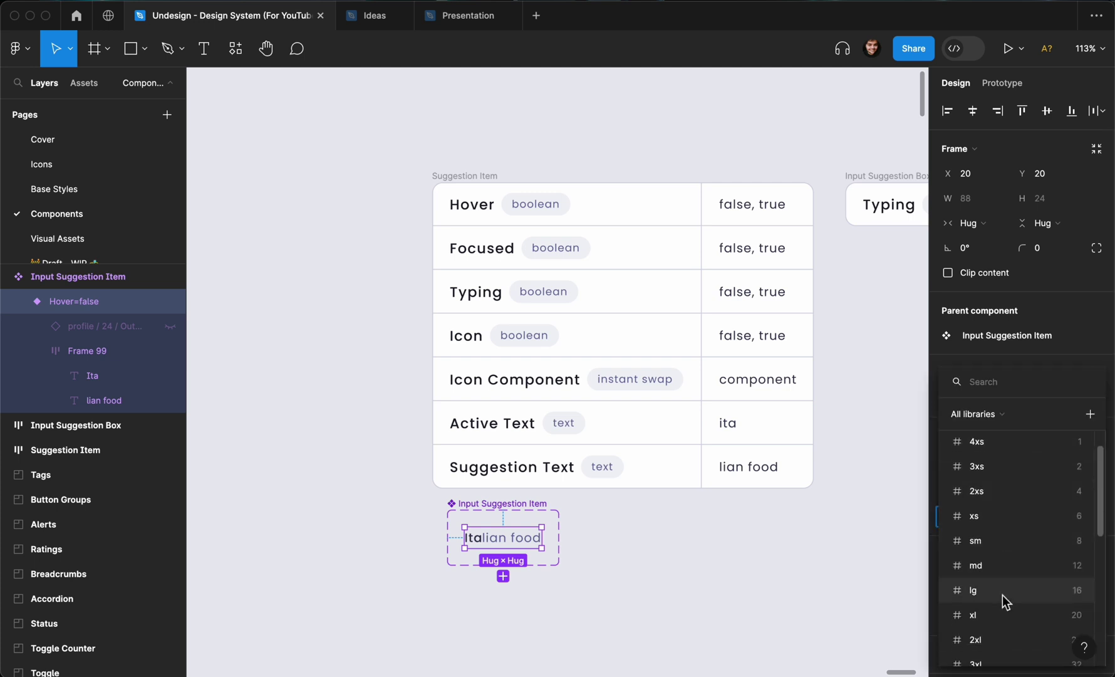
pyautogui.scroll(-1, 1009, 589)
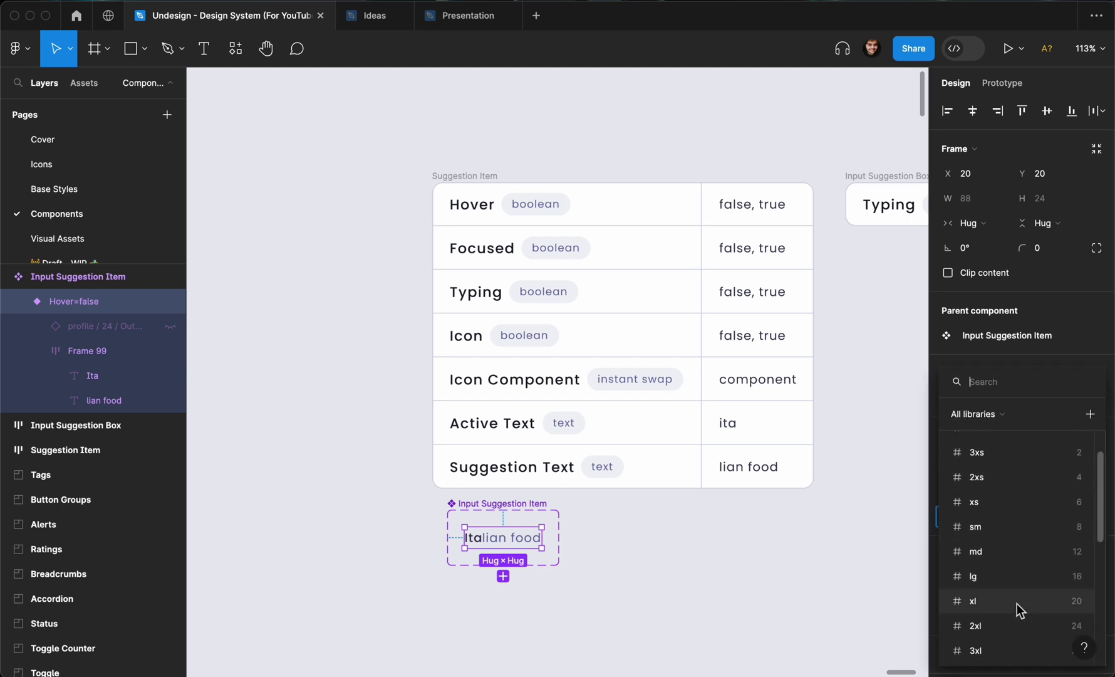
pyautogui.click(1017, 601)
pyautogui.click(1072, 516)
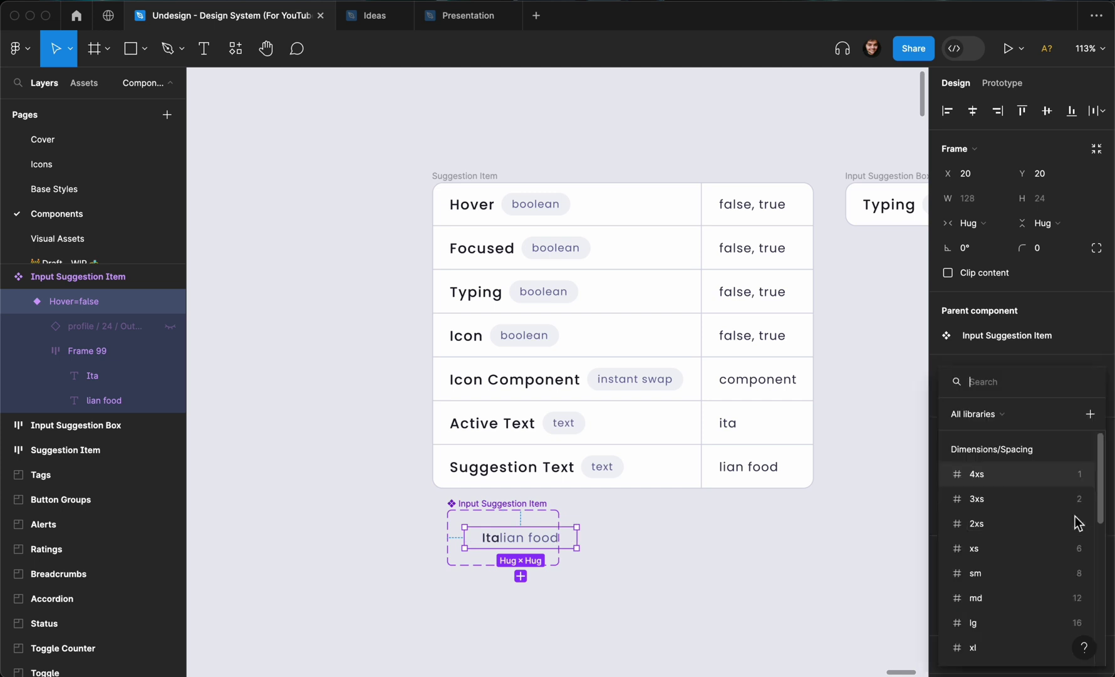
pyautogui.click(1055, 603)
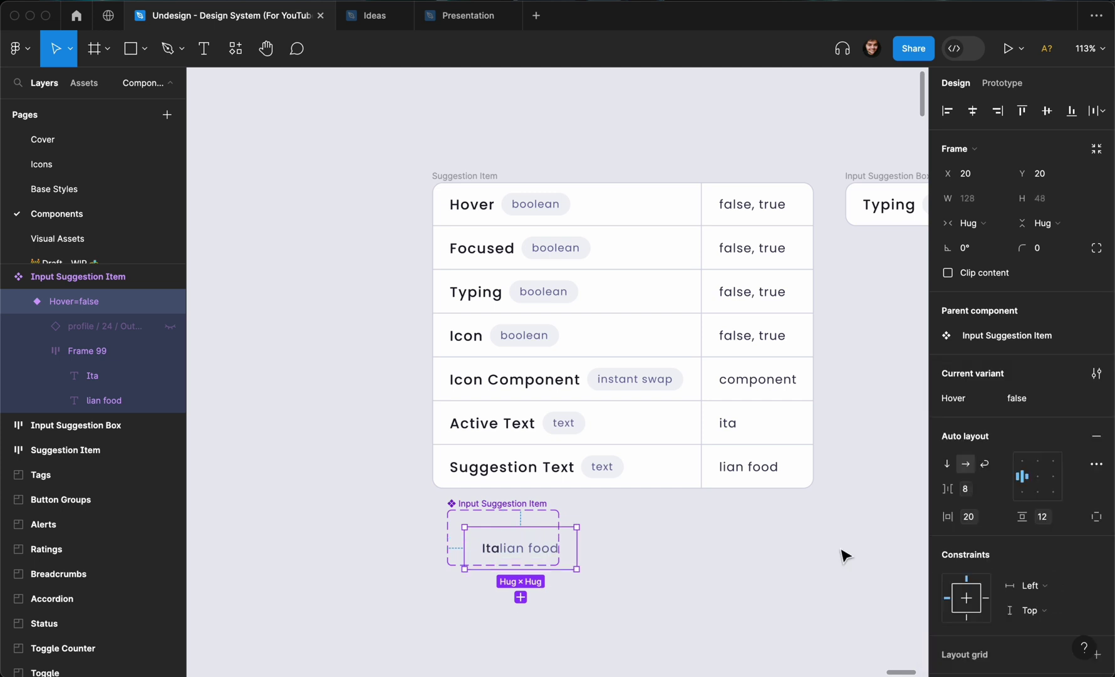
# - Enlarge the Input Suggestion Item component set frame to about 699 by 309 to make room for more variants
pyautogui.click(528, 500)
pyautogui.scroll(-5, 521, 501)
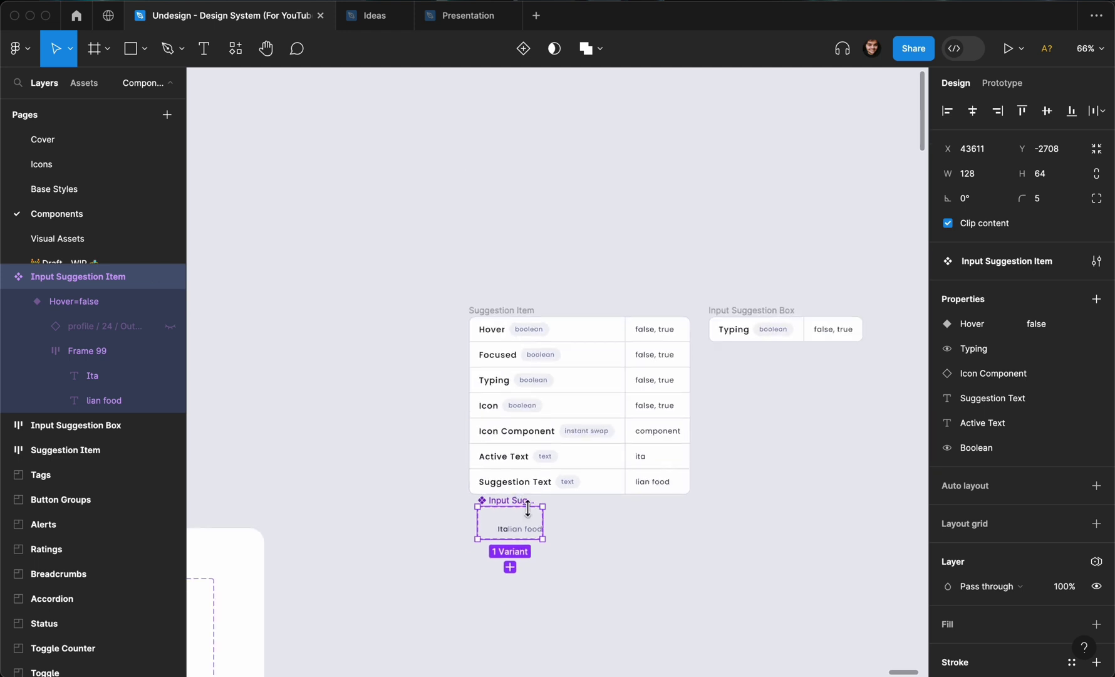
pyautogui.moveTo(548, 545); pyautogui.dragTo(833, 663)
# - Set the vertical padding of the Hover=false variant to 8
pyautogui.click(537, 530)
pyautogui.scroll(5, 536, 525)
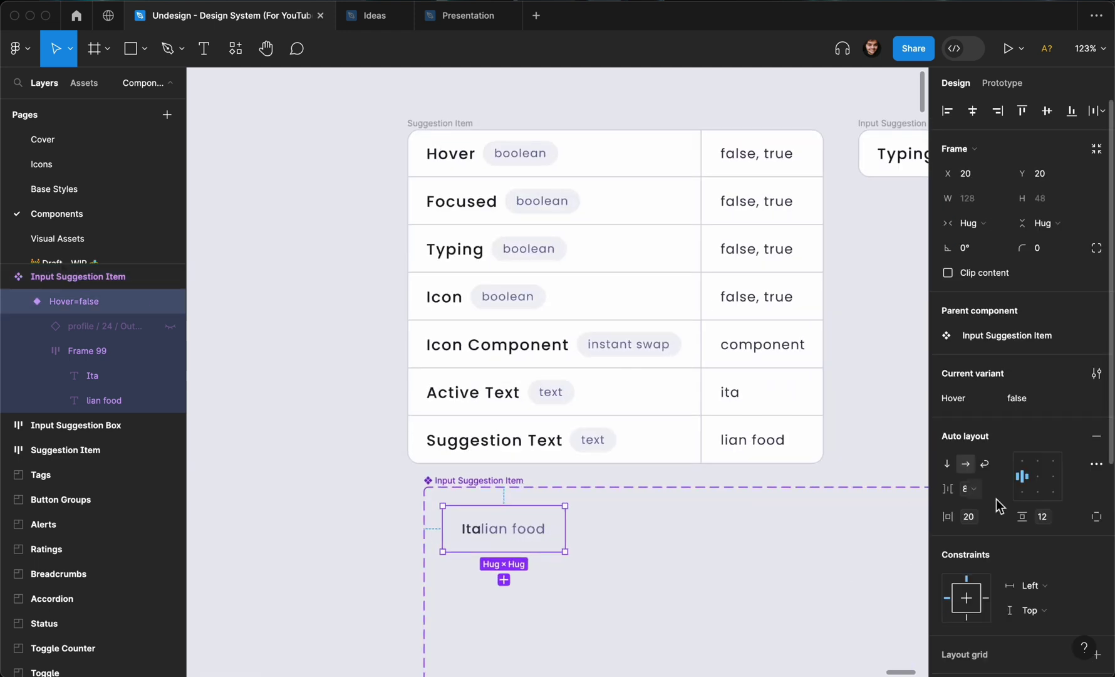
pyautogui.click(1082, 525)
pyautogui.click(900, 509)
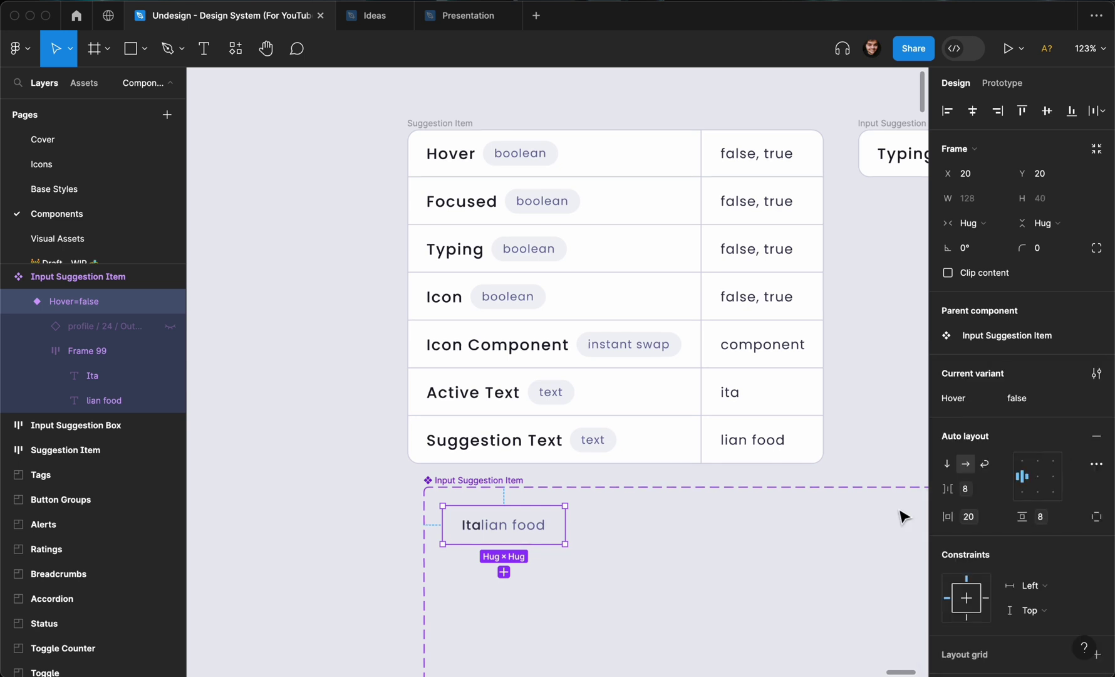
pyautogui.click(642, 533)
# - Duplicate the Hover=false variant to its right and set the copy's Hover value to true
pyautogui.scroll(-2, 640, 538)
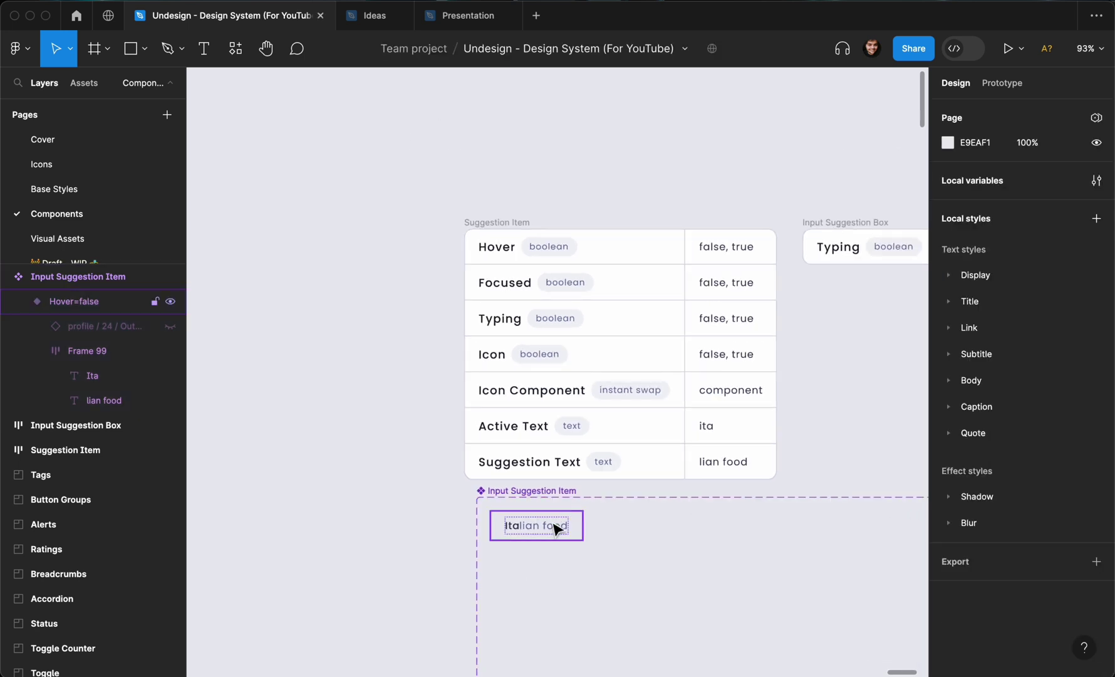
pyautogui.click(567, 527)
pyautogui.scroll(-1, 551, 514)
pyautogui.moveTo(549, 525); pyautogui.dragTo(655, 530)
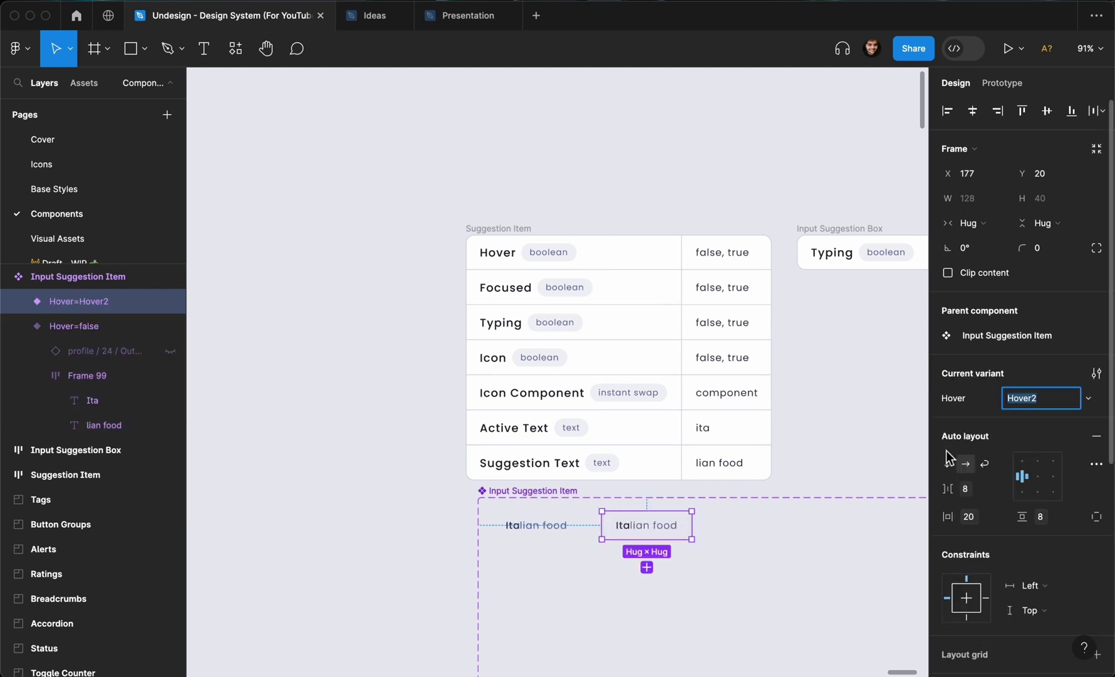
pyautogui.write('t')
pyautogui.press('Return')
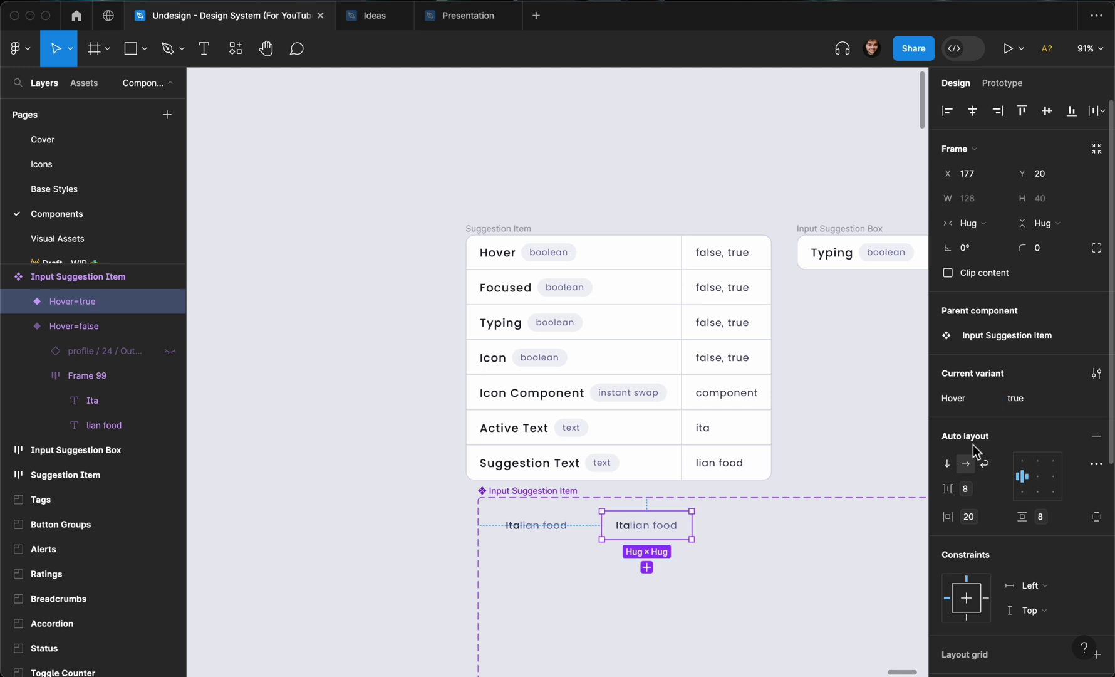
# - Fill the Hover=true variant with the Grayscale/Surface default-subtle color
pyautogui.scroll(-7, 1009, 471)
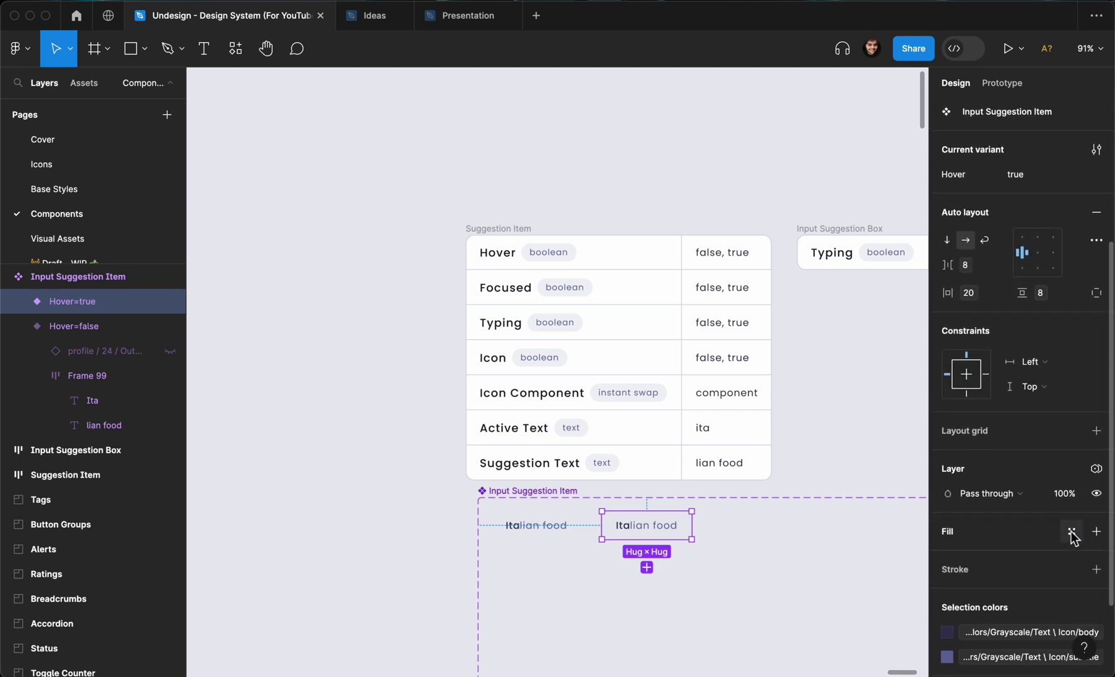
pyautogui.click(1066, 532)
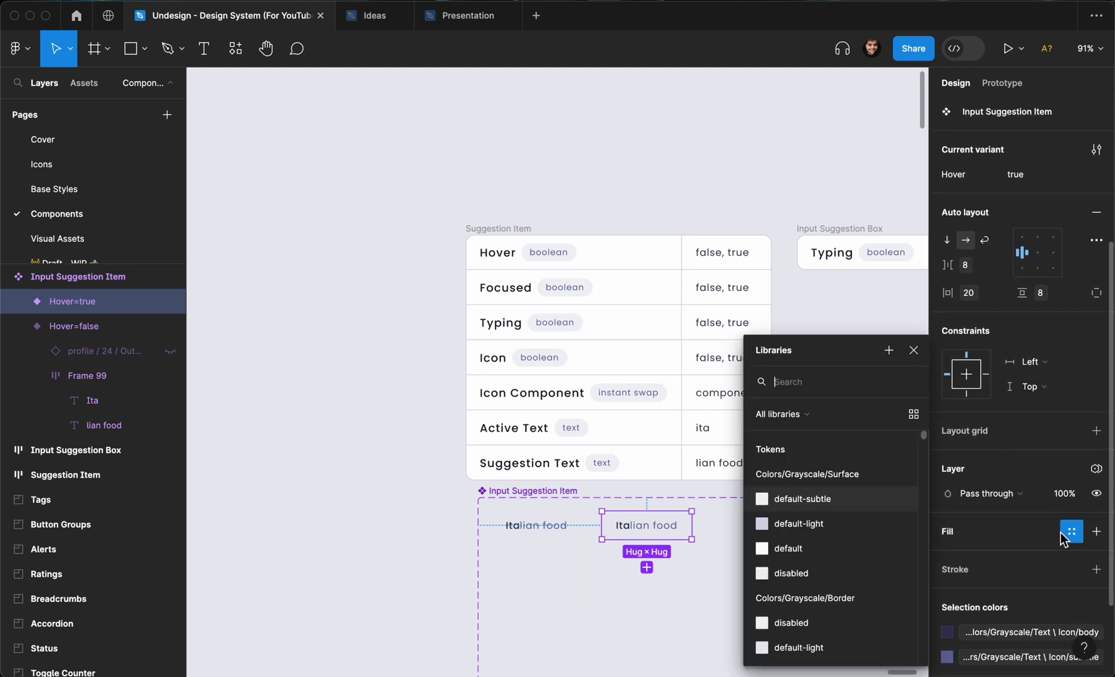
pyautogui.click(806, 503)
pyautogui.click(768, 538)
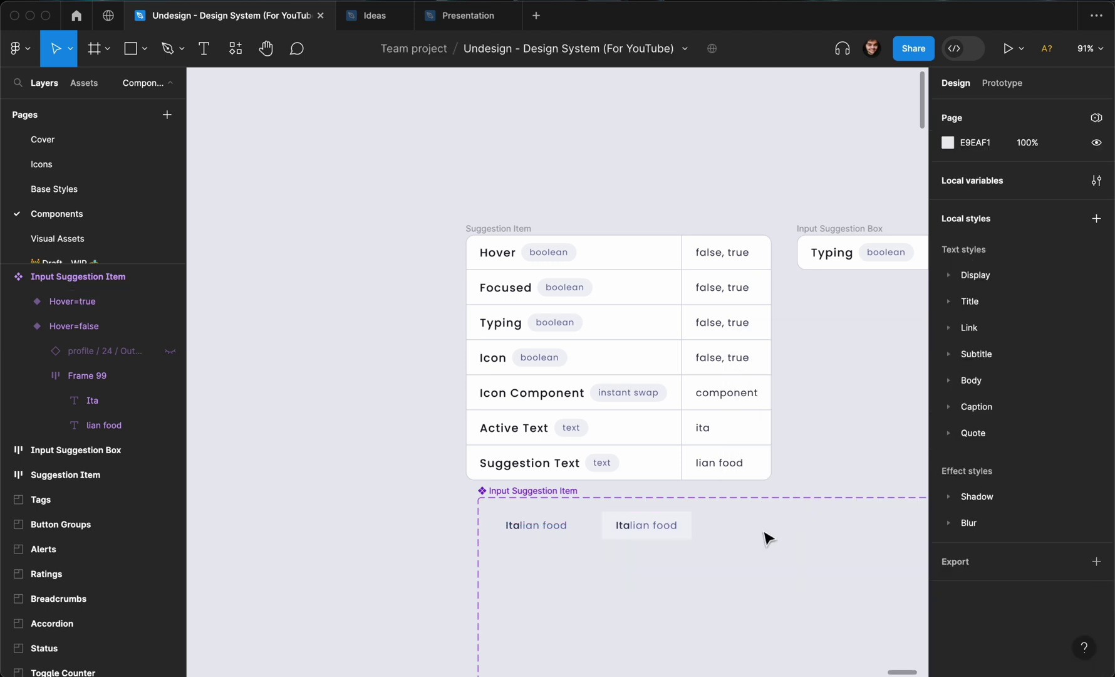
# - Duplicate the Hover=false and Hover=true variants together and place the copies to their right in the same row
pyautogui.scroll(-2, 731, 547)
pyautogui.click(666, 534)
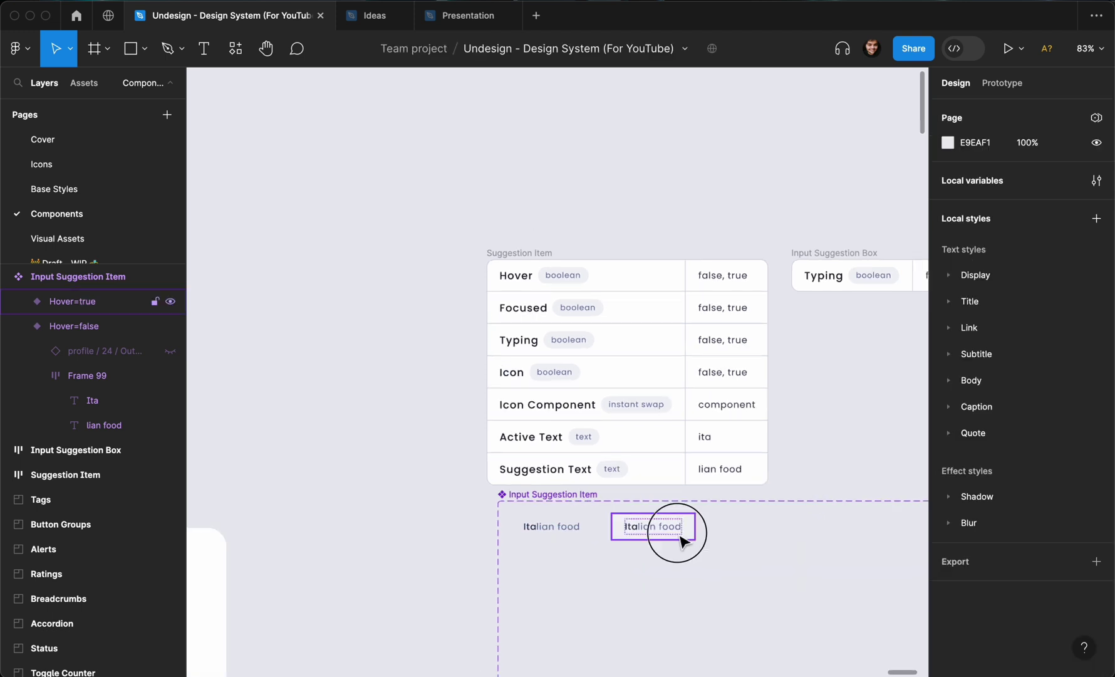
pyautogui.click(698, 574)
pyautogui.moveTo(702, 582); pyautogui.dragTo(751, 530)
# - Add a variant property named "Focused" with the value false to the Input Suggestion Item component set
pyautogui.click(590, 495)
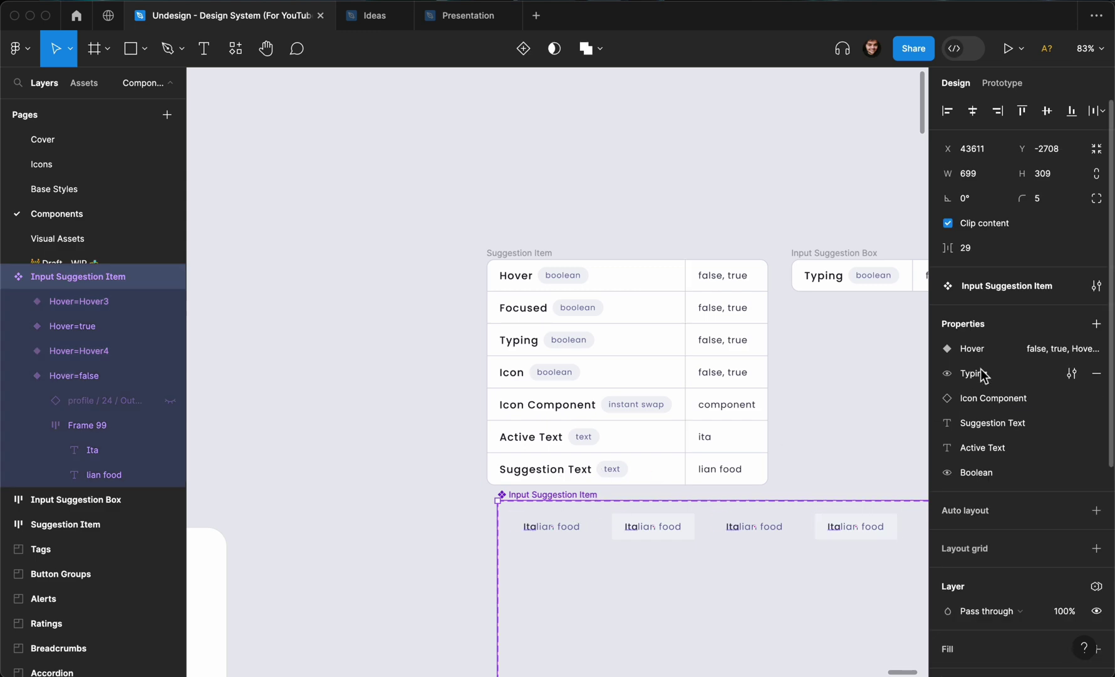
pyautogui.click(1096, 325)
pyautogui.click(1033, 371)
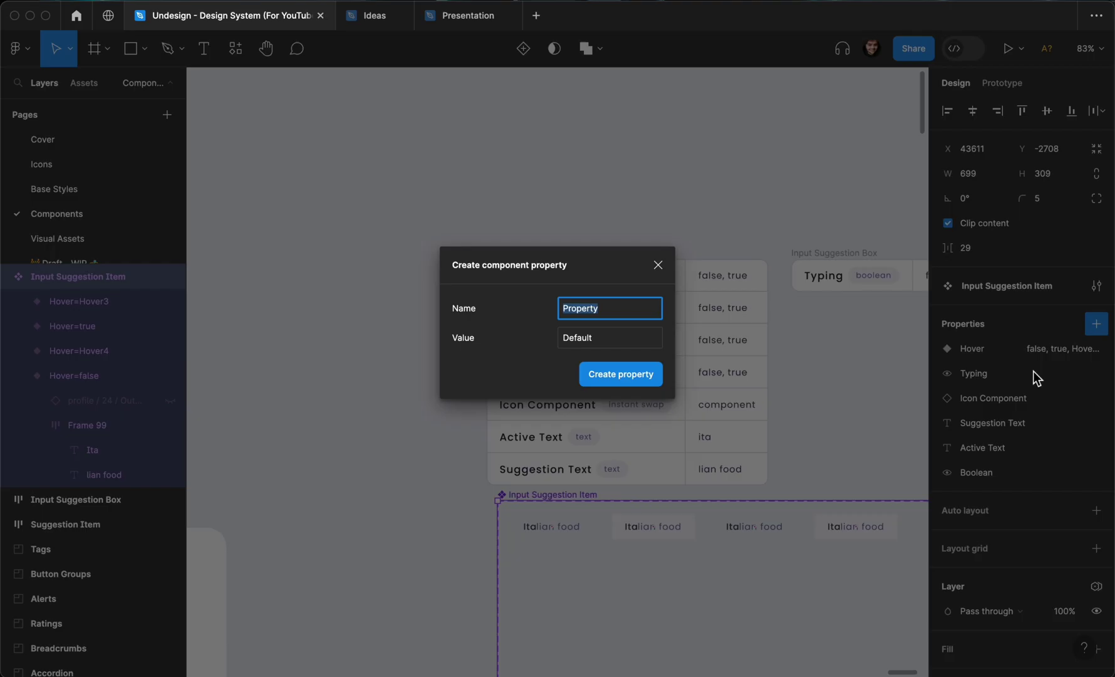
pyautogui.write('Focused')
pyautogui.click(615, 343)
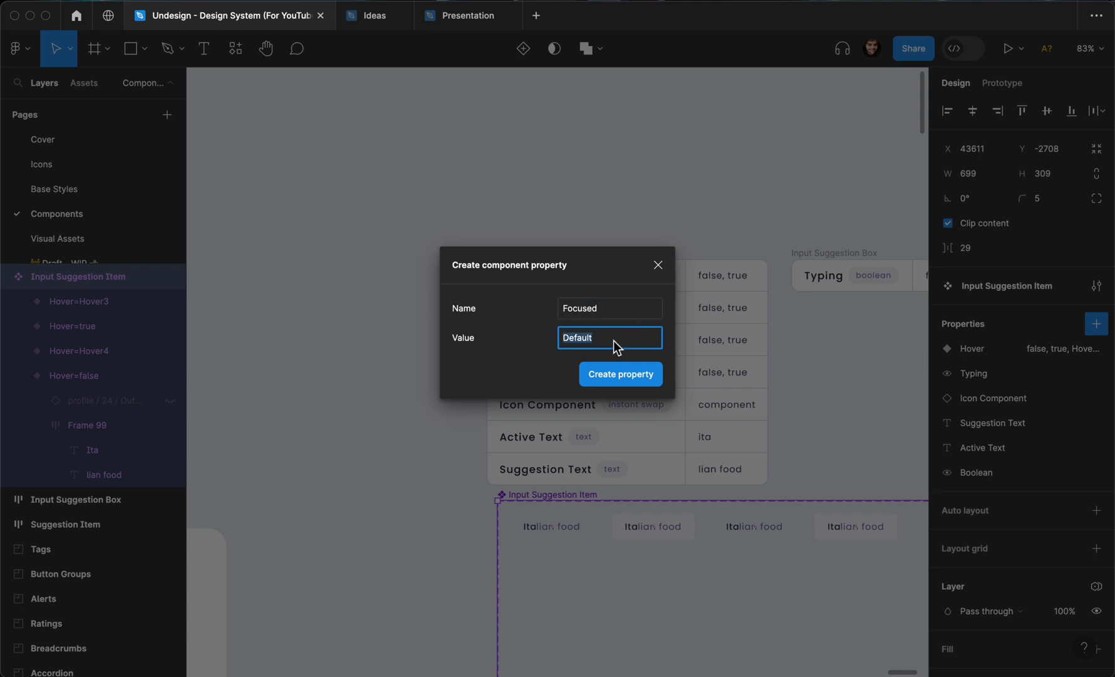
pyautogui.write('false')
pyautogui.click(603, 375)
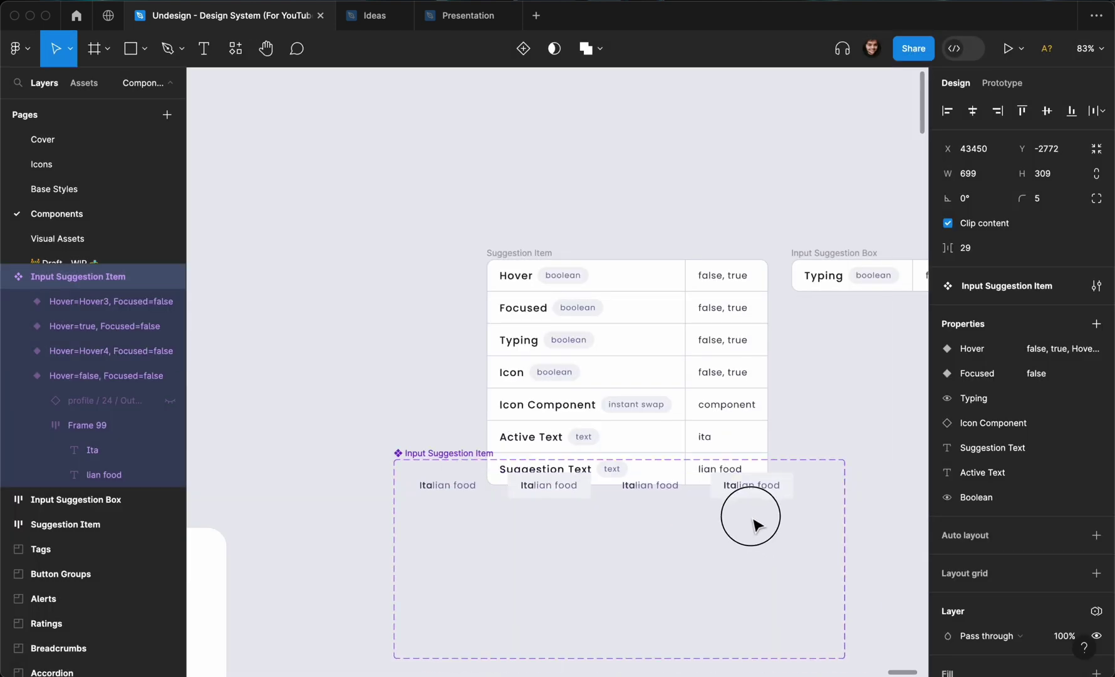
# - Set the Focused value of the two duplicated variants to true
pyautogui.scroll(-3, 728, 511)
pyautogui.hscroll(5, 729, 510)
pyautogui.moveTo(739, 415); pyautogui.dragTo(593, 467)
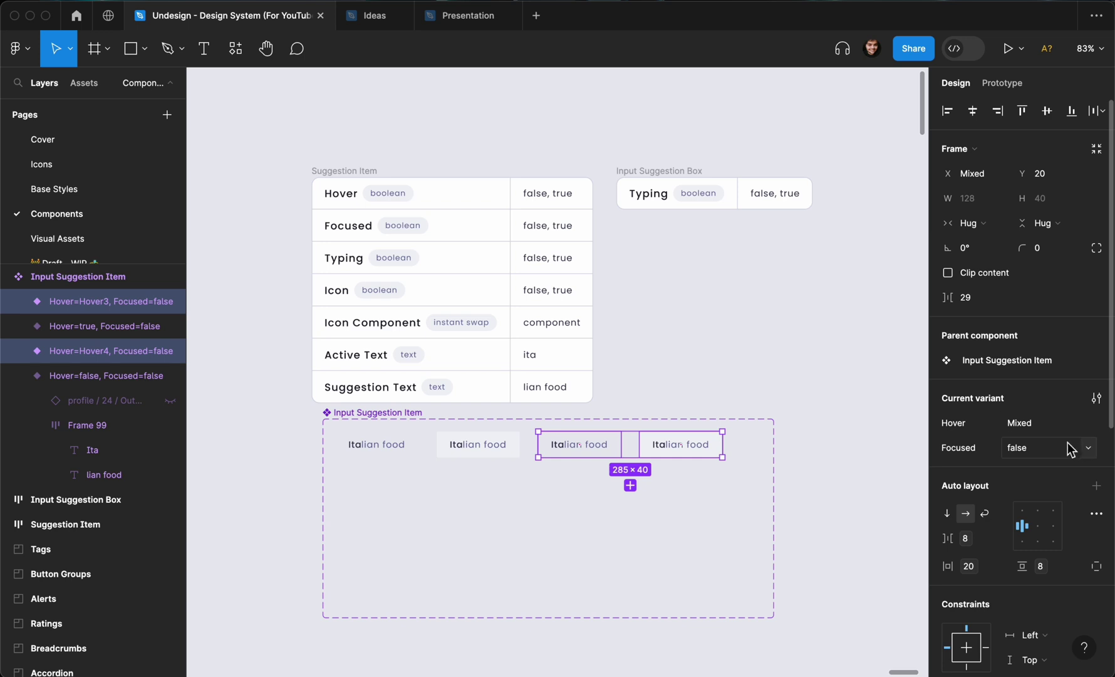
pyautogui.click(1048, 446)
pyautogui.write('true')
pyautogui.press('Return')
# - Give the two Focused=true variants a stroke in the Primary/Border default-subtle color
pyautogui.scroll(-10, 968, 475)
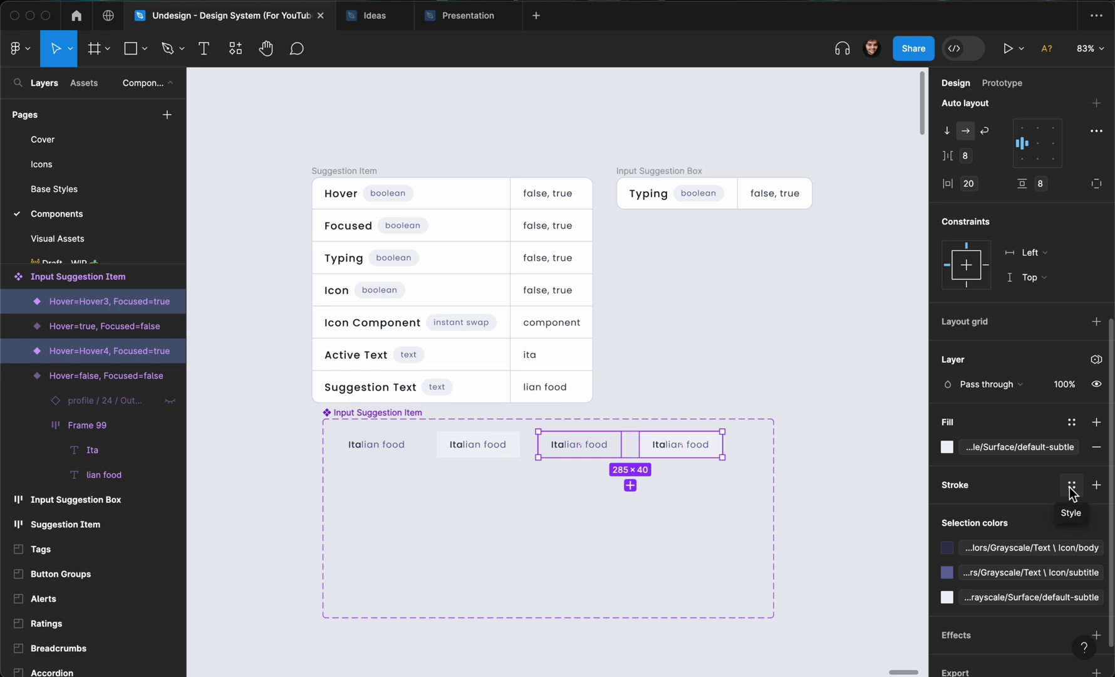
pyautogui.click(1071, 487)
pyautogui.write('border')
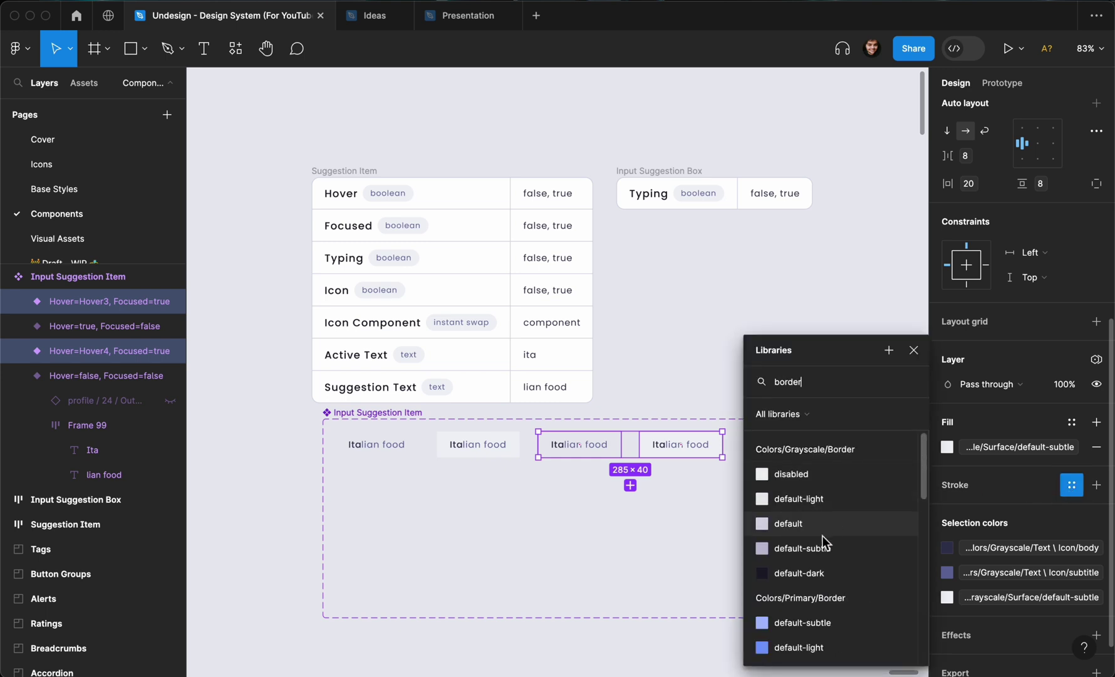
pyautogui.scroll(-2, 822, 536)
pyautogui.click(808, 573)
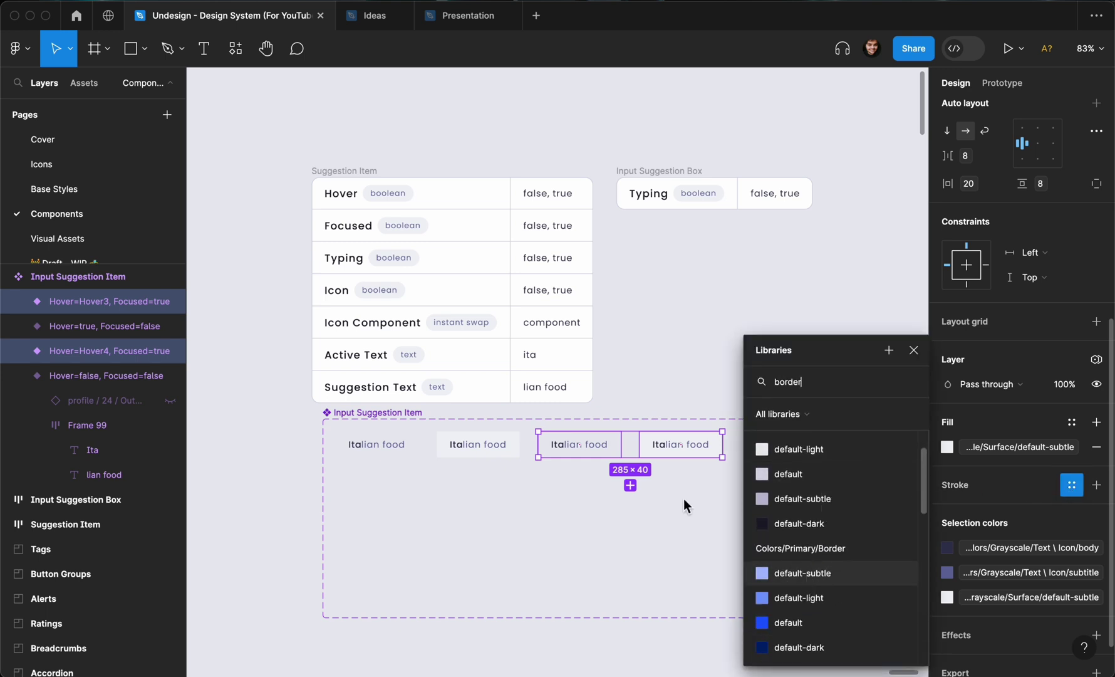
# - Set the stroke weight of the two focused variants to 3, keeping the stroke inside
pyautogui.scroll(5, 676, 500)
pyautogui.click(996, 536)
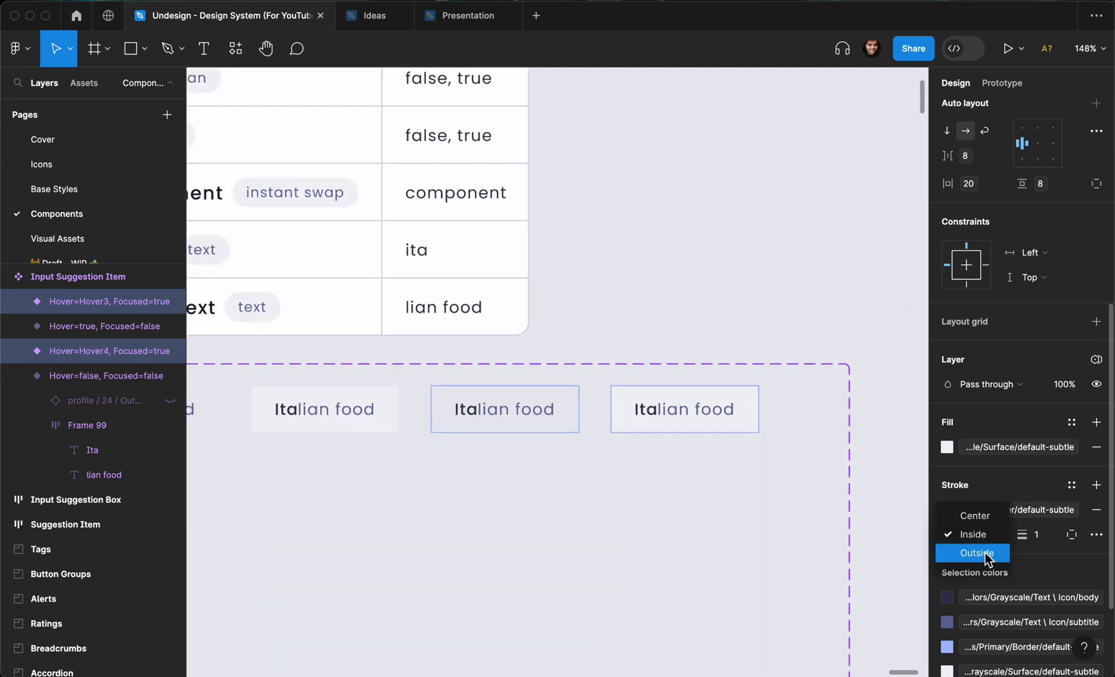
pyautogui.click(1026, 535)
pyautogui.click(1049, 536)
pyautogui.press('Return')
pyautogui.write('2')
pyautogui.press('Return')
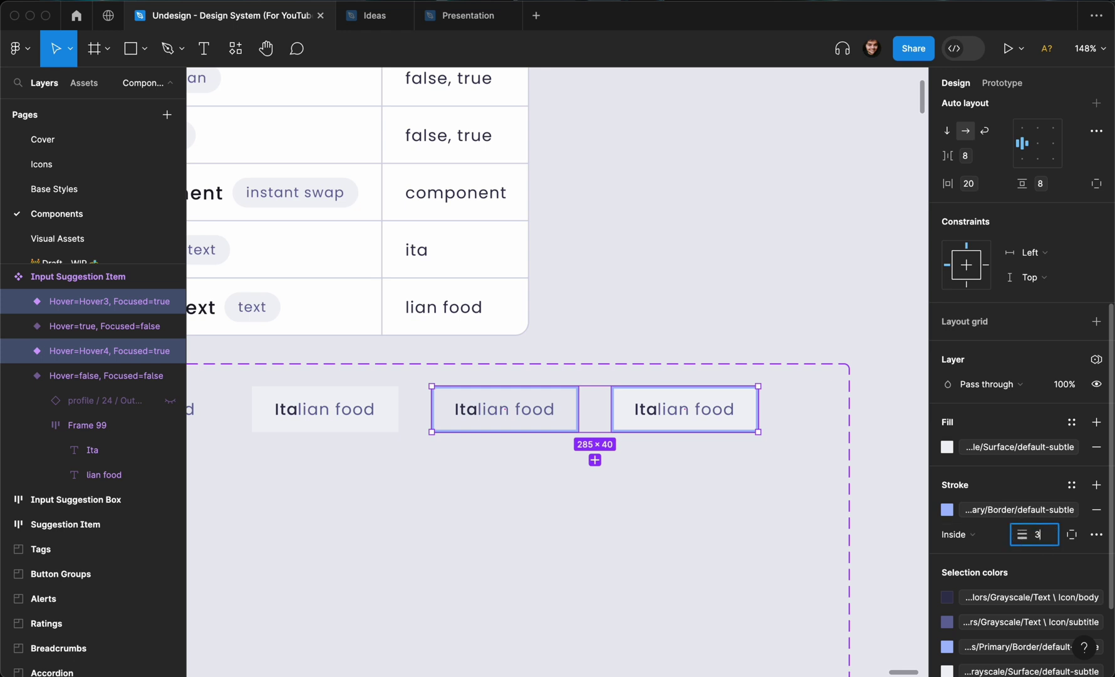
pyautogui.click(751, 498)
# - Shrink the Input Suggestion Item component set frame around its four variants to about 644 by 89
pyautogui.scroll(-6, 729, 495)
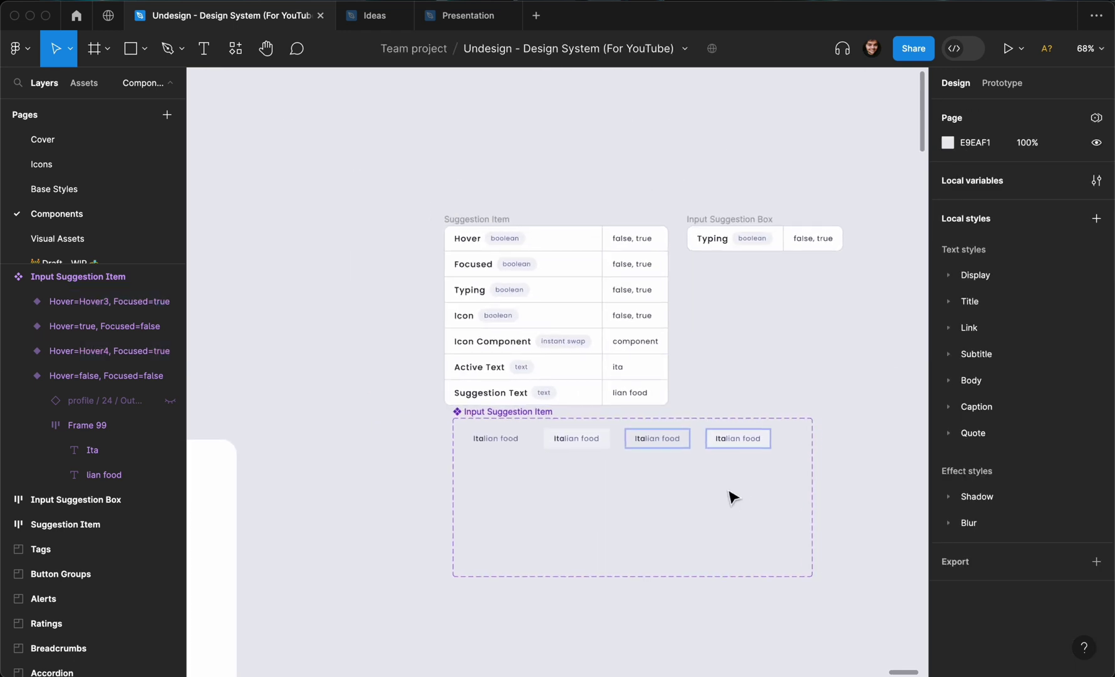
pyautogui.click(556, 422)
pyautogui.moveTo(811, 579); pyautogui.dragTo(785, 465)
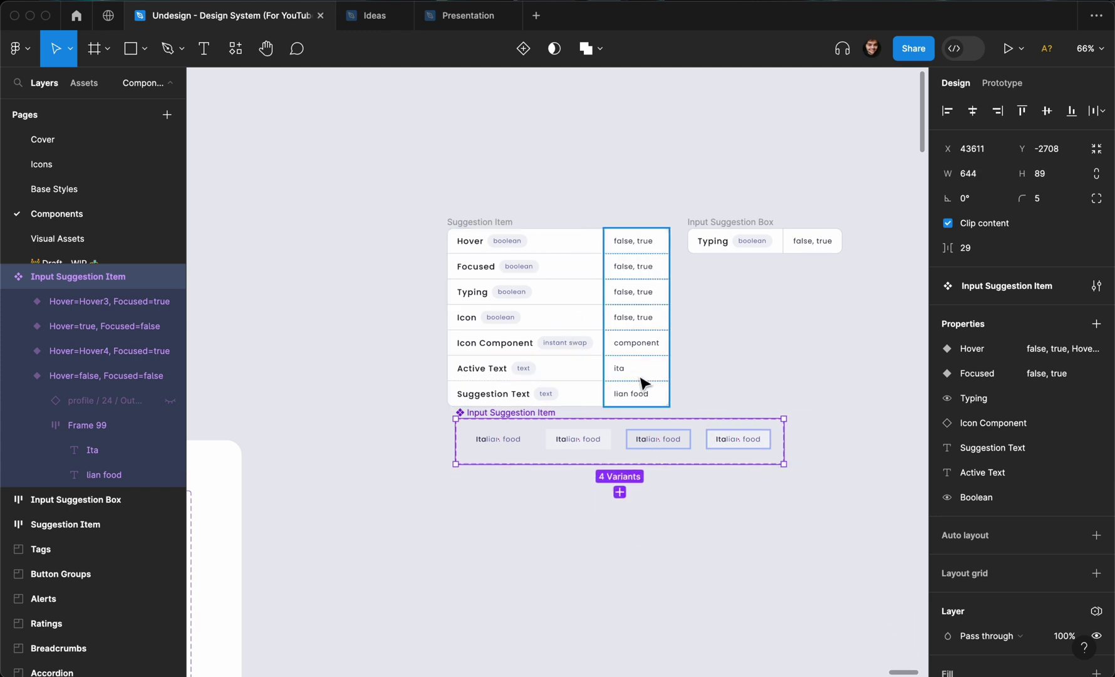
# - Move the Input Suggestion Box property table to the right, to about X 44337, away from the Suggestion Item table
pyautogui.hscroll(1, 644, 382)
pyautogui.click(693, 232)
pyautogui.moveTo(693, 232); pyautogui.dragTo(829, 233)
pyautogui.hscroll(3, 851, 225)
pyautogui.scroll(3, 854, 231)
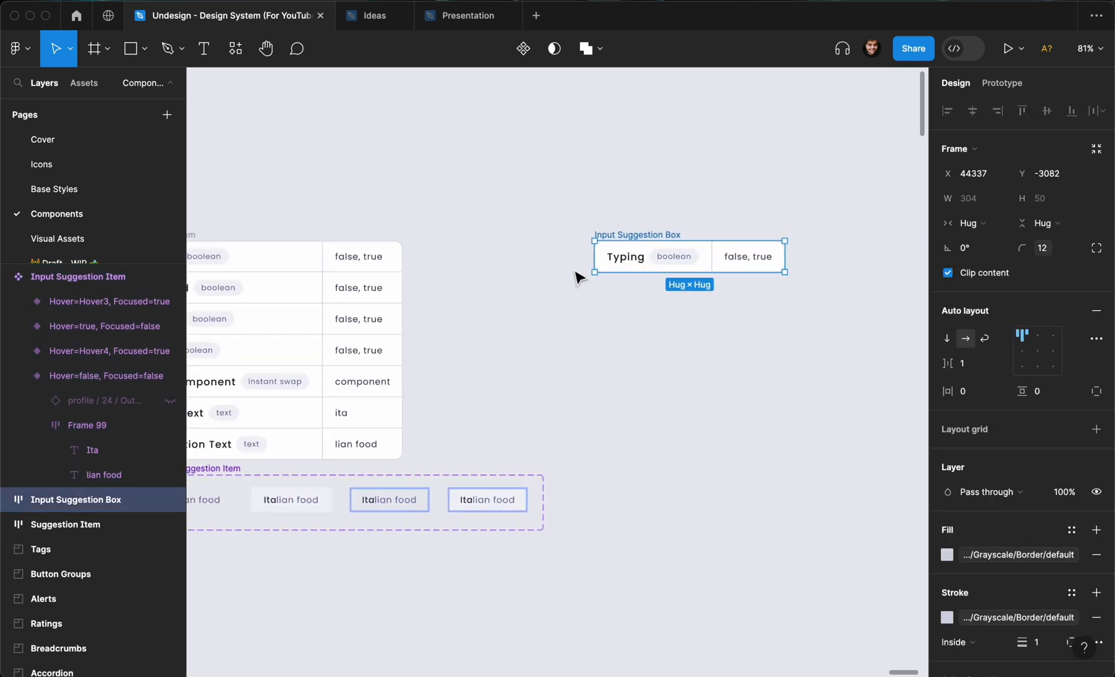
pyautogui.scroll(3, 573, 338)
pyautogui.click(573, 338)
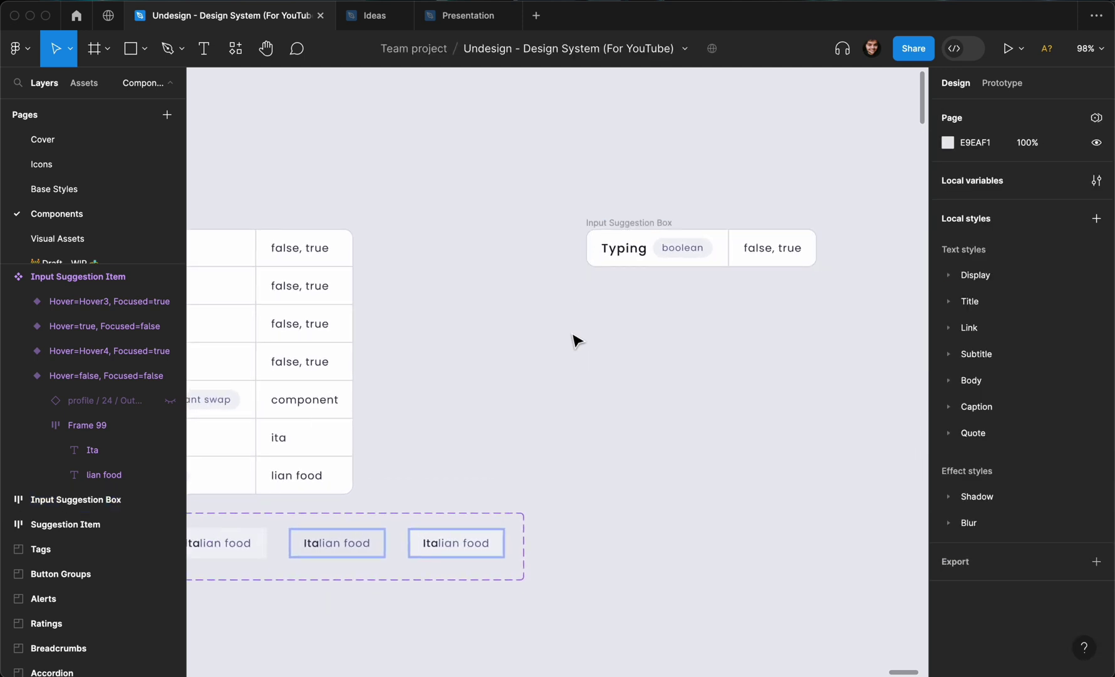
# - Insert an Input Suggestion Item below the Input Suggestion Box table, duplicate it underneath, and wrap both in a vertical auto layout frame
pyautogui.hotkey('shift', 'i')
pyautogui.write('suggestion')
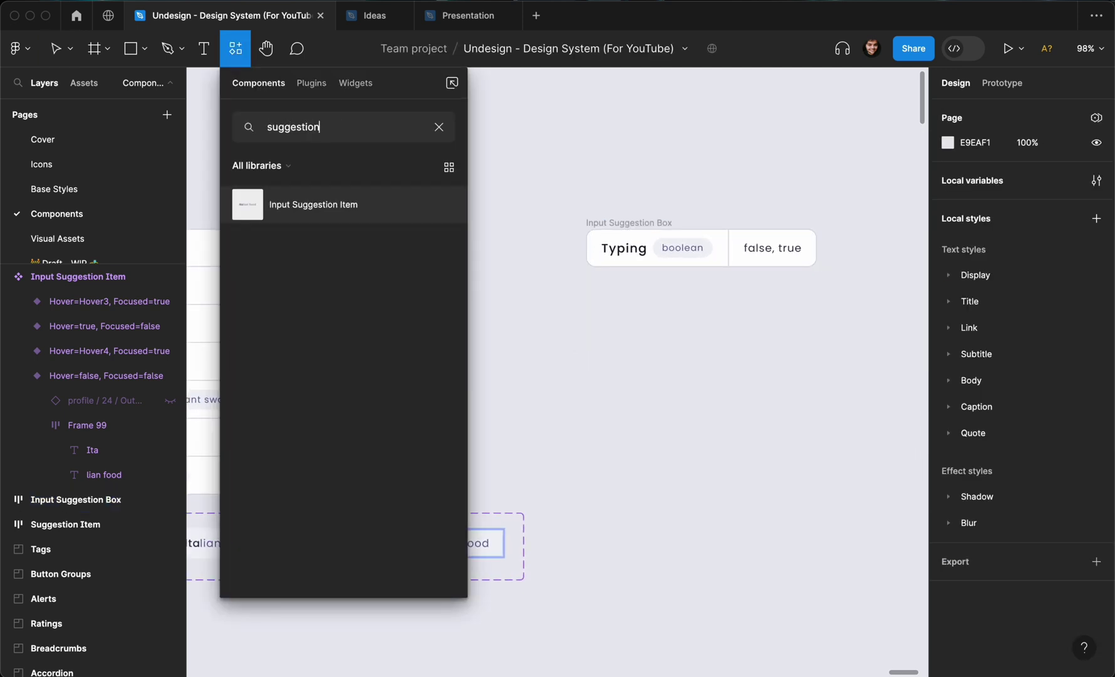
pyautogui.moveTo(341, 216); pyautogui.dragTo(640, 342)
pyautogui.moveTo(575, 391); pyautogui.dragTo(712, 294)
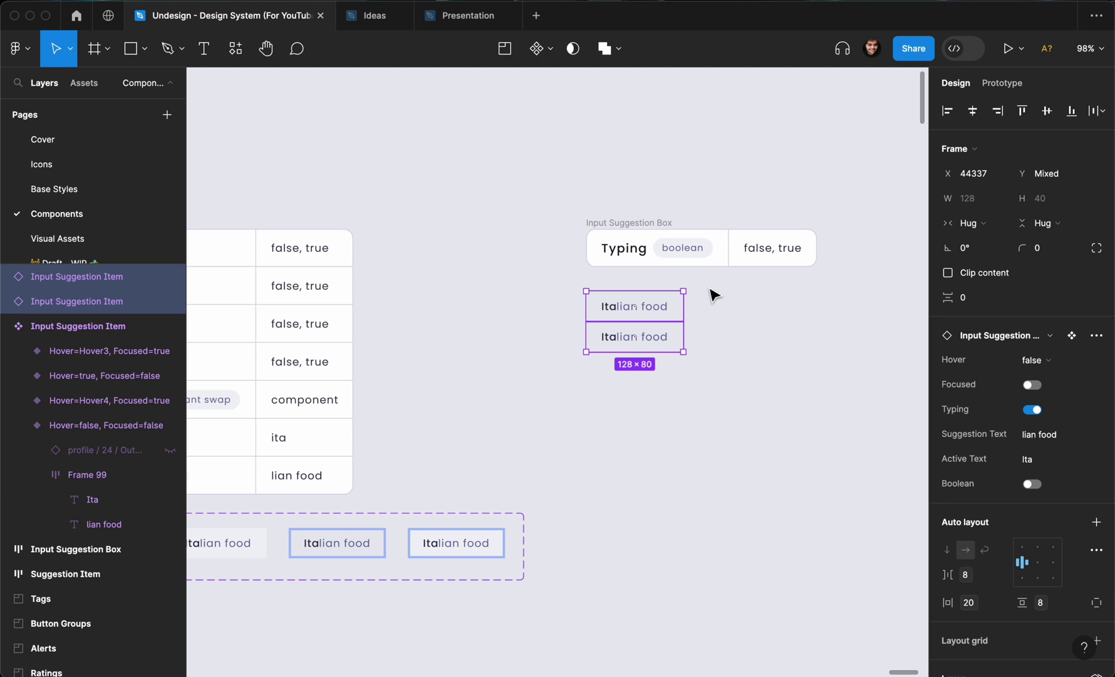
pyautogui.hotkey('shift', 'a')
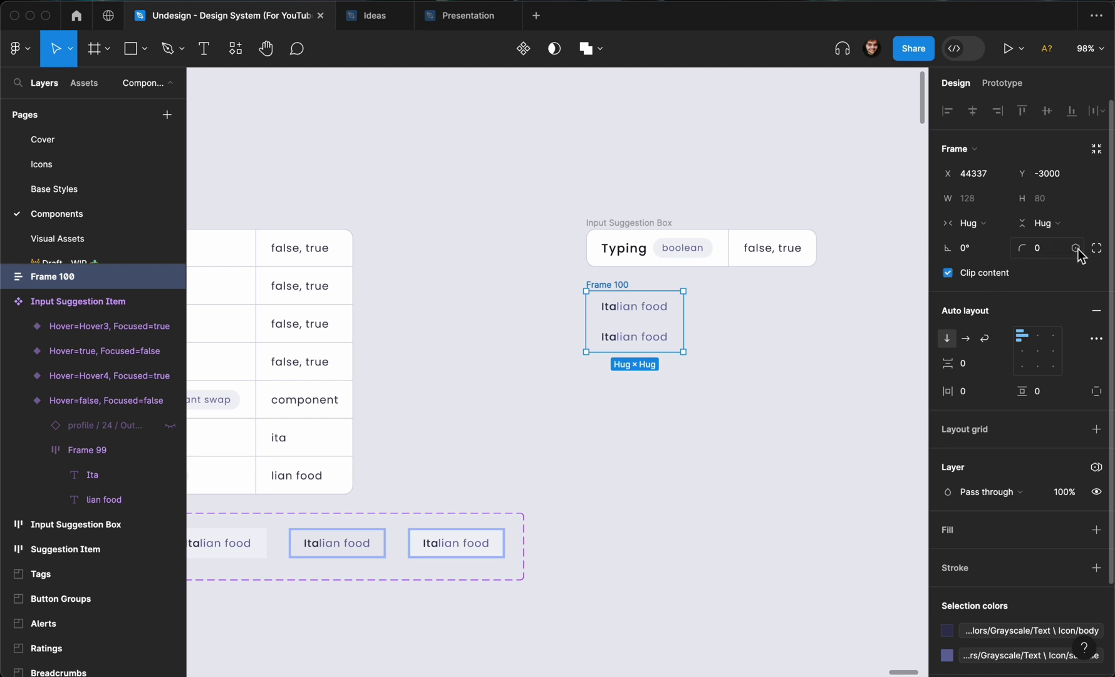
# - Give the new suggestion frame the xl (8) corner radius variable and a Colors/Grayscale/Surface/default fill
pyautogui.click(1079, 249)
pyautogui.scroll(-5, 1028, 415)
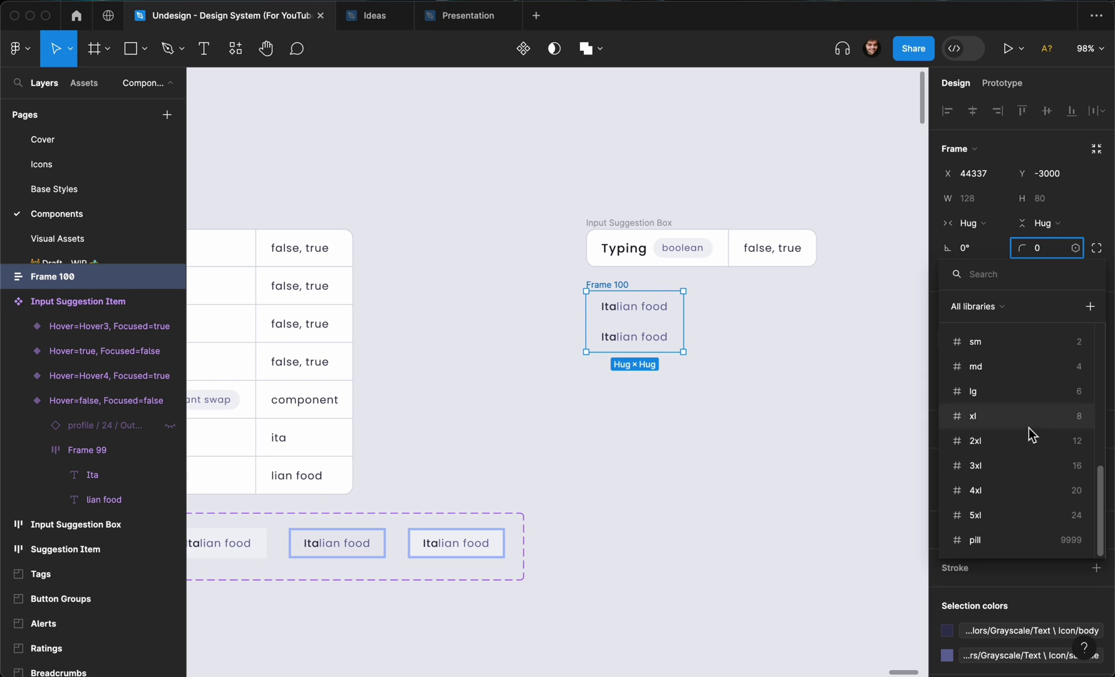
pyautogui.click(1031, 415)
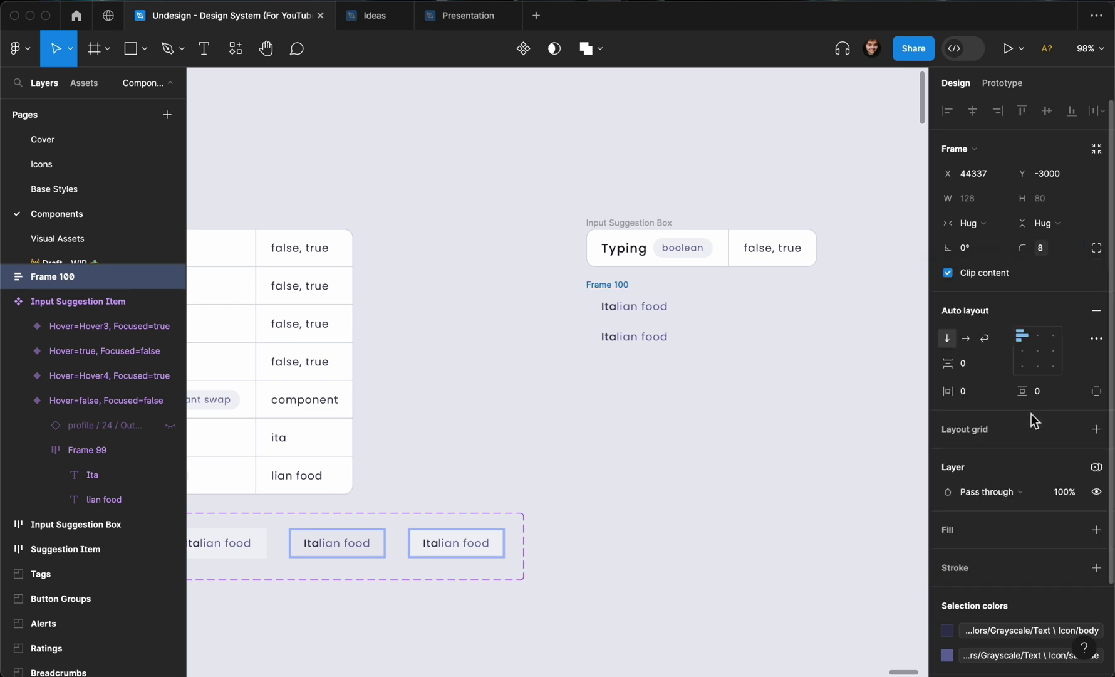
pyautogui.scroll(-3, 1040, 464)
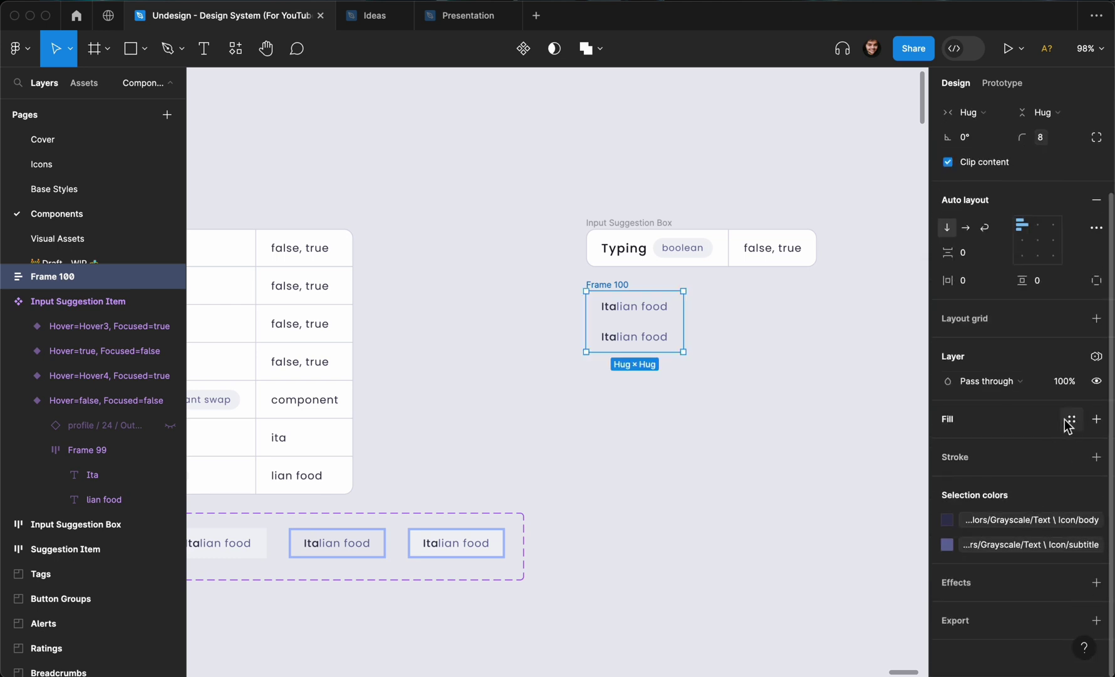
pyautogui.click(1070, 419)
pyautogui.click(822, 546)
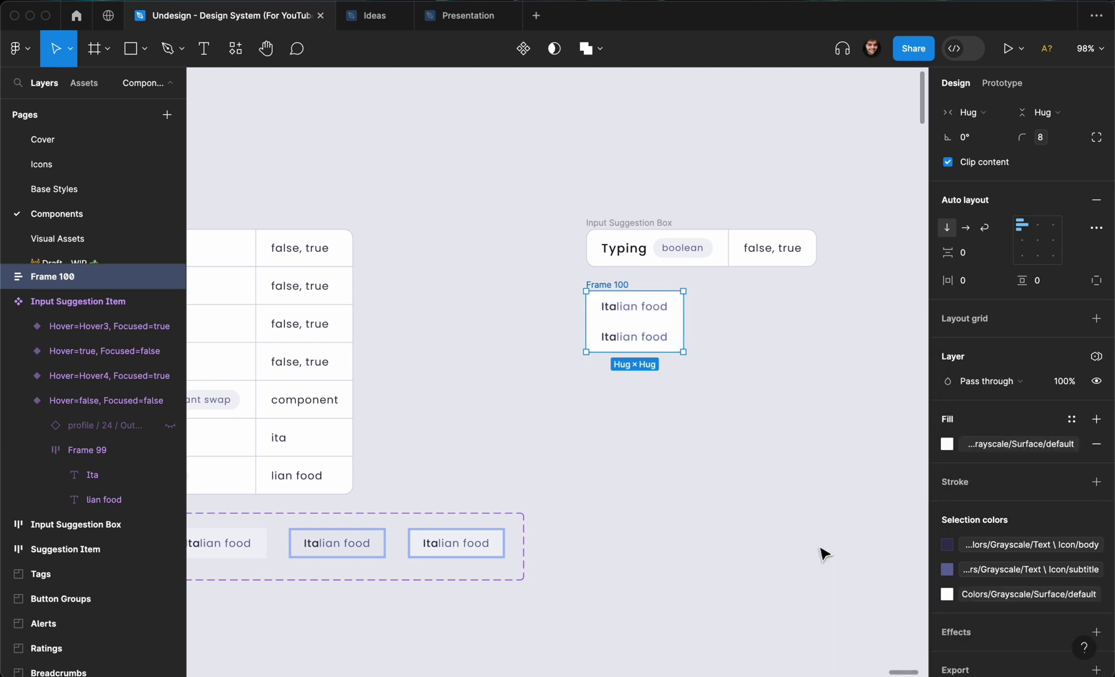
pyautogui.click(755, 417)
# - Add a stroke in the Colors/Grayscale/Border/default color to the suggestion frame
pyautogui.click(614, 283)
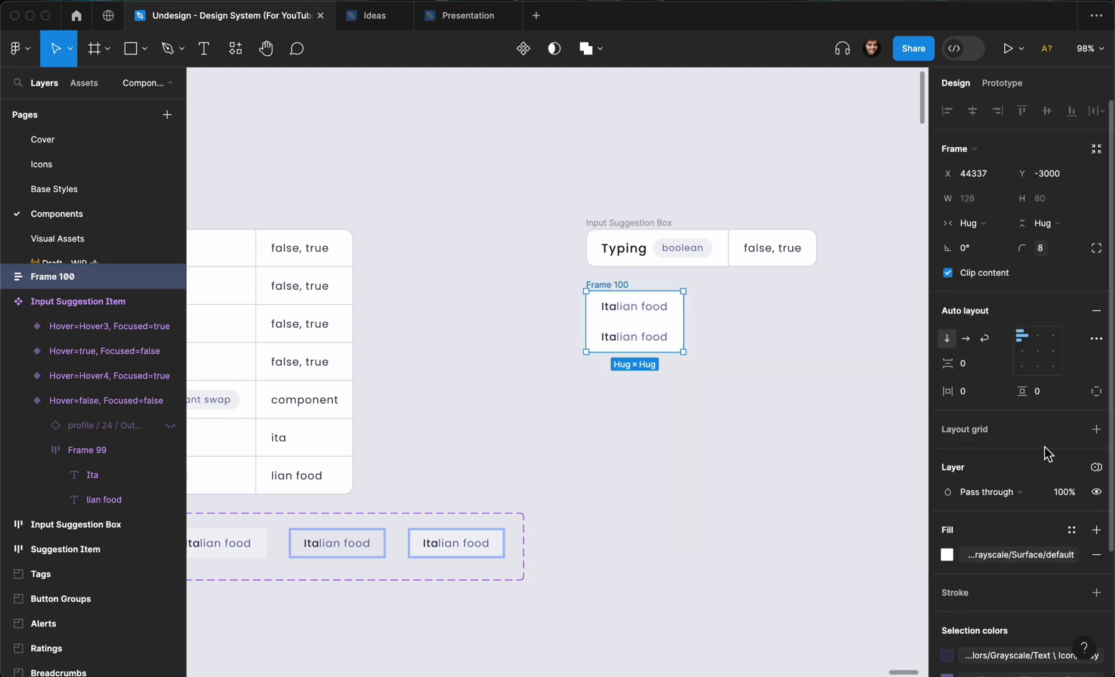
pyautogui.scroll(-3, 1045, 446)
pyautogui.click(1072, 480)
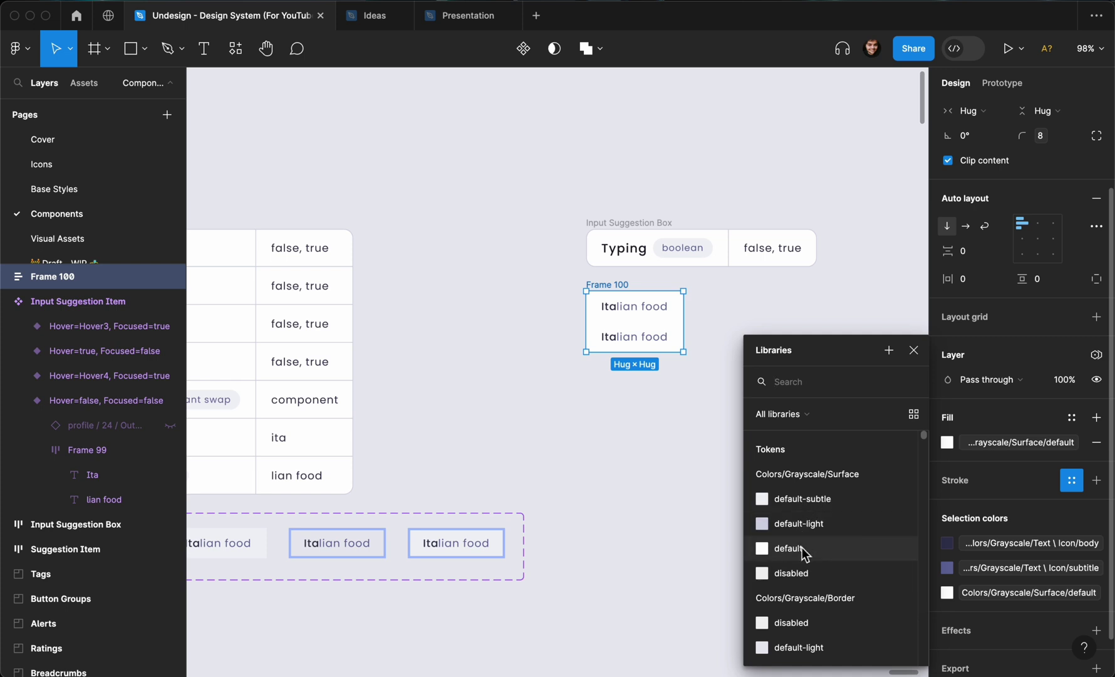
pyautogui.scroll(-5, 804, 551)
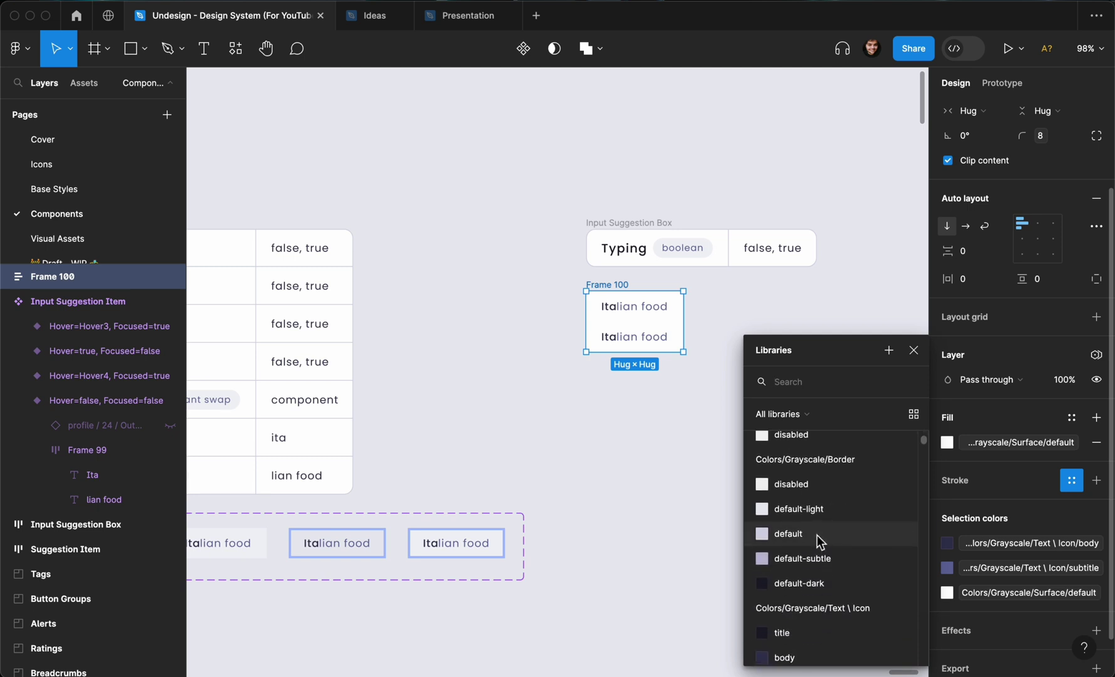
pyautogui.click(817, 533)
pyautogui.click(773, 452)
# - Apply the Shadow/sm - y: 16 effect style to the suggestion frame
pyautogui.click(665, 300)
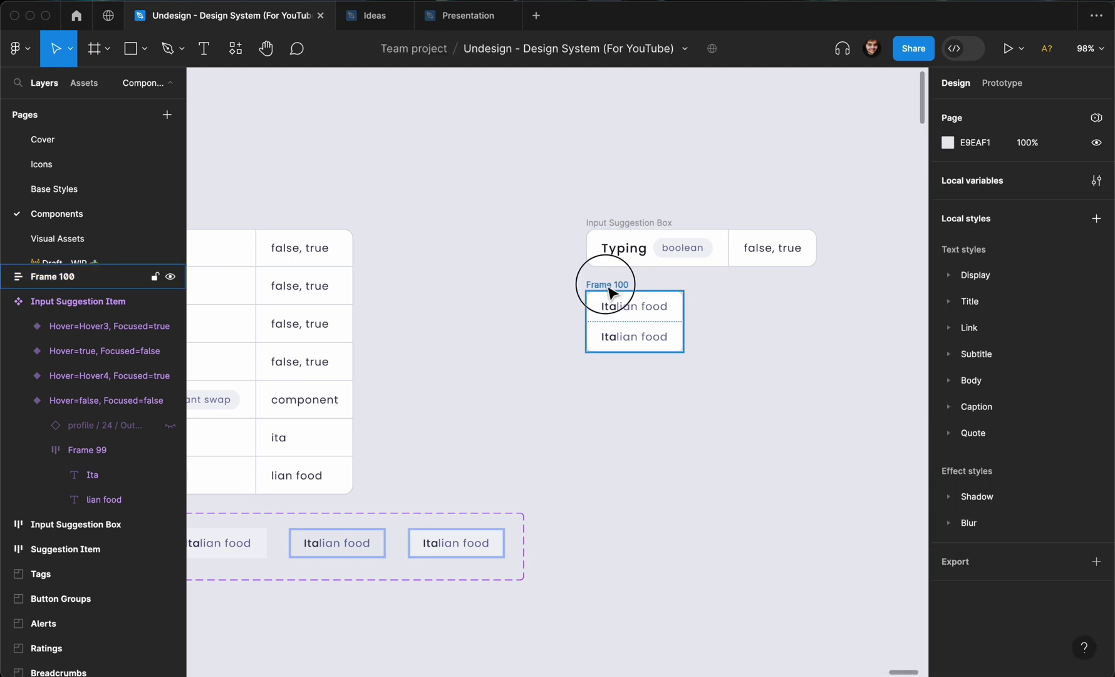
pyautogui.scroll(-3, 996, 473)
pyautogui.scroll(-2, 992, 475)
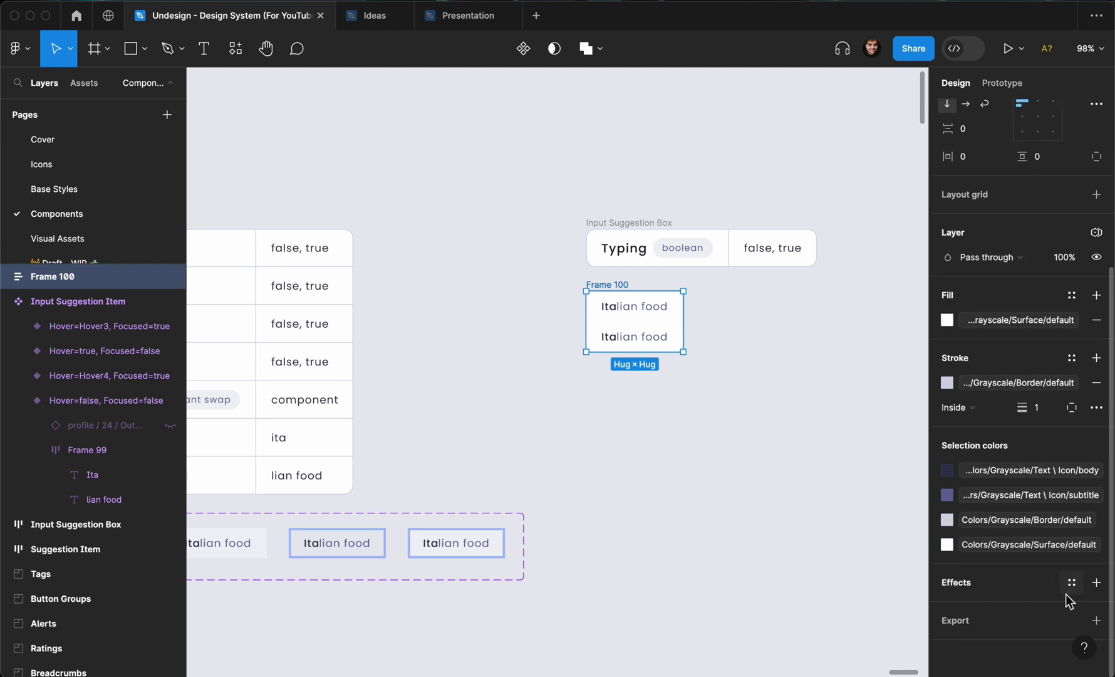
pyautogui.click(1067, 592)
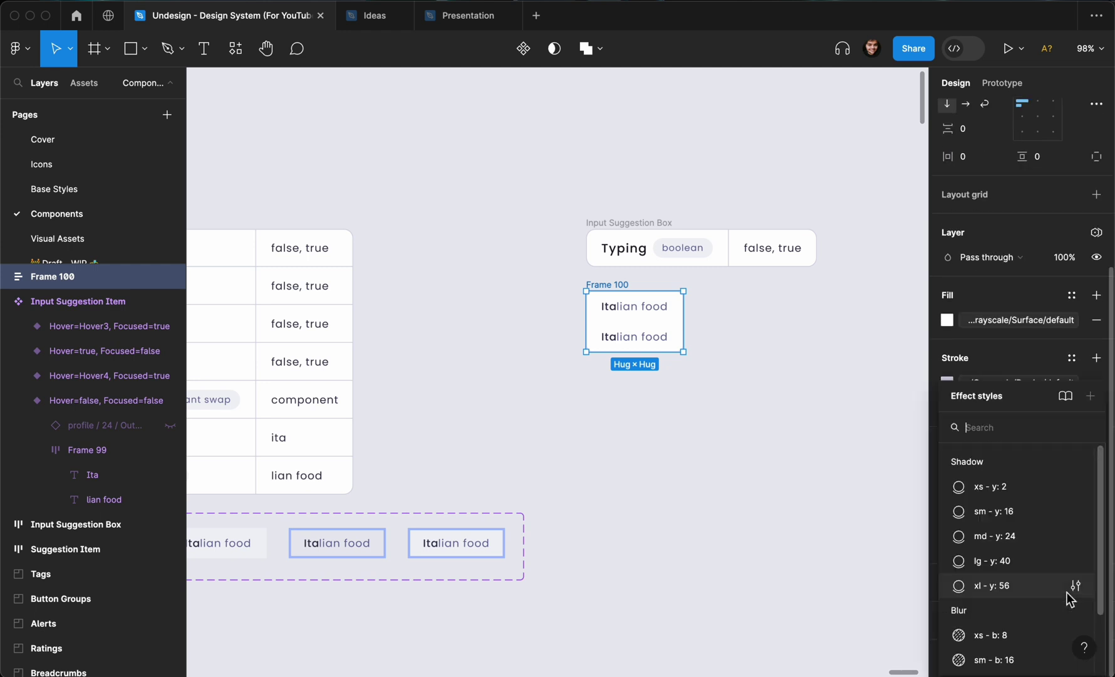
pyautogui.click(1013, 515)
pyautogui.click(738, 401)
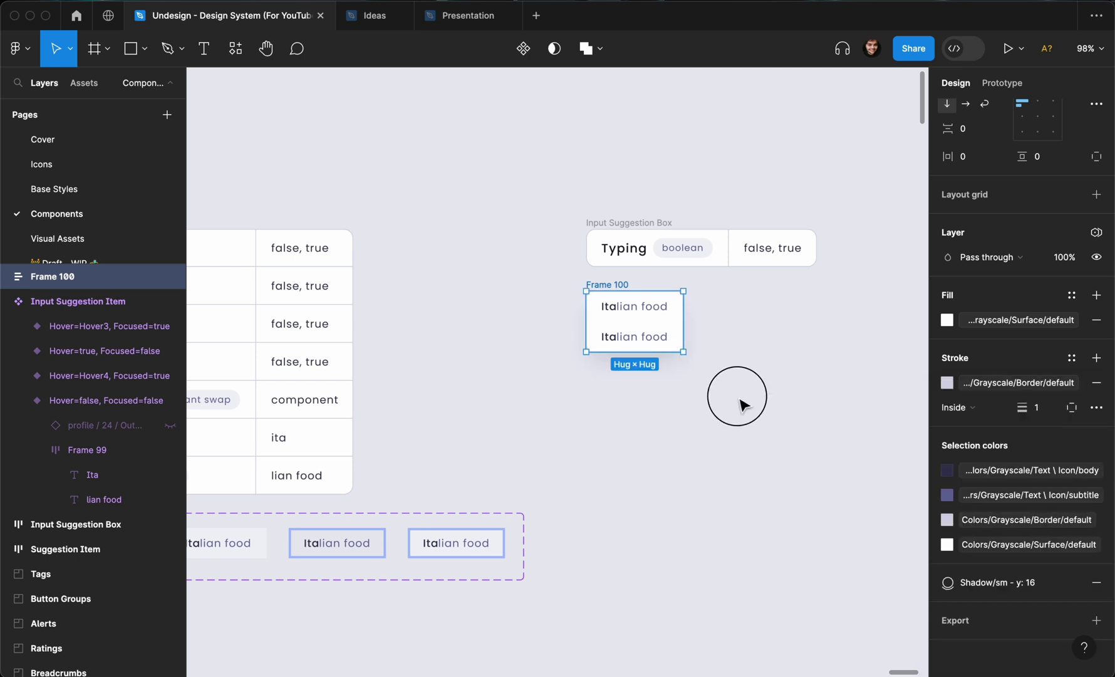
# - Duplicate the first suggestion item twice inside the frame to make a list of four items
pyautogui.click(603, 283)
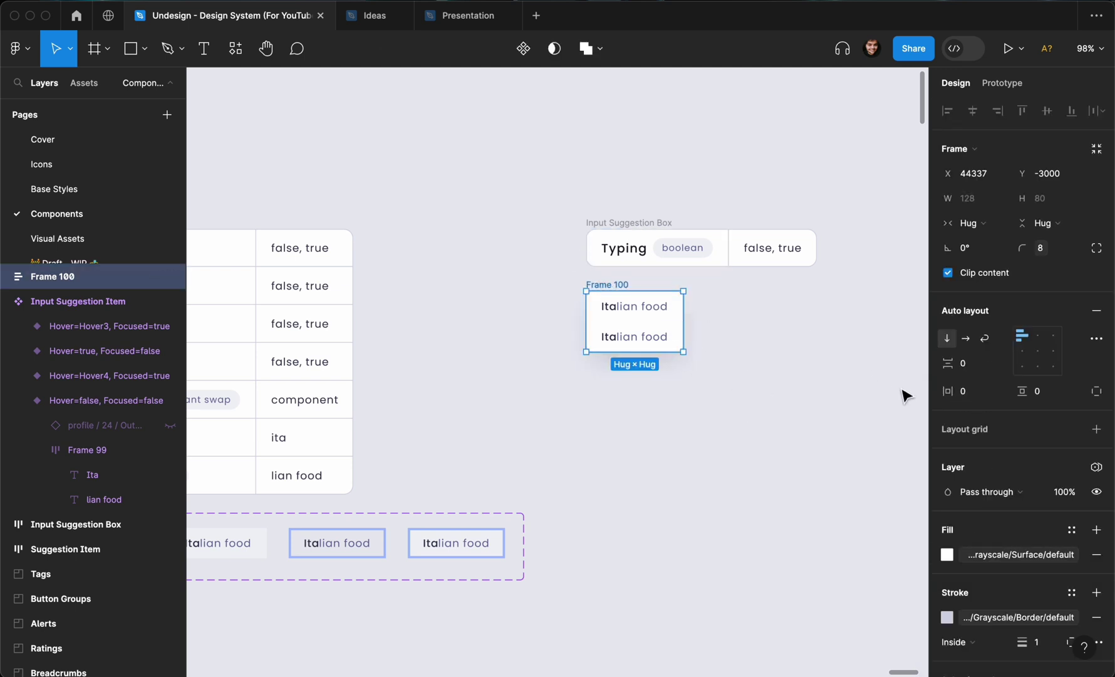
pyautogui.scroll(-2, 756, 382)
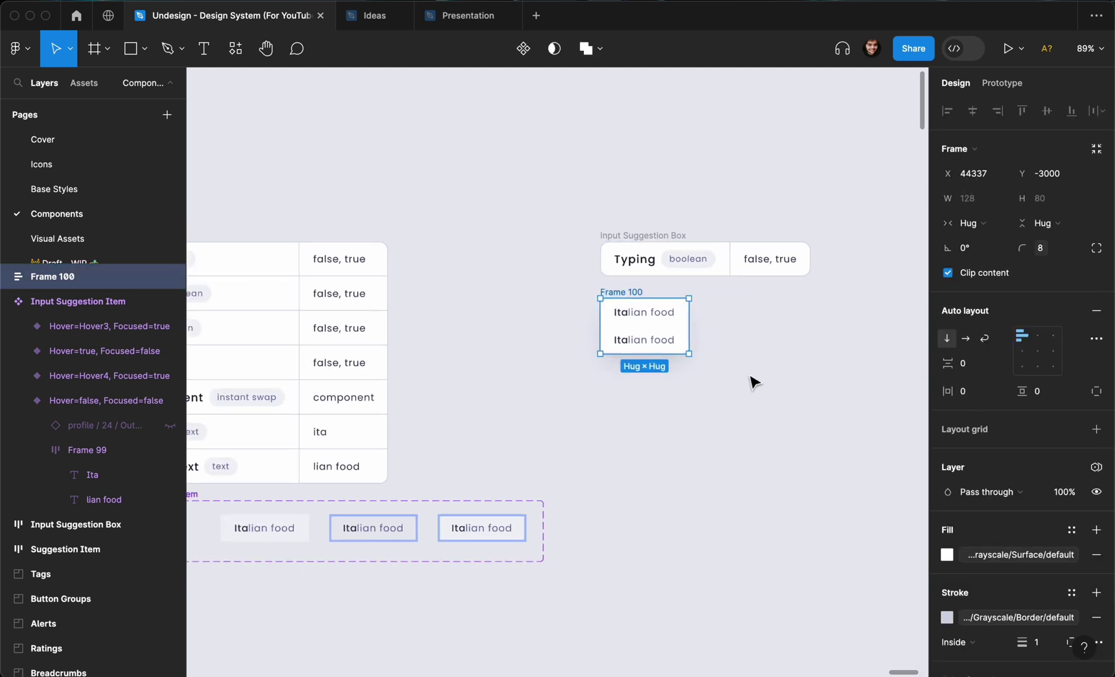
pyautogui.click(648, 308)
pyautogui.scroll(5, 650, 313)
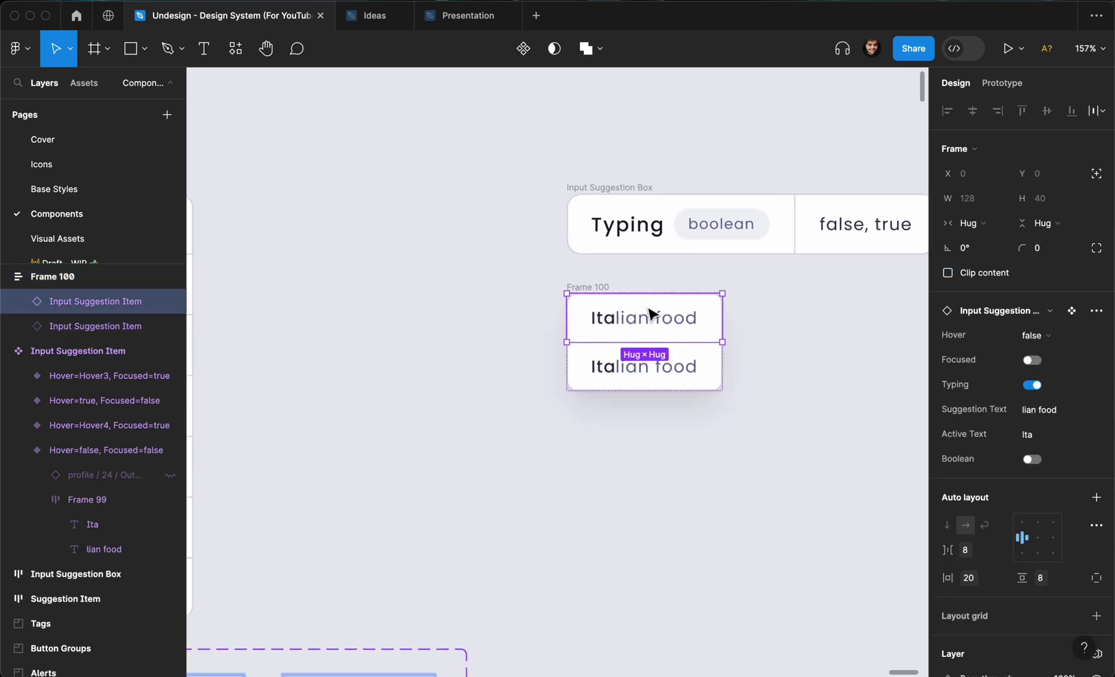
pyautogui.scroll(-3, 607, 347)
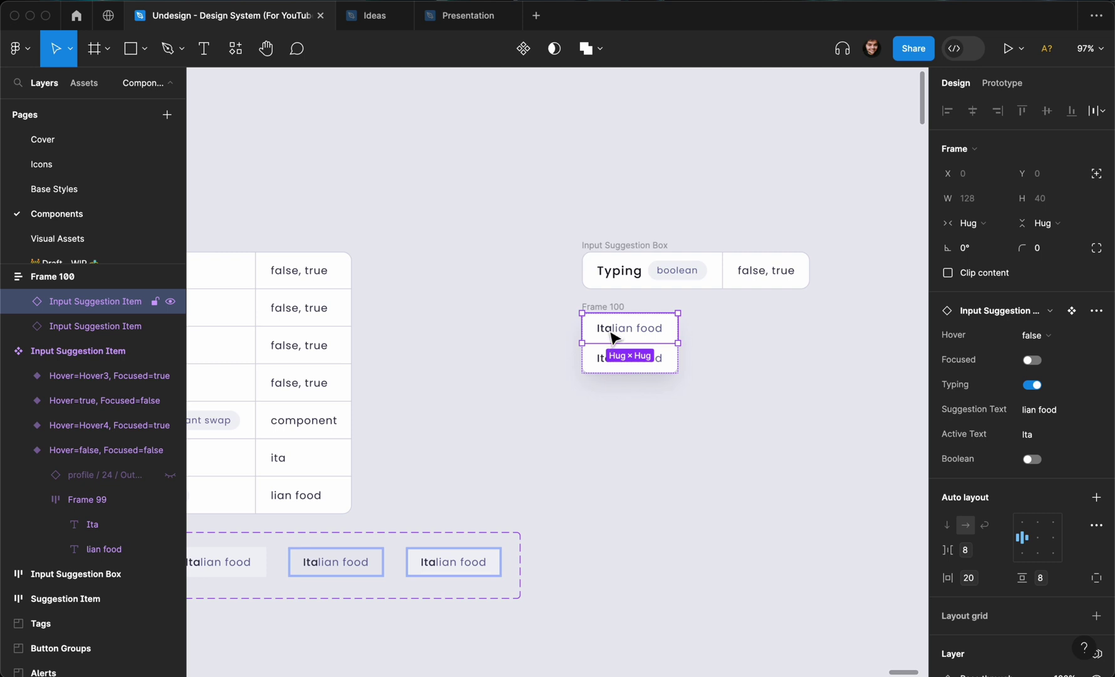
pyautogui.press('super+d')
pyautogui.press('super+d')
# - Check the available Hover options on the second suggestion item in the frame
pyautogui.click(638, 349)
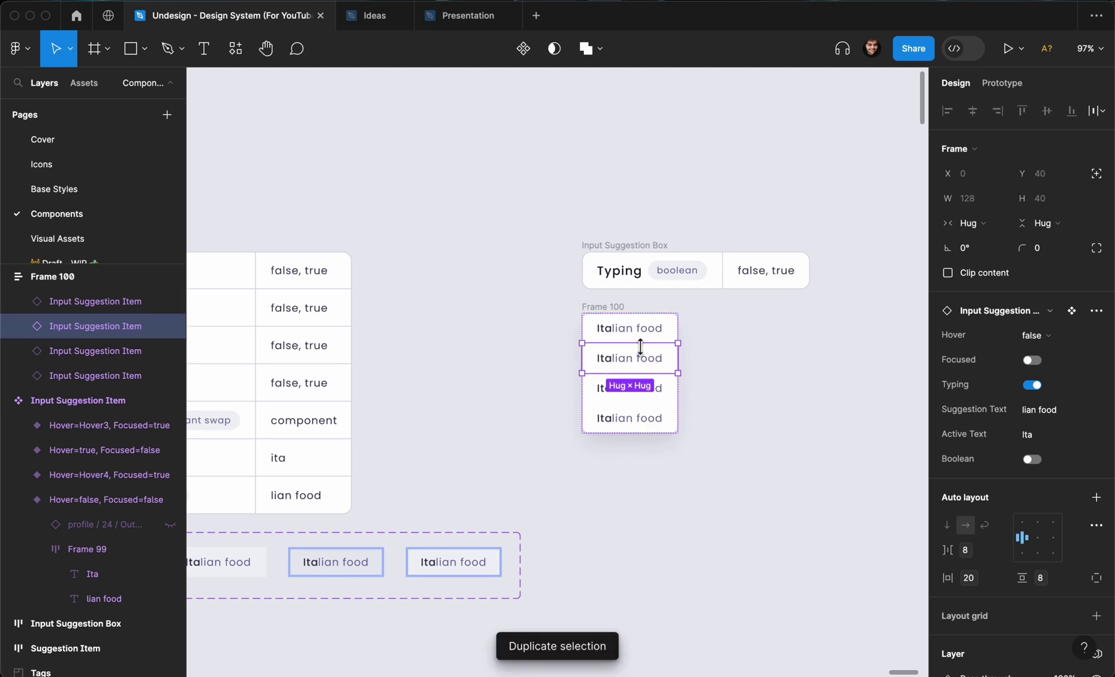
pyautogui.click(1037, 335)
pyautogui.click(891, 353)
# - In the Input Suggestion Item component set, set the Hover property of the Hover3 focused variant to true, matching the unfocused hover variant
pyautogui.scroll(-3, 896, 360)
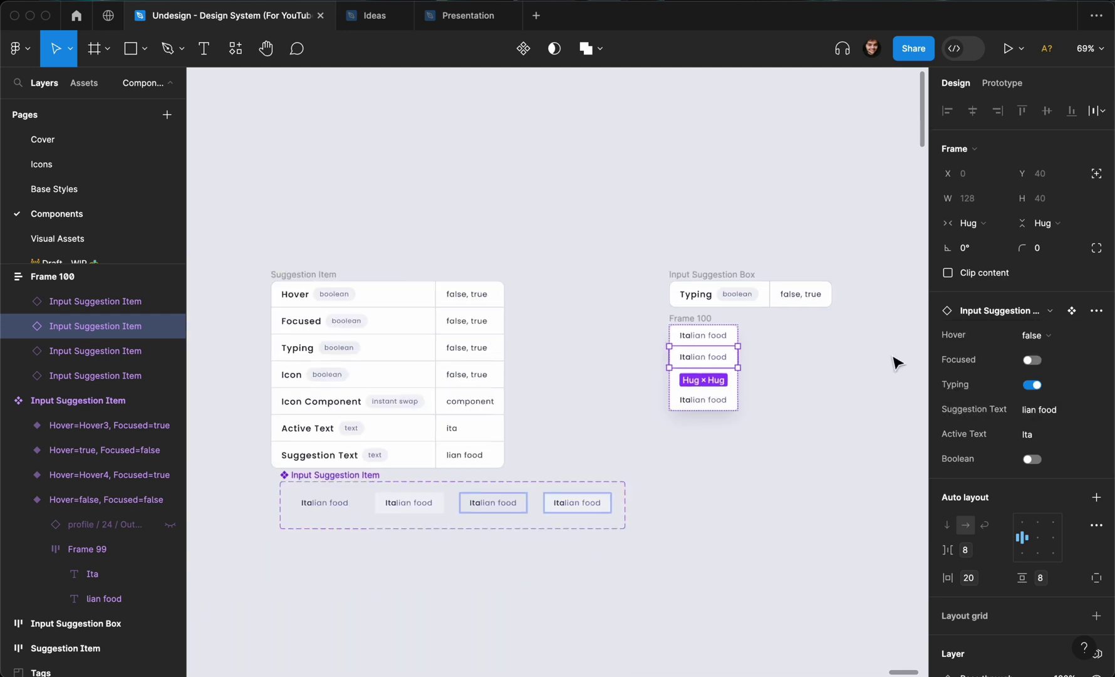
pyautogui.hscroll(-3, 897, 362)
pyautogui.scroll(-1, 897, 363)
pyautogui.moveTo(781, 501); pyautogui.dragTo(627, 442)
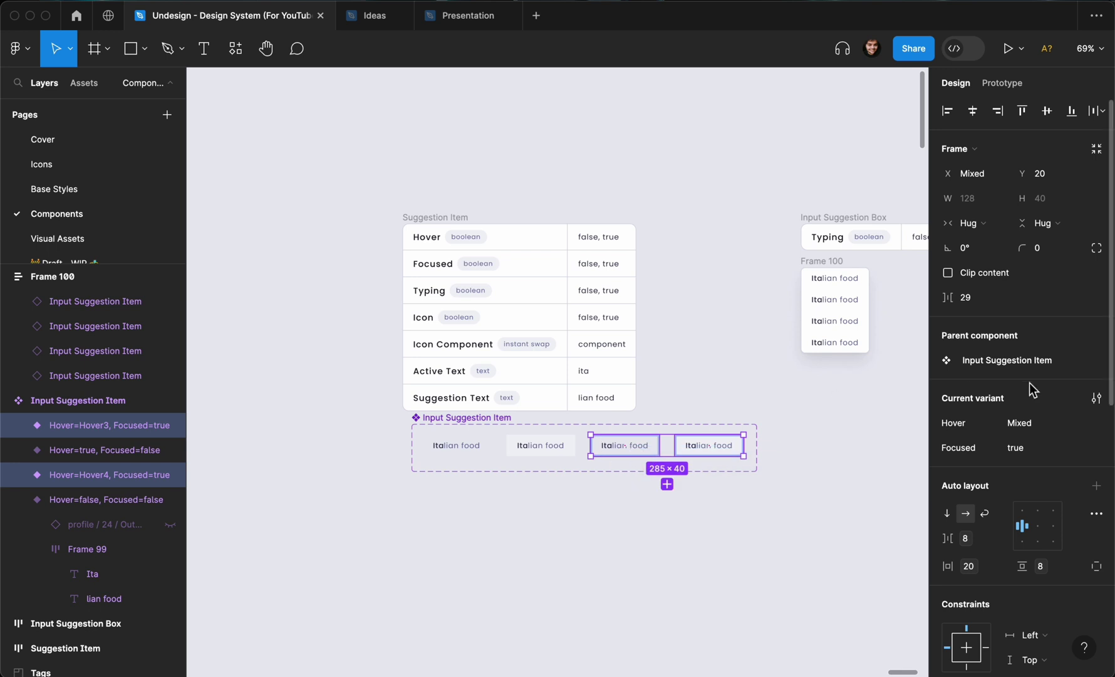
pyautogui.click(771, 455)
pyautogui.click(721, 446)
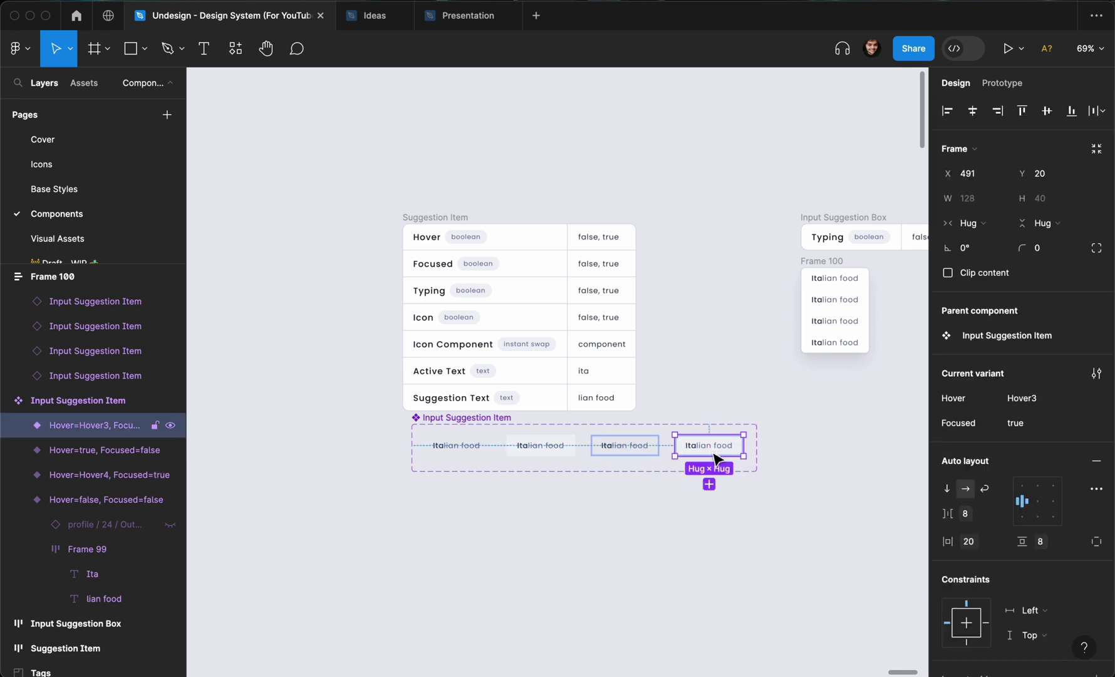
pyautogui.keyDown('shift'); pyautogui.click(561, 451); pyautogui.keyUp('shift')
pyautogui.click(1042, 424)
pyautogui.write('true')
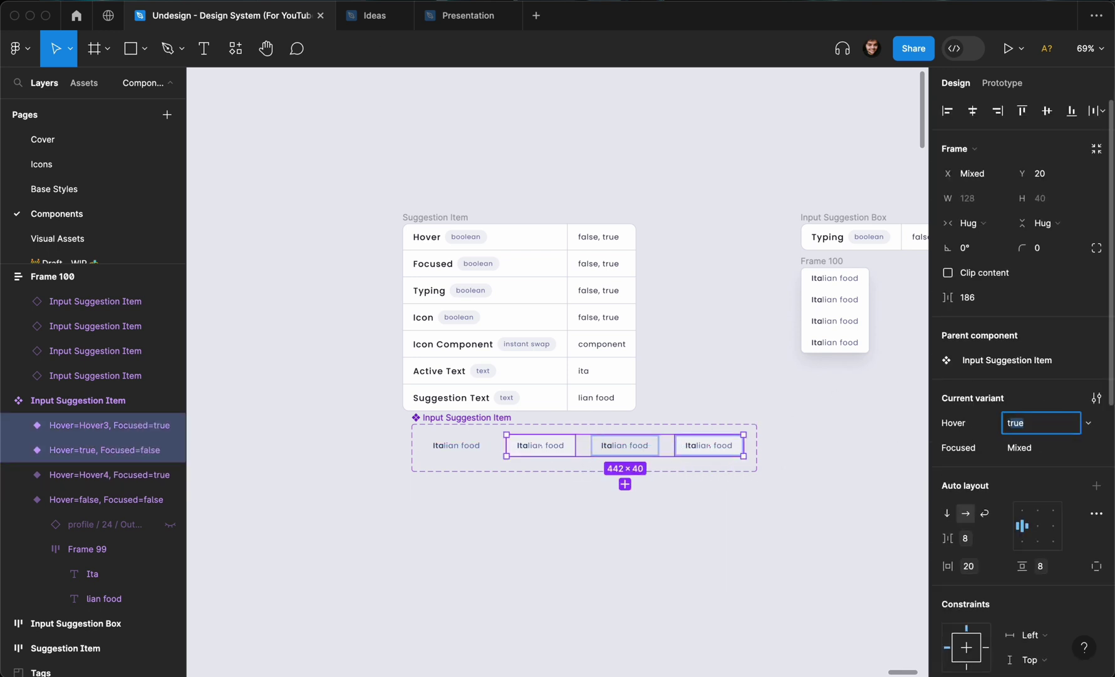
pyautogui.press('Return')
# - Set the Hover property of the Hover4 focused variant to false, together with the default variant
pyautogui.click(622, 445)
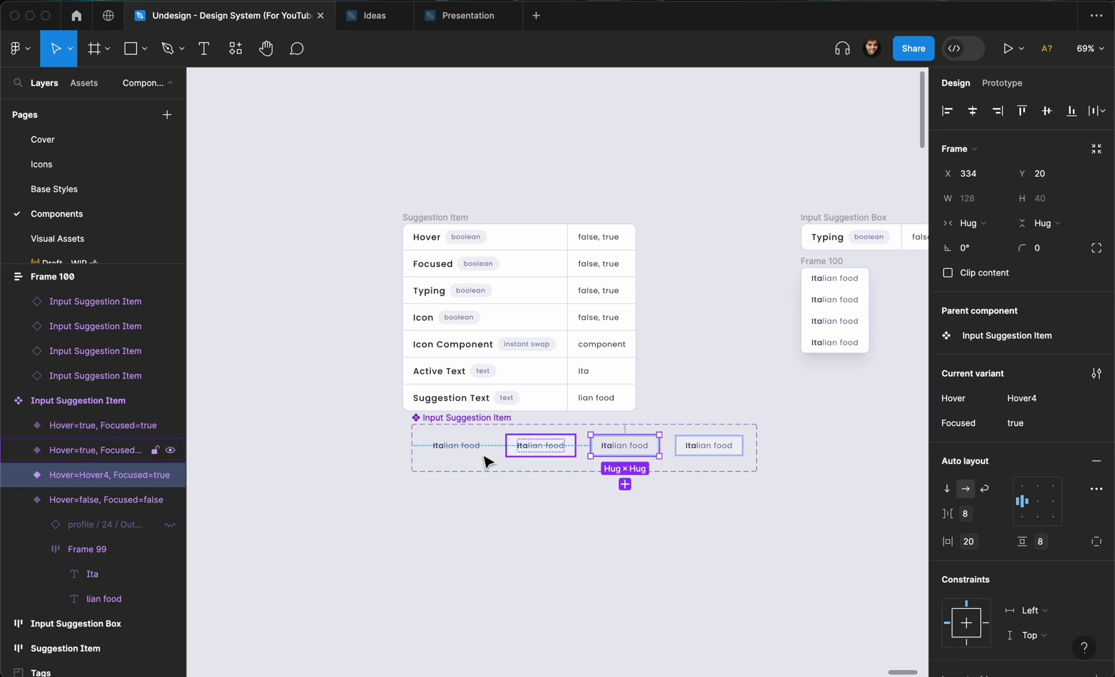
pyautogui.keyDown('shift'); pyautogui.click(455, 446); pyautogui.keyUp('shift')
pyautogui.click(1022, 425)
pyautogui.write('false')
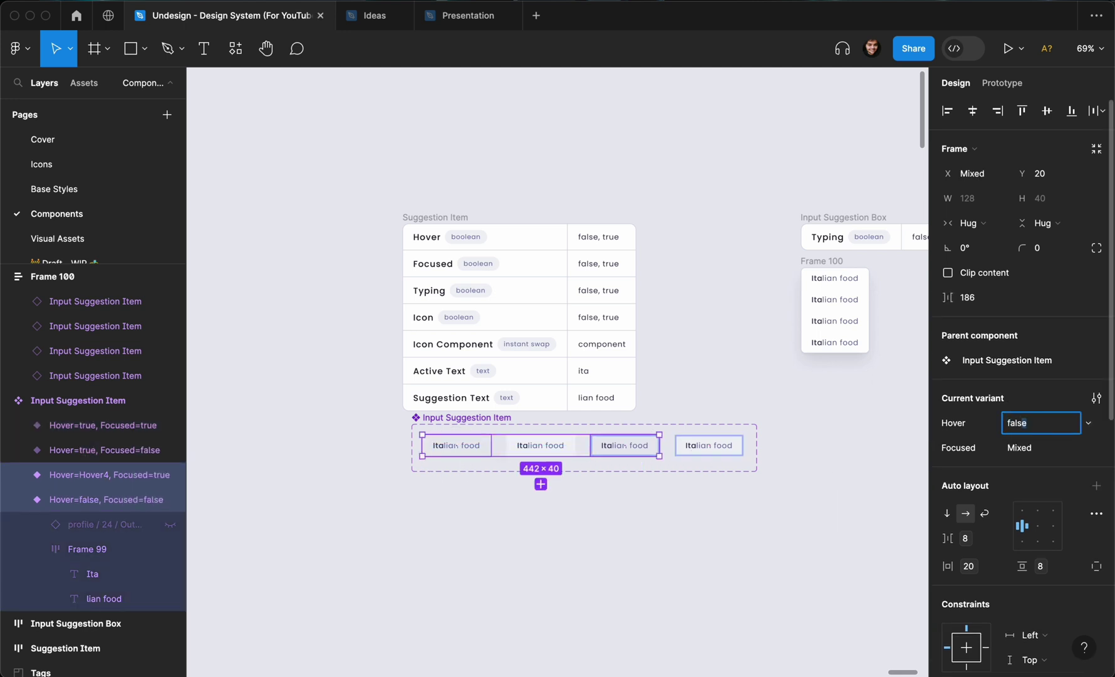
pyautogui.press('Return')
# - Turn on Hover for the second suggestion item in the list
pyautogui.scroll(5, 821, 368)
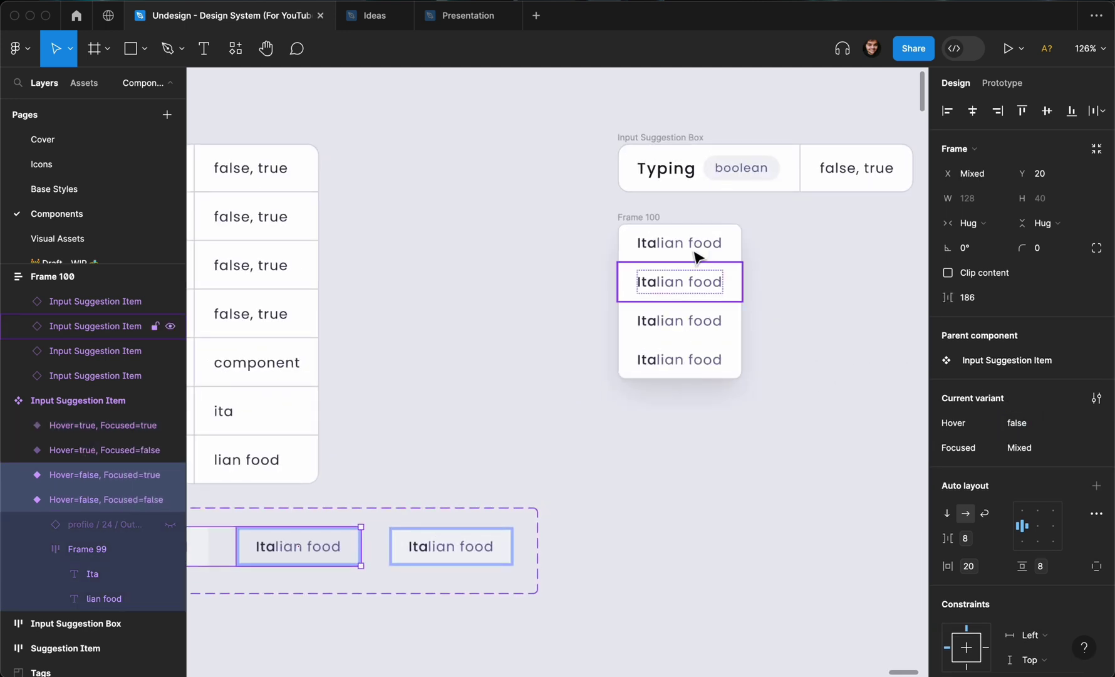
pyautogui.click(656, 228)
pyautogui.click(673, 287)
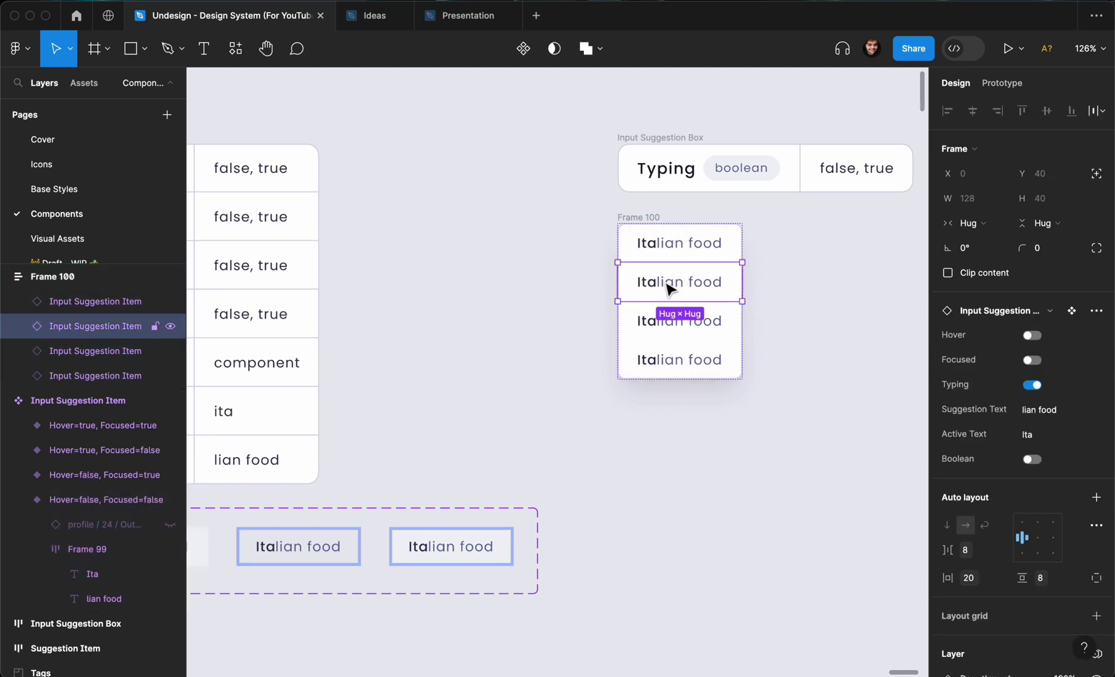
pyautogui.click(1032, 335)
pyautogui.click(849, 287)
# - Widen the suggestion frame to about 247
pyautogui.scroll(-5, 877, 282)
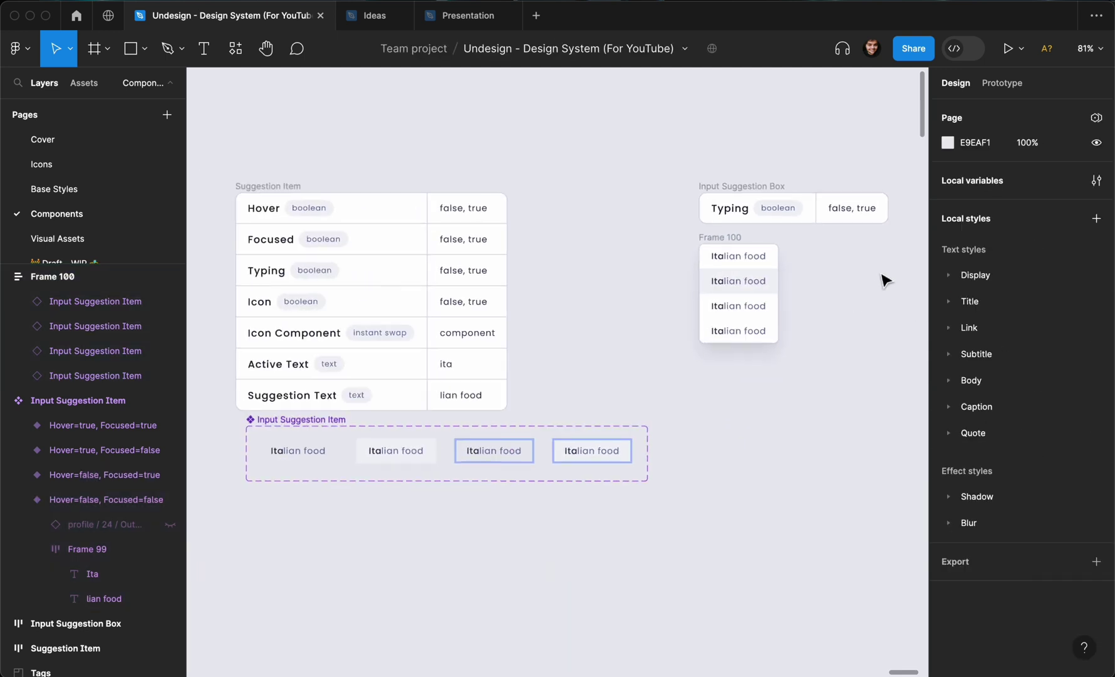
pyautogui.click(737, 257)
pyautogui.scroll(2, 664, 307)
pyautogui.scroll(3, 655, 305)
pyautogui.moveTo(652, 299); pyautogui.dragTo(764, 299)
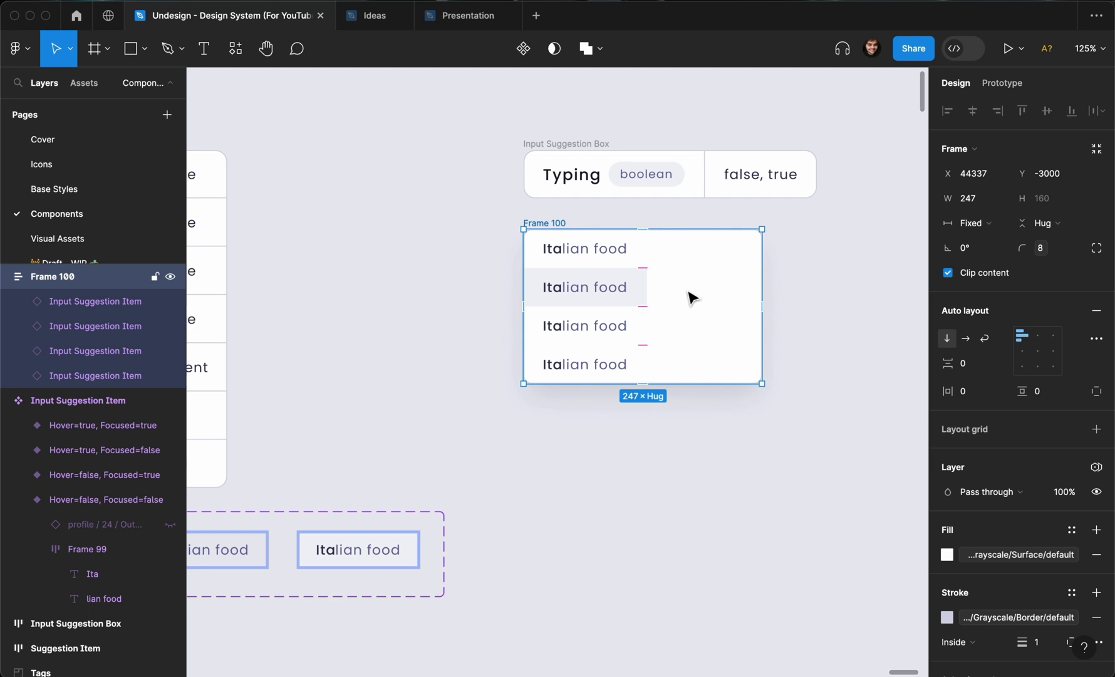
# - Set the horizontal resizing of all four suggestion items to fill the frame's width
pyautogui.press('Return')
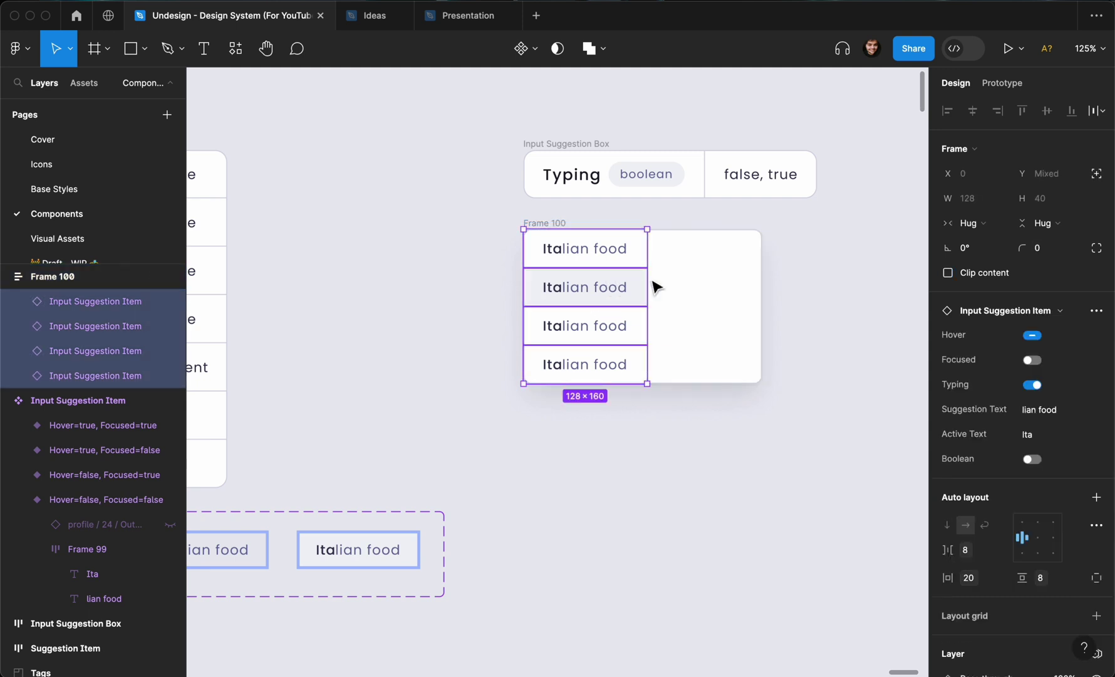
pyautogui.click(979, 225)
pyautogui.click(988, 242)
pyautogui.click(839, 278)
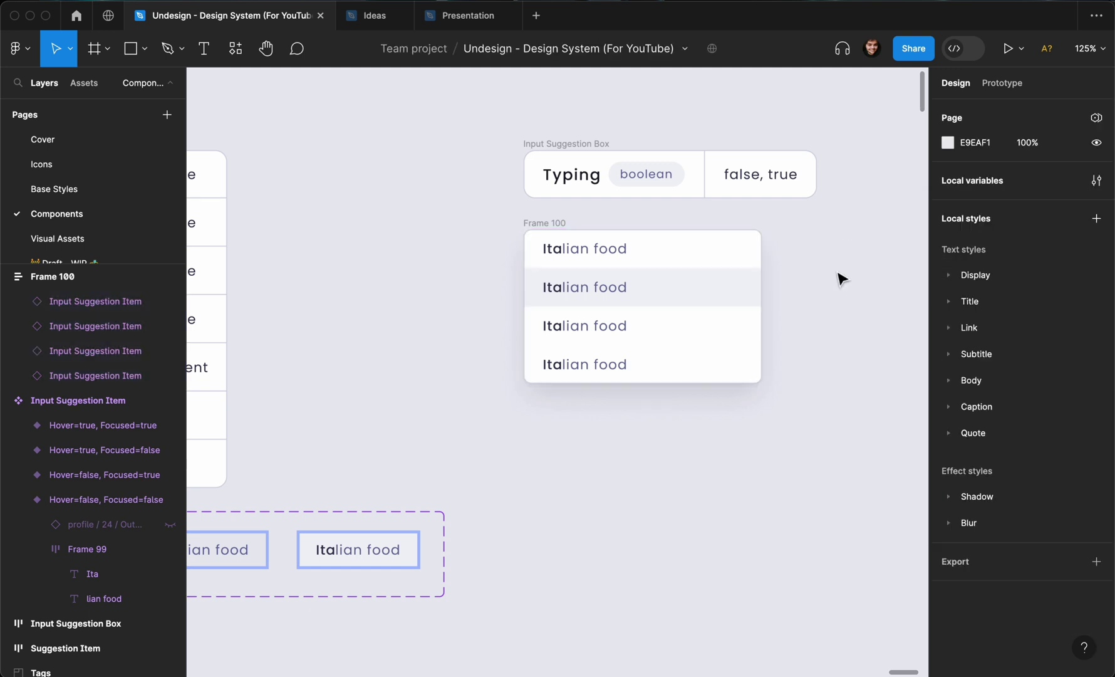
# - Narrow the suggestion frame to about 223 wide
pyautogui.click(550, 224)
pyautogui.moveTo(762, 294); pyautogui.dragTo(739, 292)
pyautogui.click(794, 301)
pyautogui.scroll(1, 794, 301)
pyautogui.scroll(-3, 793, 301)
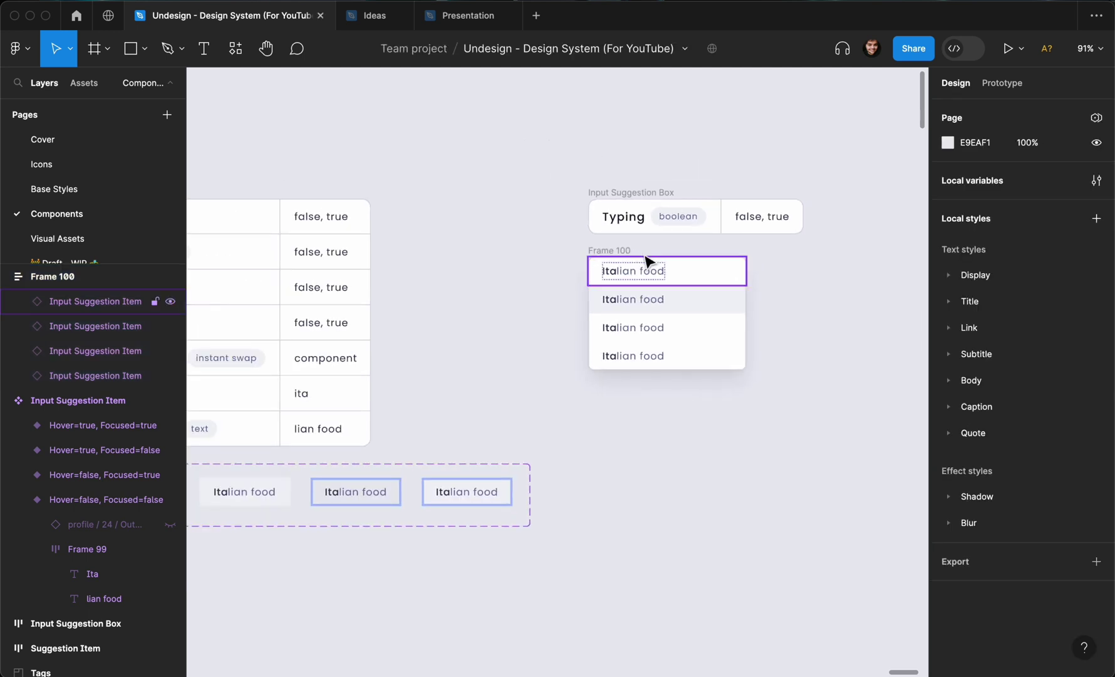
# - Convert the suggestion frame into a component and rename it Input Suggestion Box
pyautogui.click(617, 250)
pyautogui.scroll(1, 642, 286)
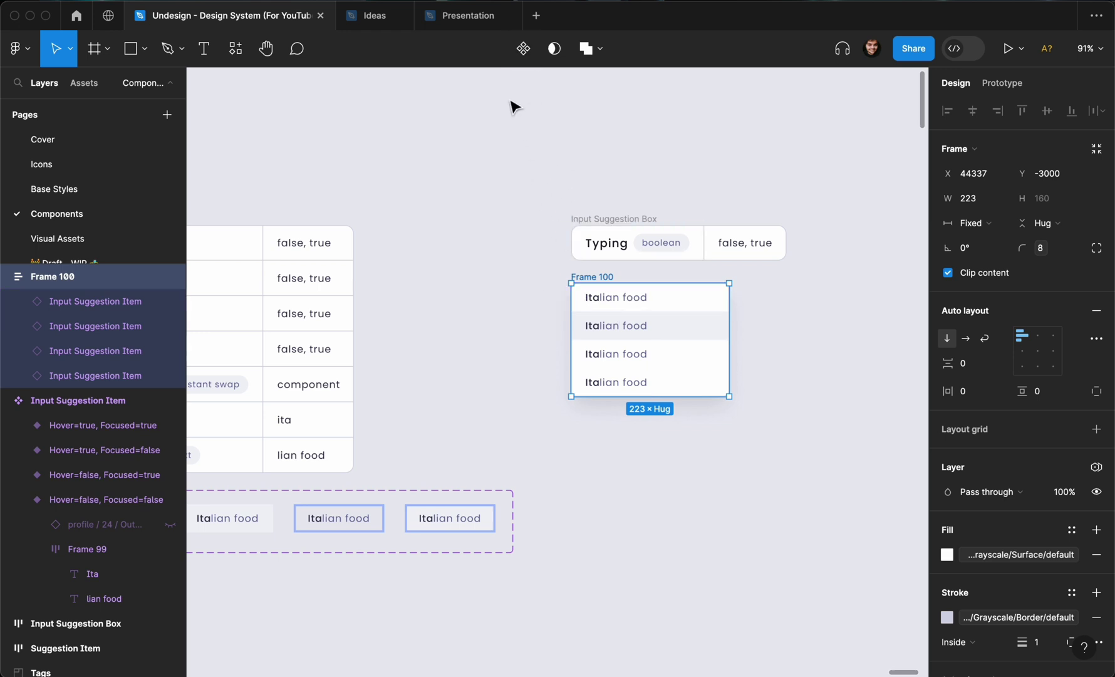
pyautogui.click(524, 53)
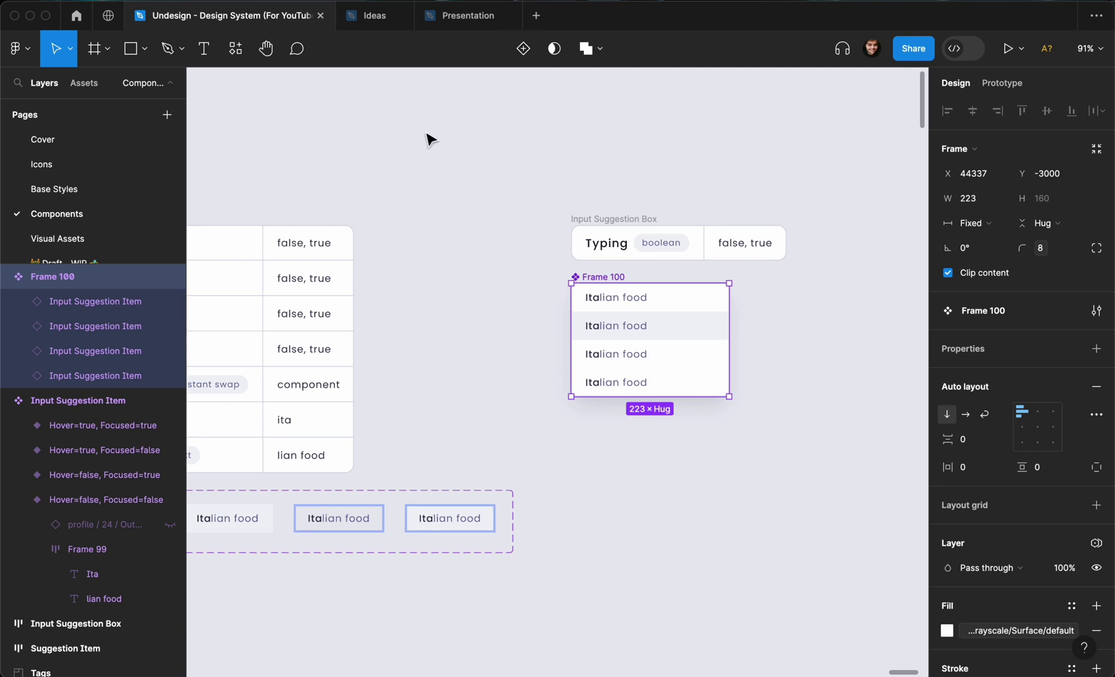
pyautogui.press('super+r')
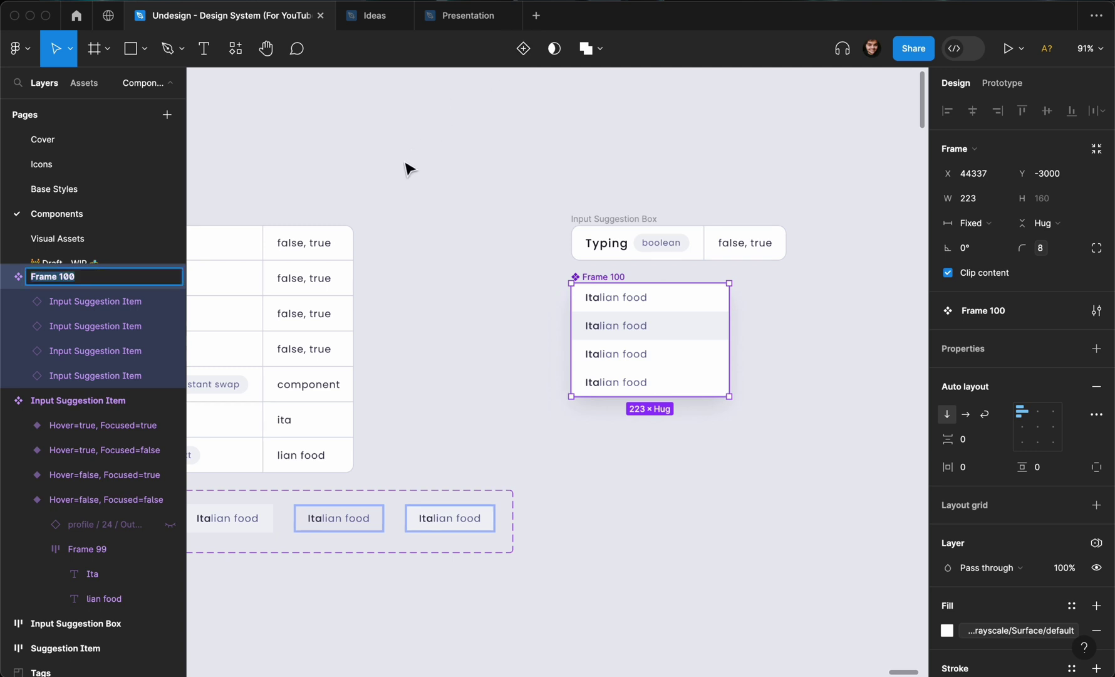
pyautogui.write('Suggestion Box')
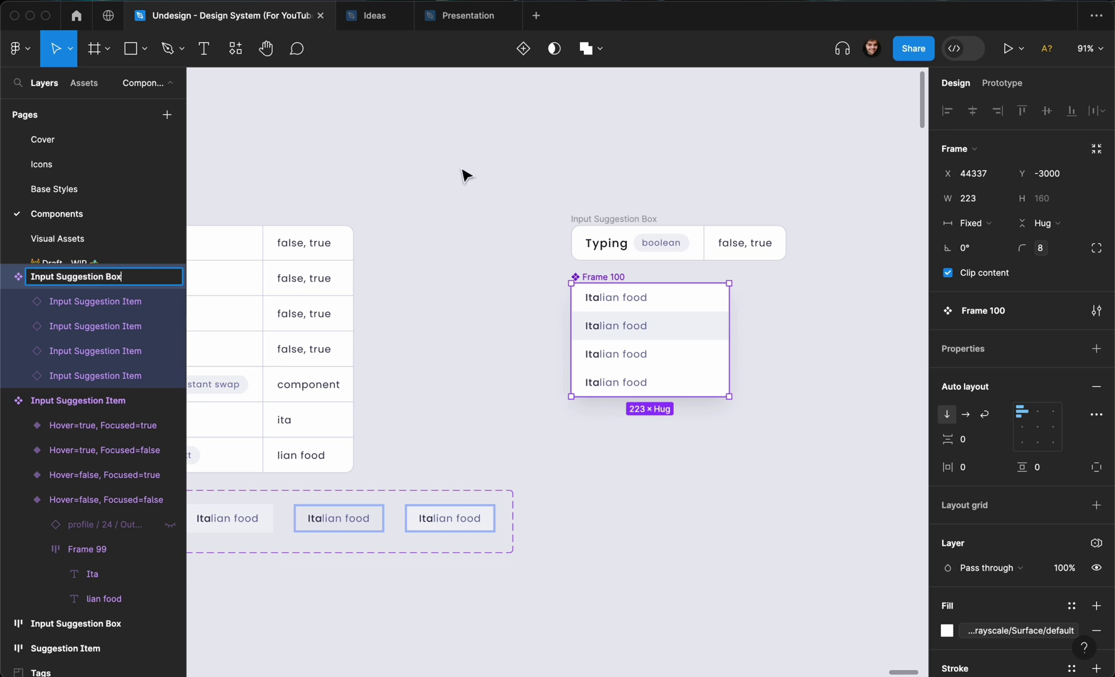
pyautogui.press('Return')
pyautogui.scroll(5, 635, 292)
pyautogui.click(686, 339)
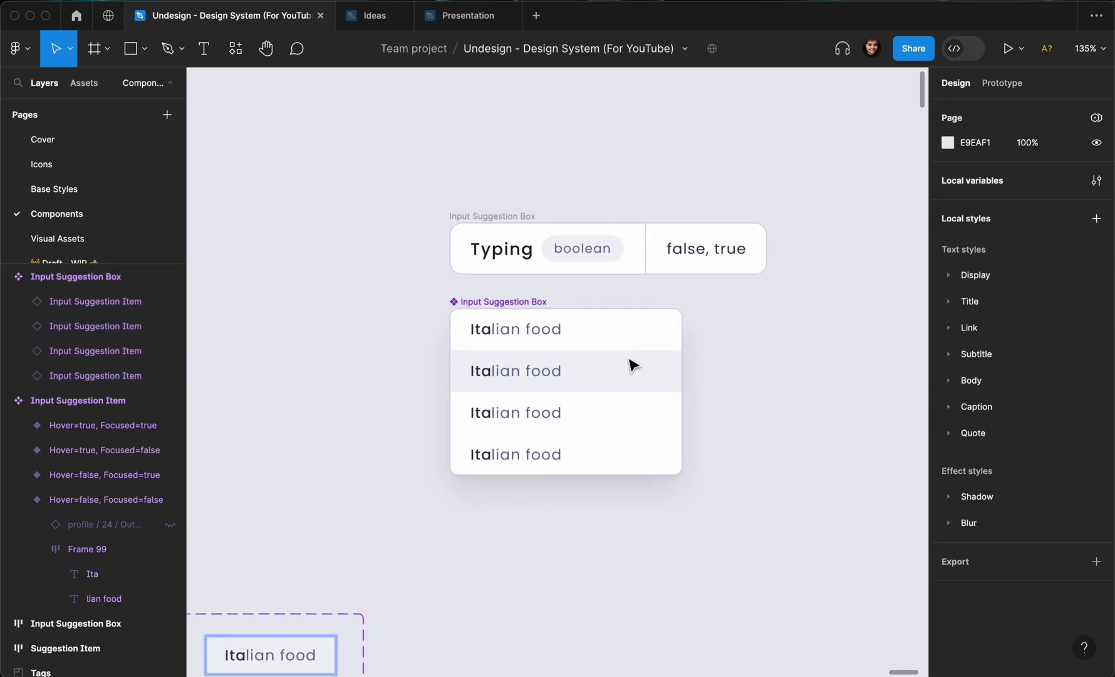
# - Add a variant property to the Input Suggestion Box component and name it Typing
pyautogui.click(530, 303)
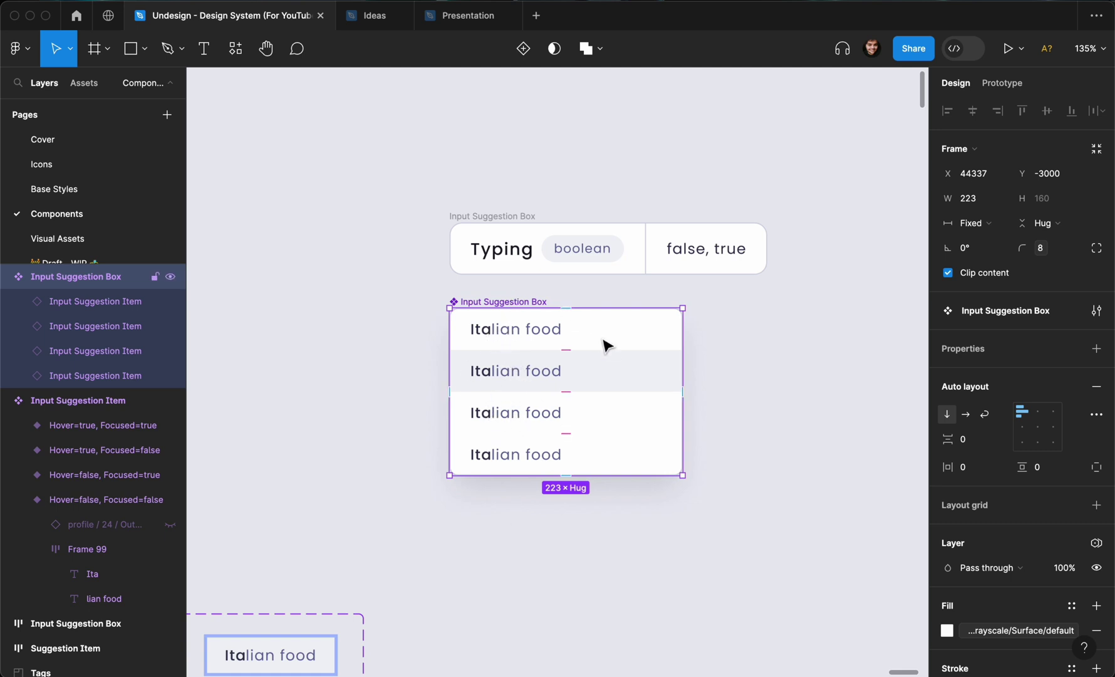
pyautogui.click(1096, 349)
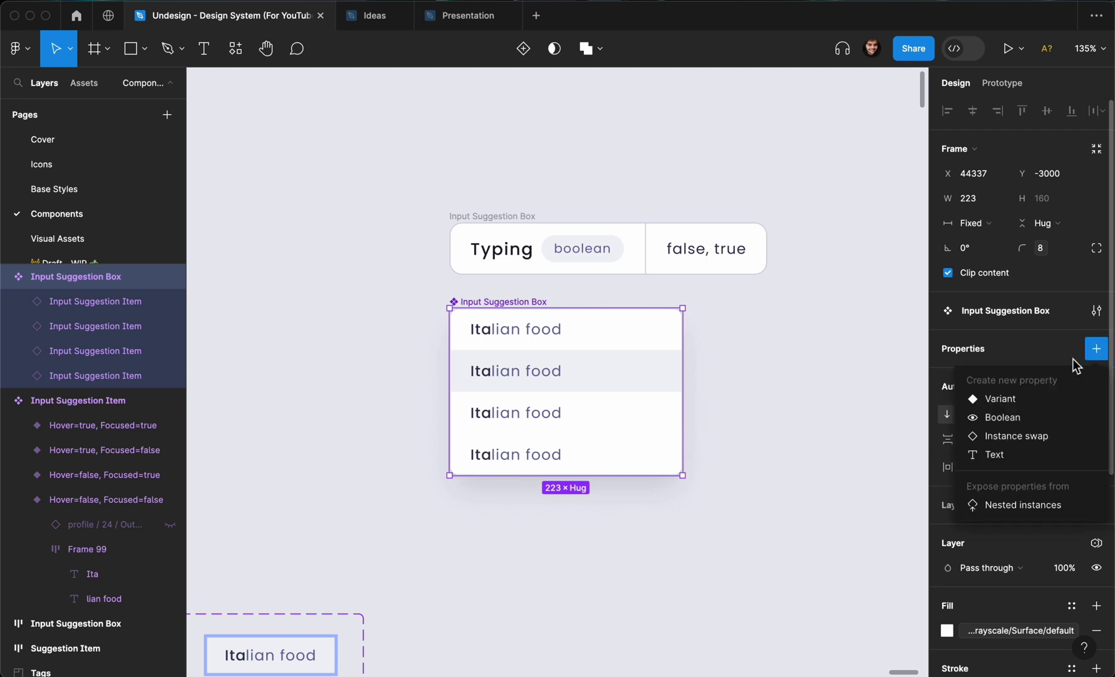
pyautogui.click(1028, 400)
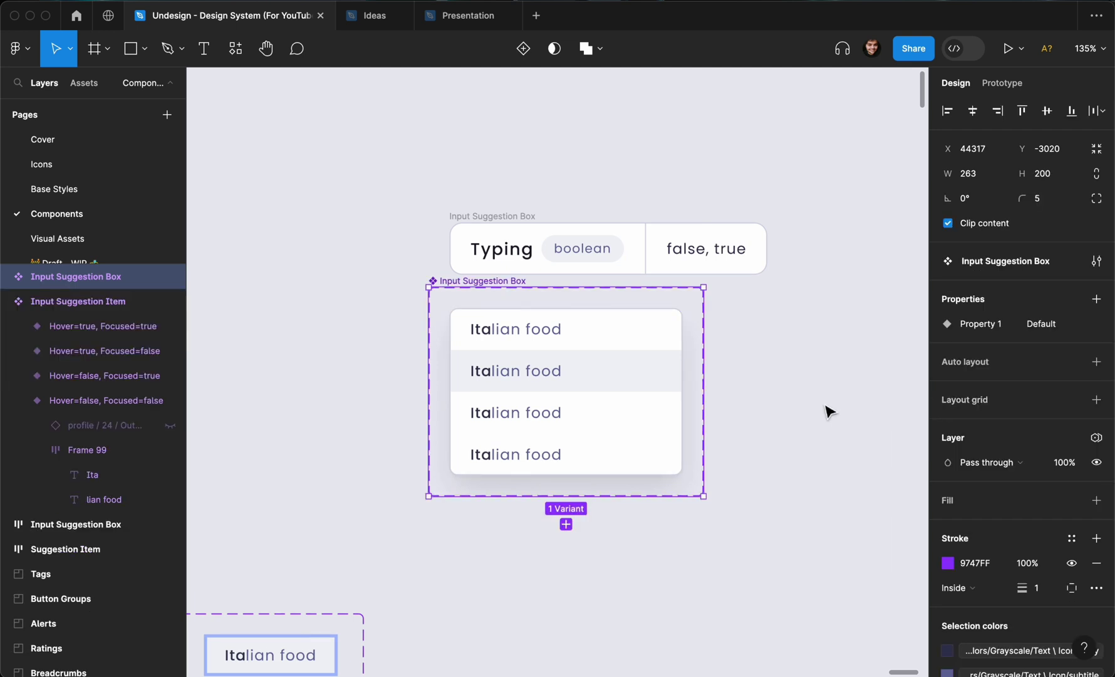
pyautogui.doubleClick(987, 324)
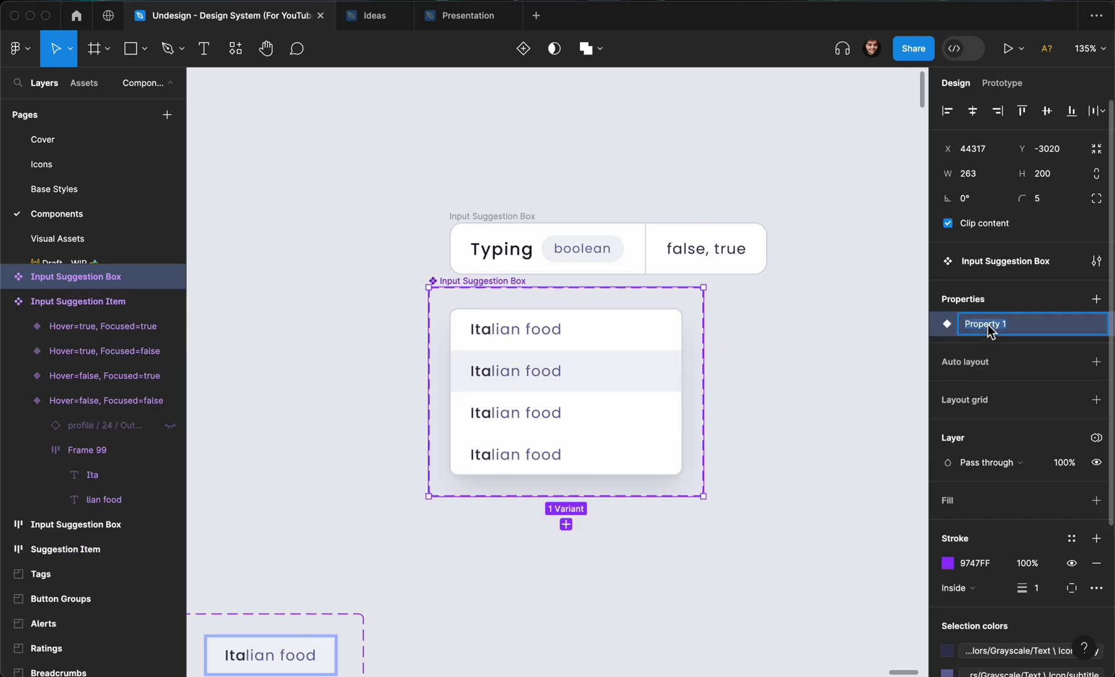
pyautogui.write('Typ')
pyautogui.press('Return')
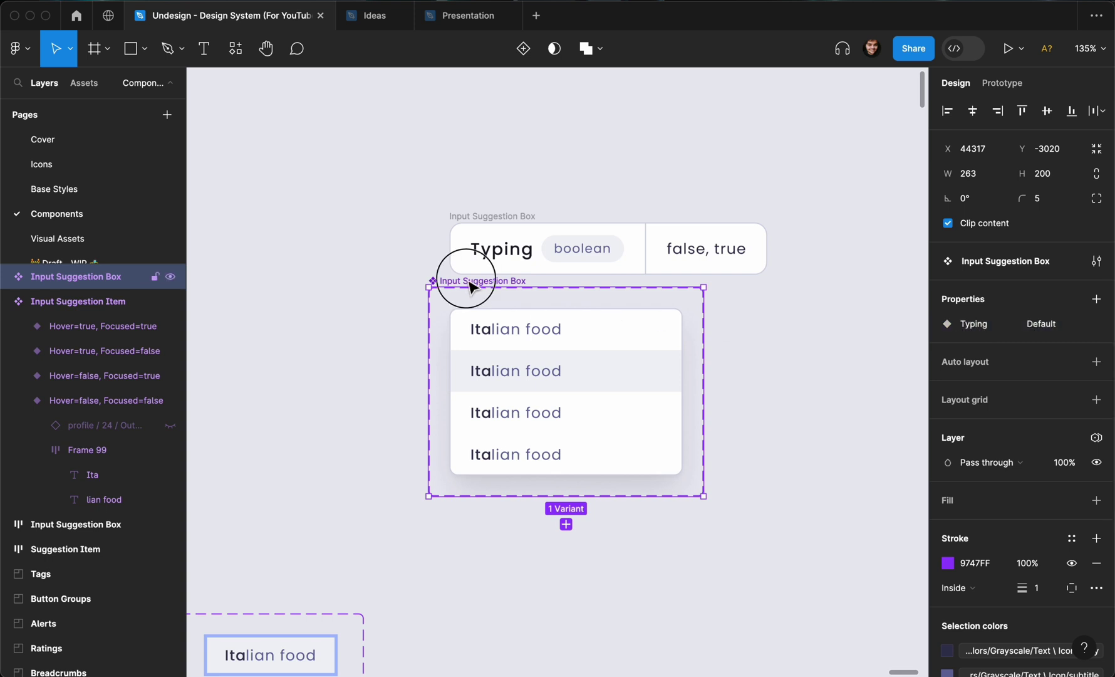
# - Align the Input Suggestion Box component set beneath its property table and enlarge it to about 526 × 235
pyautogui.scroll(-2, 489, 295)
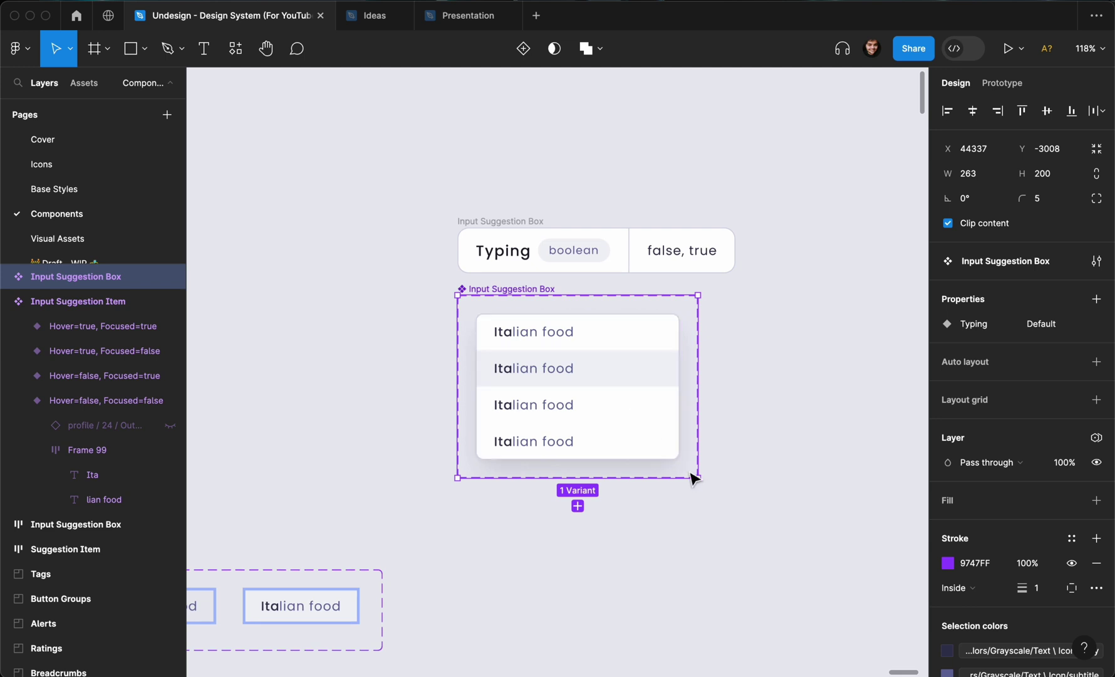
pyautogui.scroll(-3, 695, 476)
pyautogui.moveTo(694, 476); pyautogui.dragTo(713, 501)
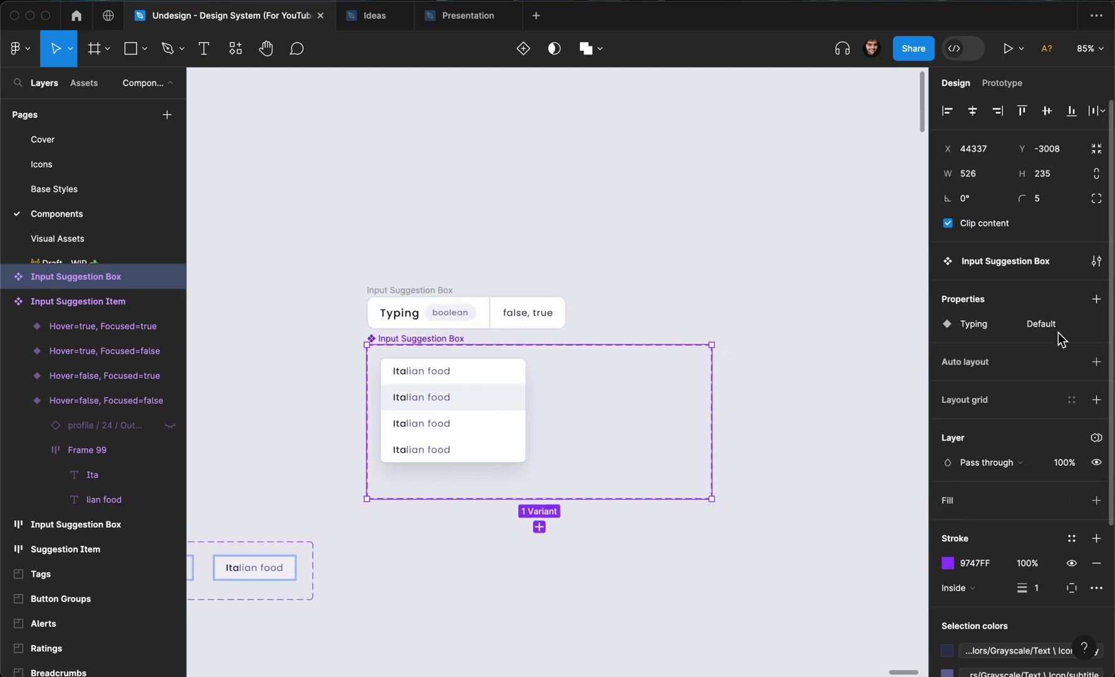
# - Expose the nested instance properties of all four Input Suggestion Items on the Input Suggestion Box component set
pyautogui.click(1096, 299)
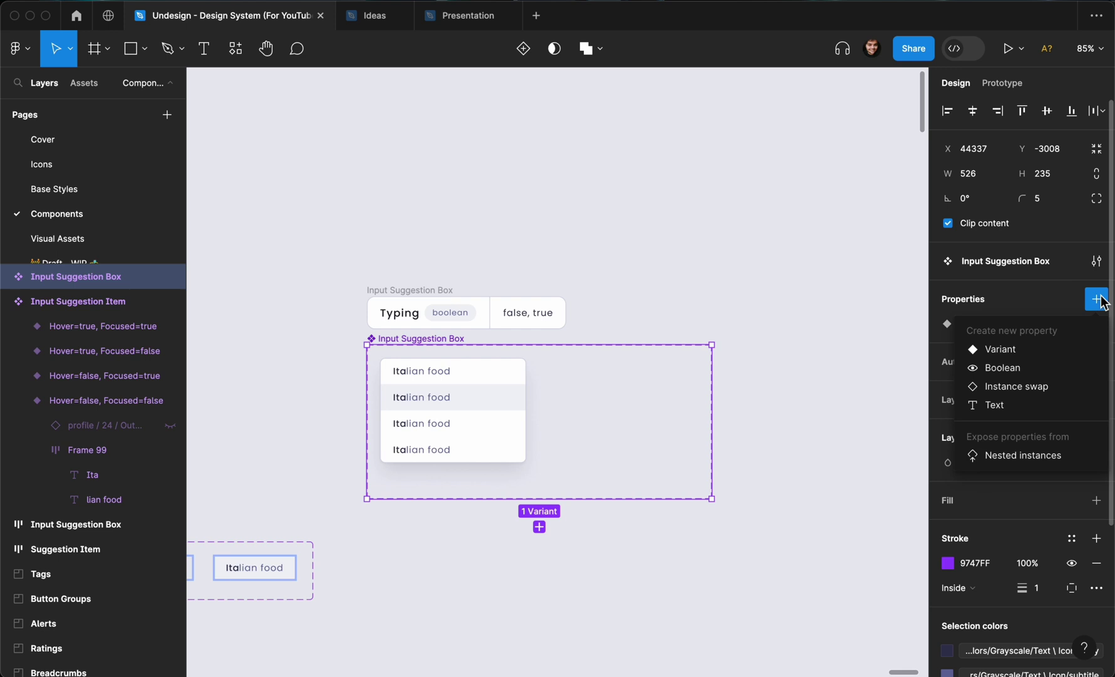
pyautogui.click(1028, 461)
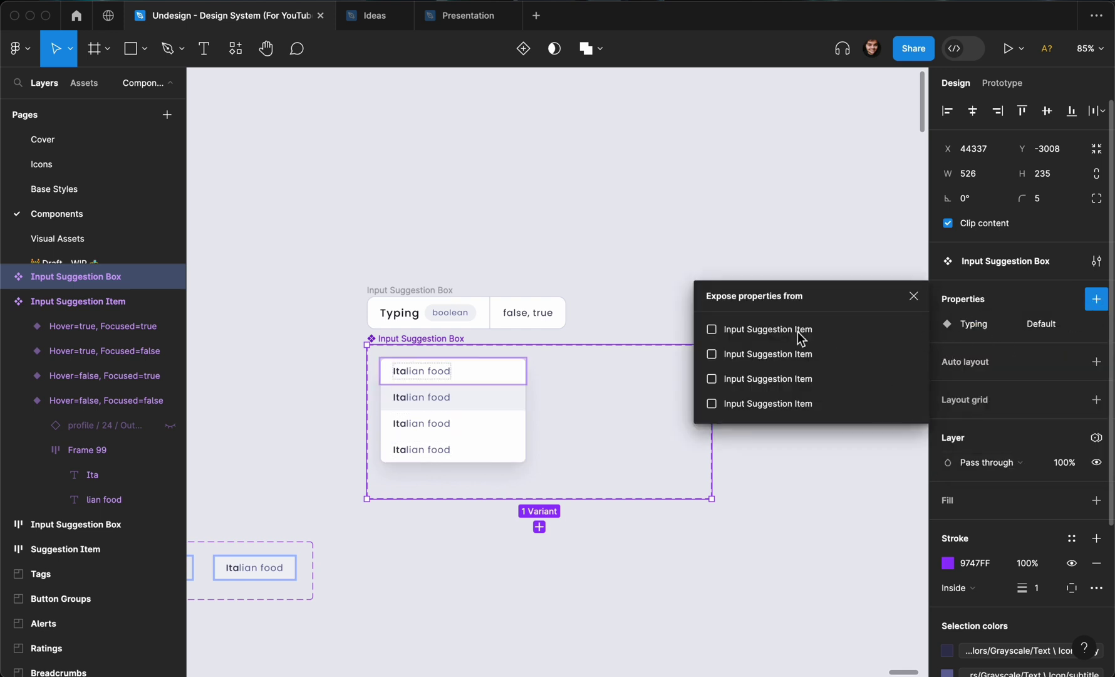
pyautogui.click(711, 329)
pyautogui.click(712, 354)
pyautogui.click(712, 380)
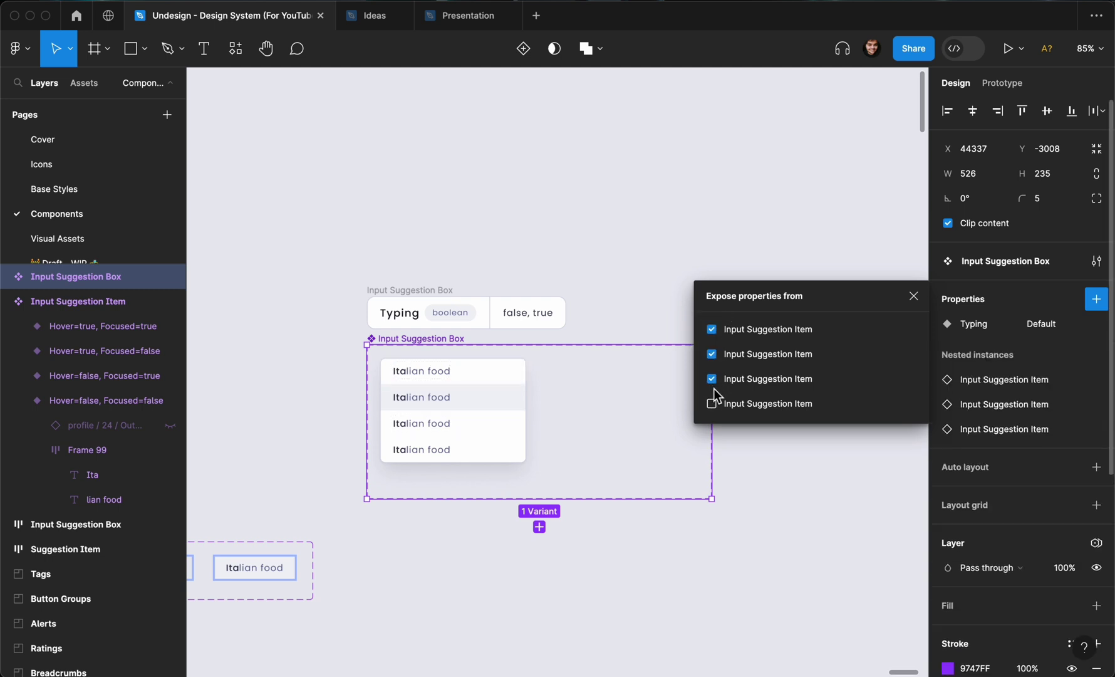
pyautogui.click(711, 404)
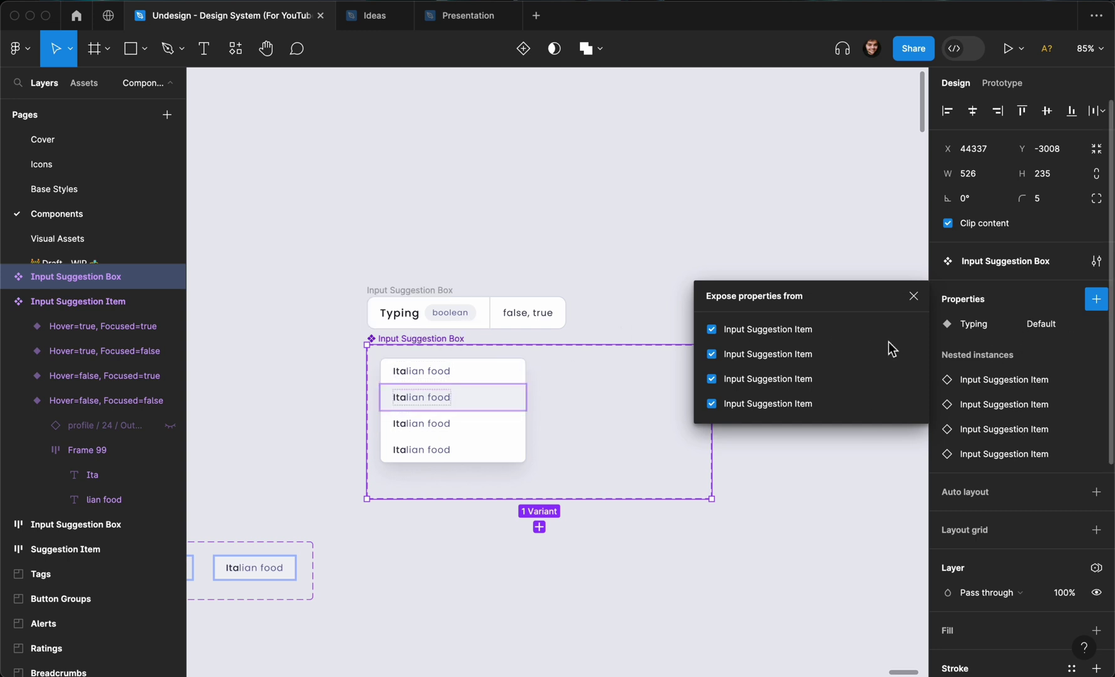
pyautogui.click(916, 296)
pyautogui.click(508, 383)
pyautogui.click(576, 381)
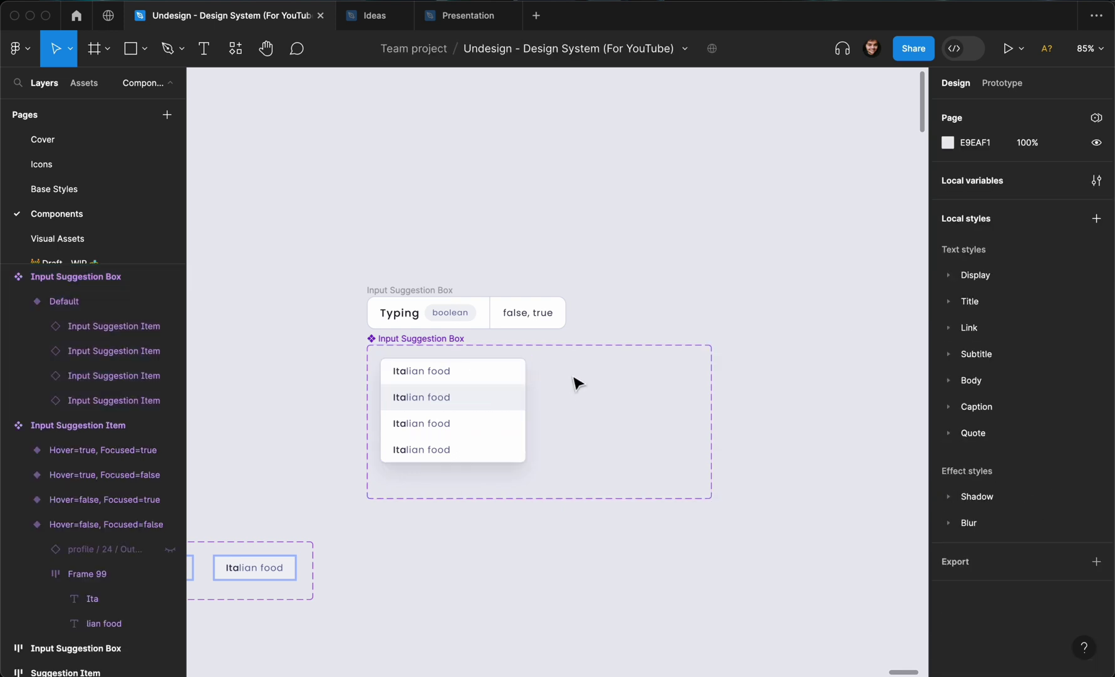
# - Set the default variant's Typing value to false and duplicate it beside the original as a variant with Typing set to true
pyautogui.click(431, 389)
pyautogui.click(433, 408)
pyautogui.click(1029, 400)
pyautogui.press('Return')
pyautogui.moveTo(476, 396); pyautogui.dragTo(628, 397)
pyautogui.write('true')
pyautogui.press('Return')
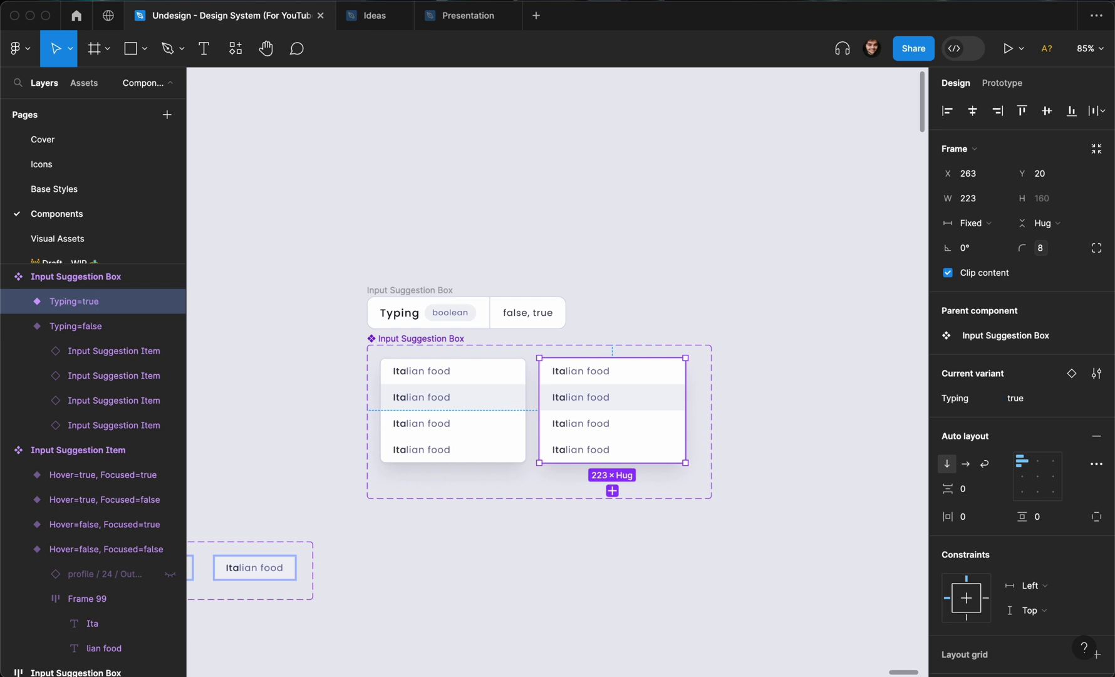
# - Turn off Typing for all four suggestion items inside the Typing=false variant
pyautogui.click(443, 412)
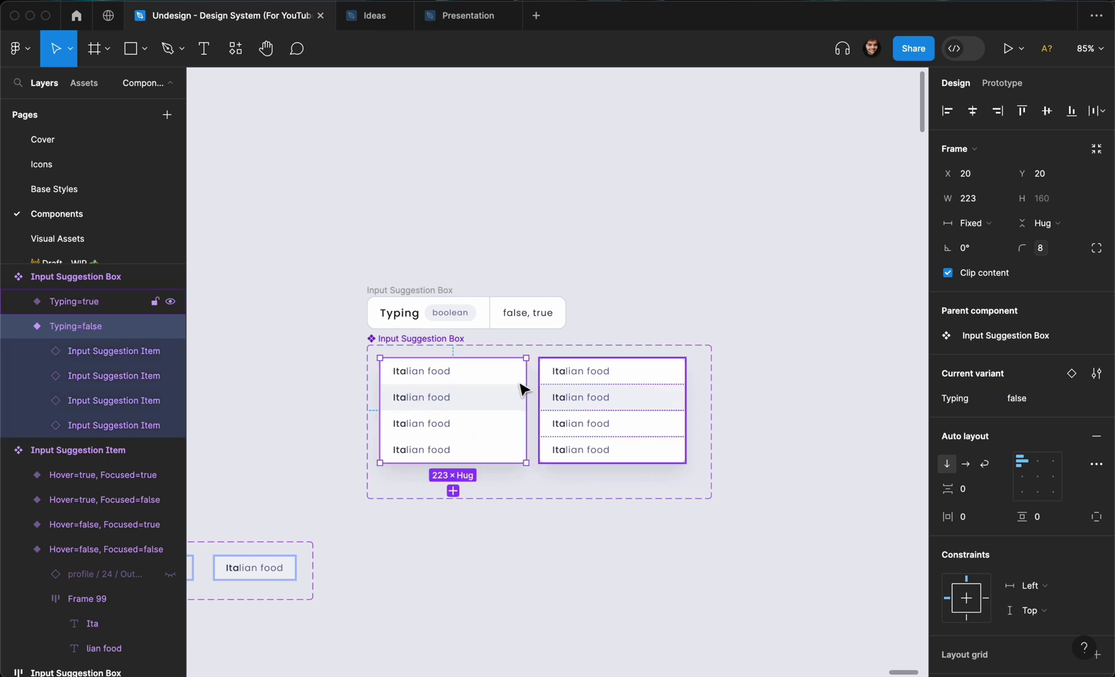
pyautogui.press('Return')
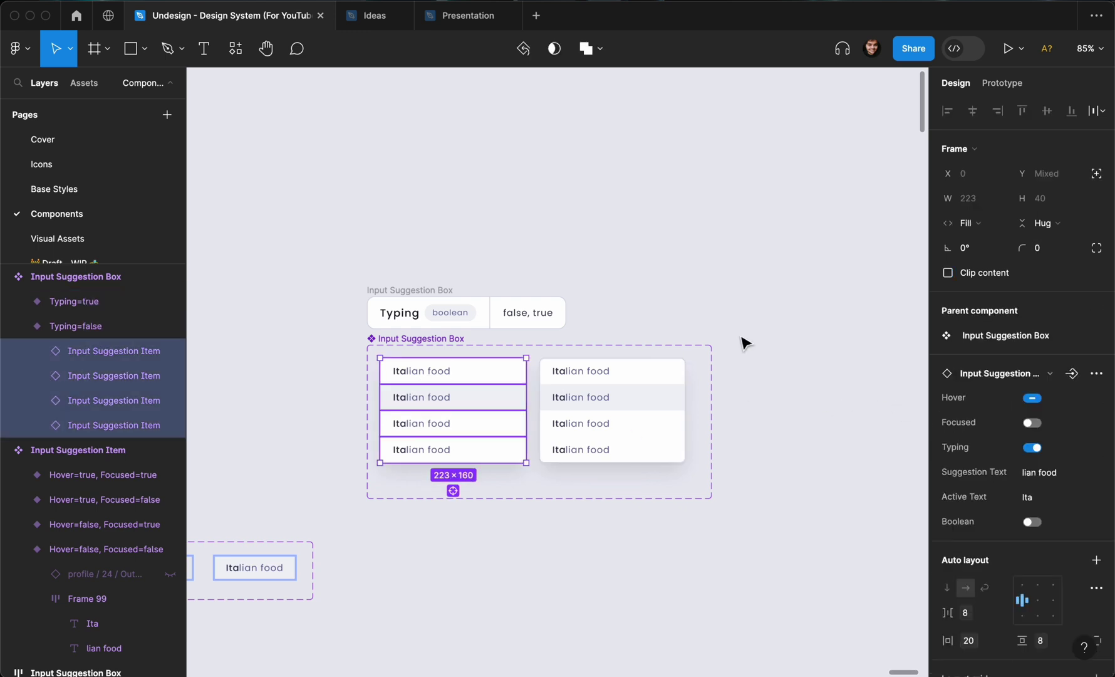
pyautogui.click(1032, 448)
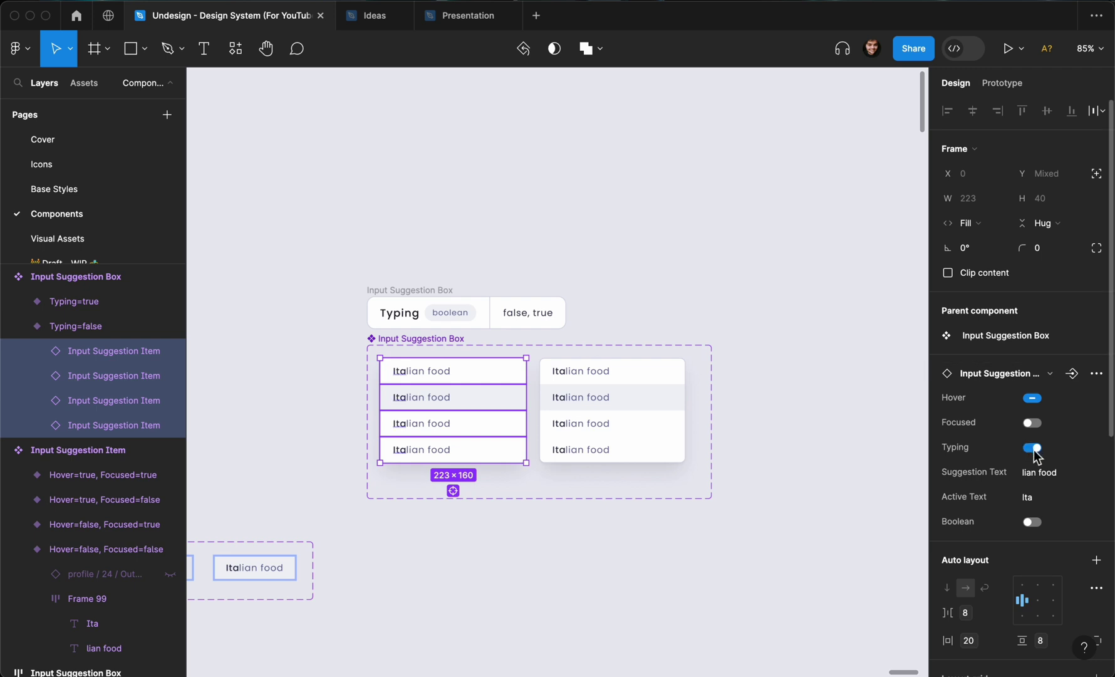
pyautogui.click(1033, 449)
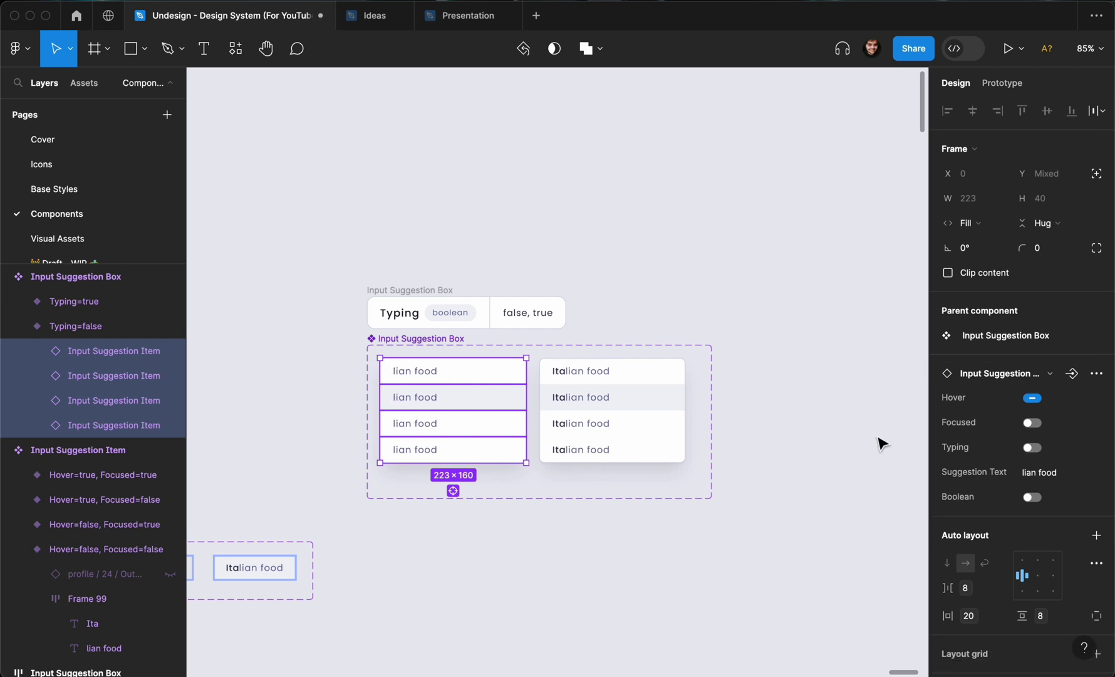
# - Set the Suggestion Text of the four items in the Typing=false variant to "Italian food"
pyautogui.click(1043, 474)
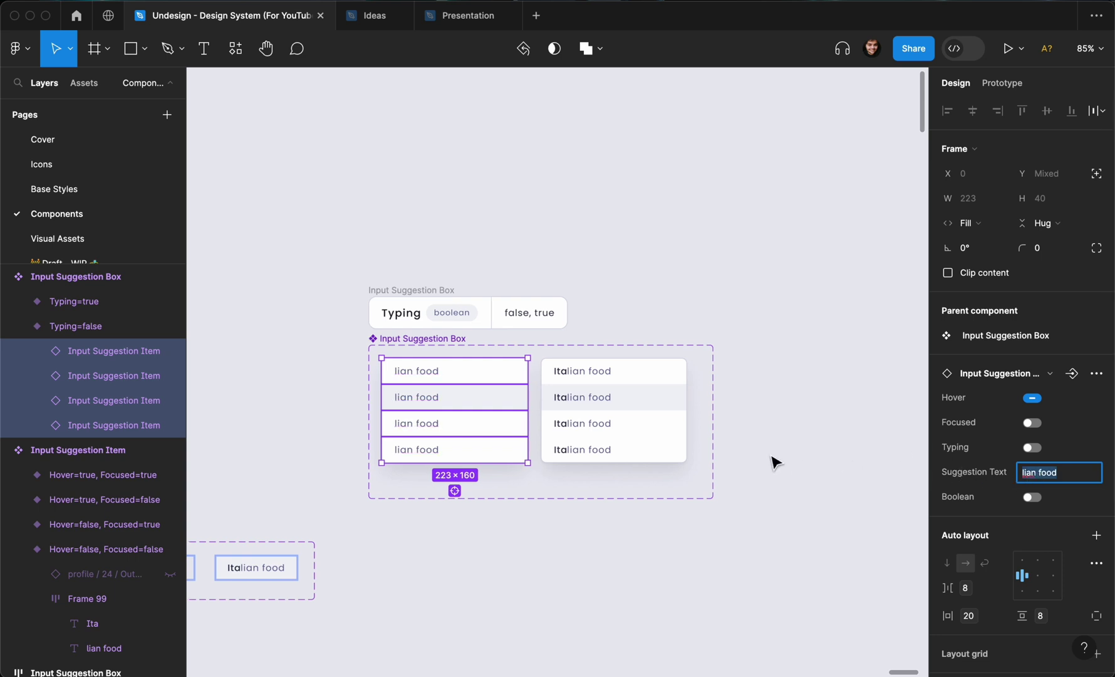
pyautogui.hscroll(-2, 776, 462)
pyautogui.scroll(3, 776, 462)
pyautogui.write('Ita')
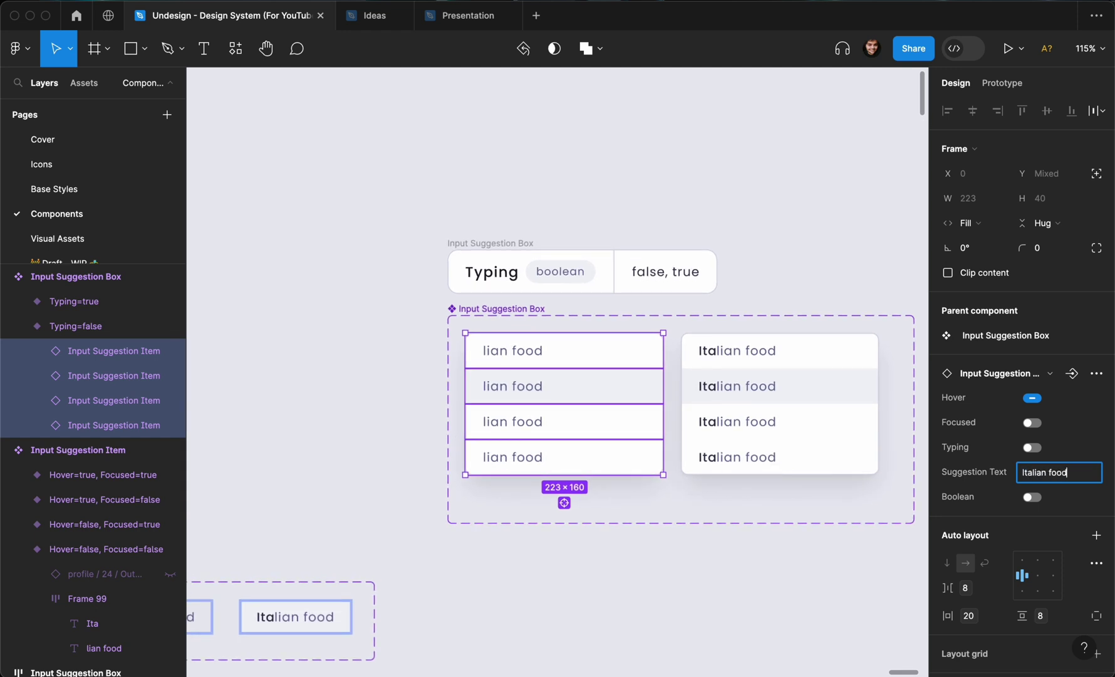
pyautogui.click(498, 617)
pyautogui.scroll(-3, 498, 617)
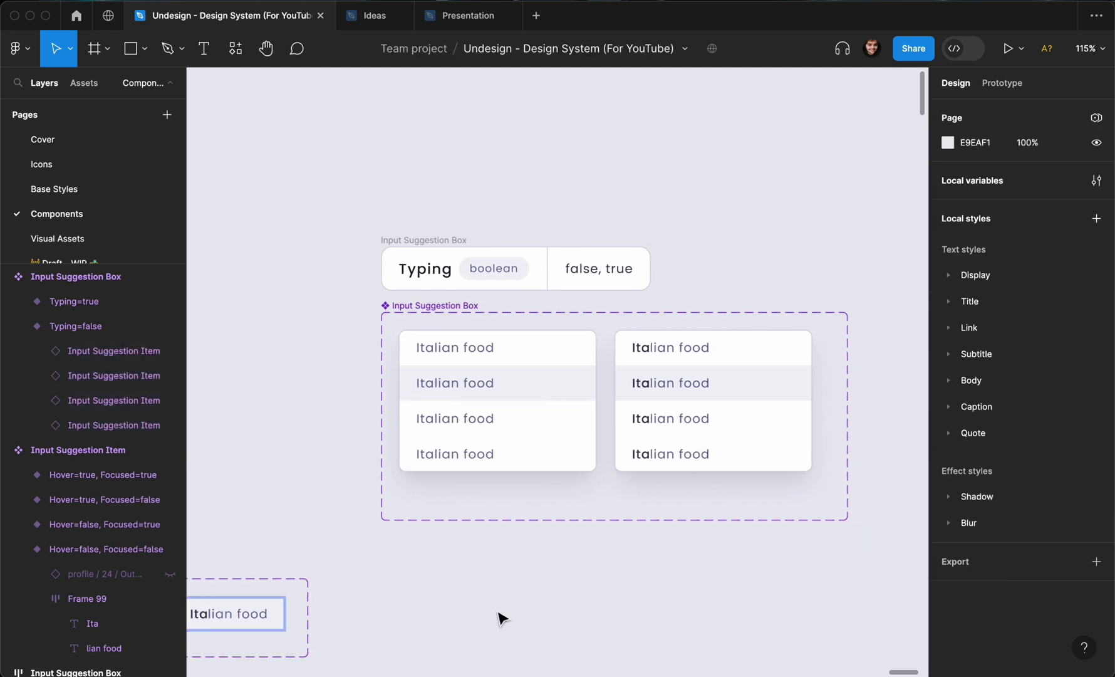
pyautogui.doubleClick(488, 461)
pyautogui.click(518, 433)
pyautogui.click(523, 418)
pyautogui.click(523, 447)
pyautogui.click(589, 451)
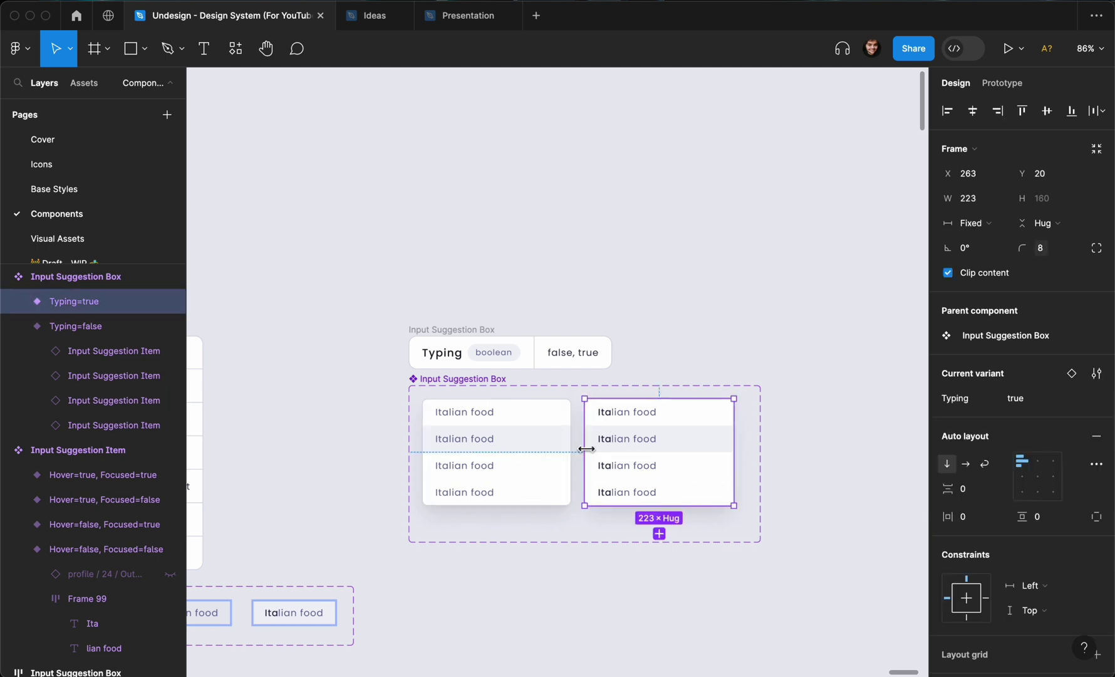
# - Shrink the Input Suggestion Box component set to about 510 × 218
pyautogui.click(505, 391)
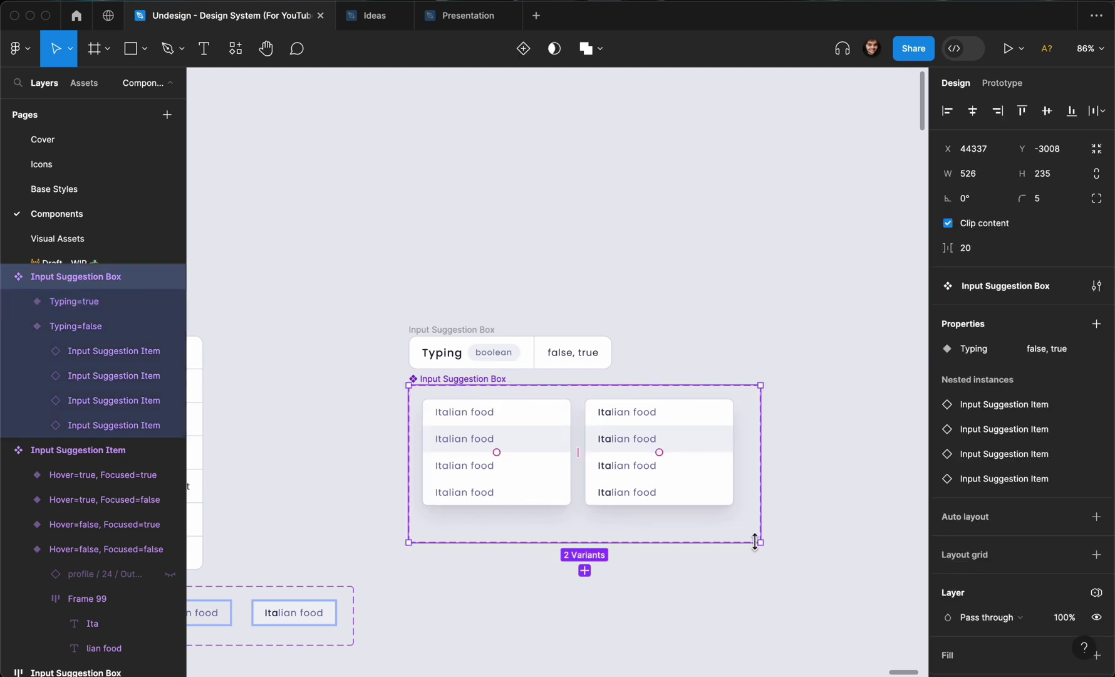
pyautogui.moveTo(760, 545); pyautogui.dragTo(754, 535)
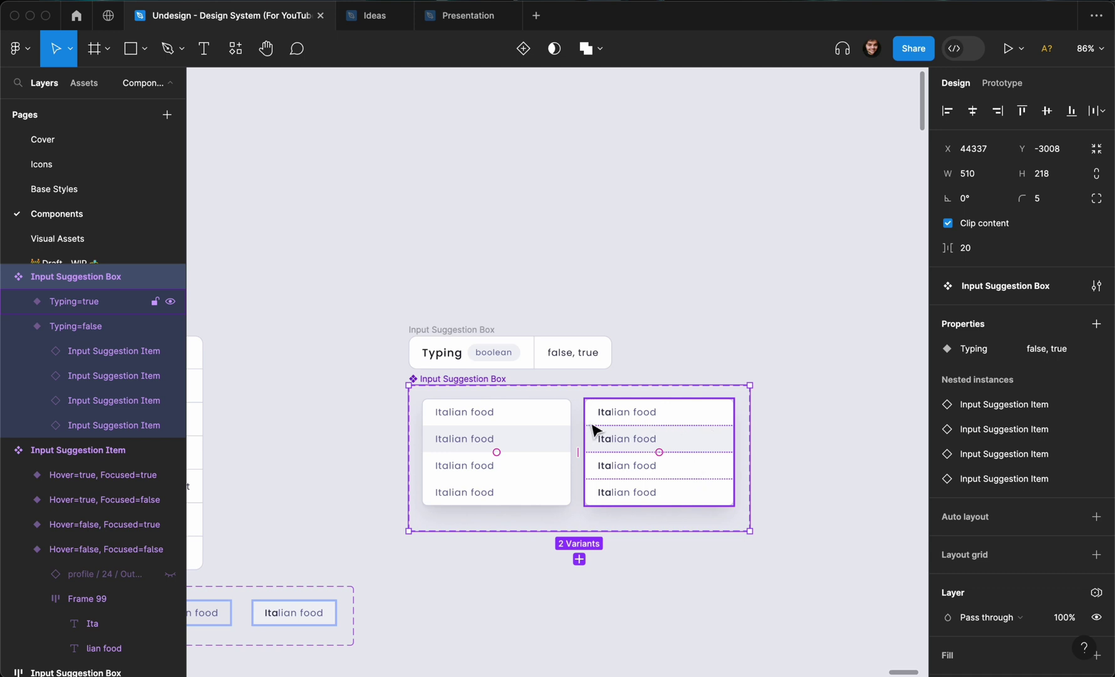
pyautogui.click(857, 264)
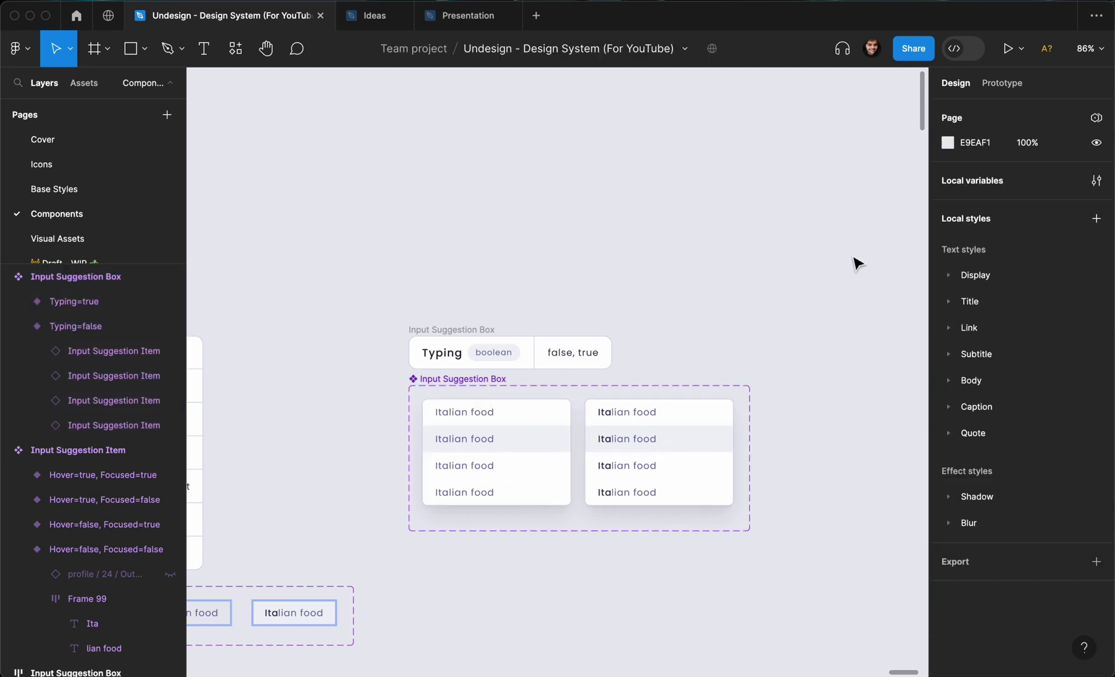
# - Try the Dark Mode tokens on the Input Suggestion Box component set and undo the change
pyautogui.click(507, 384)
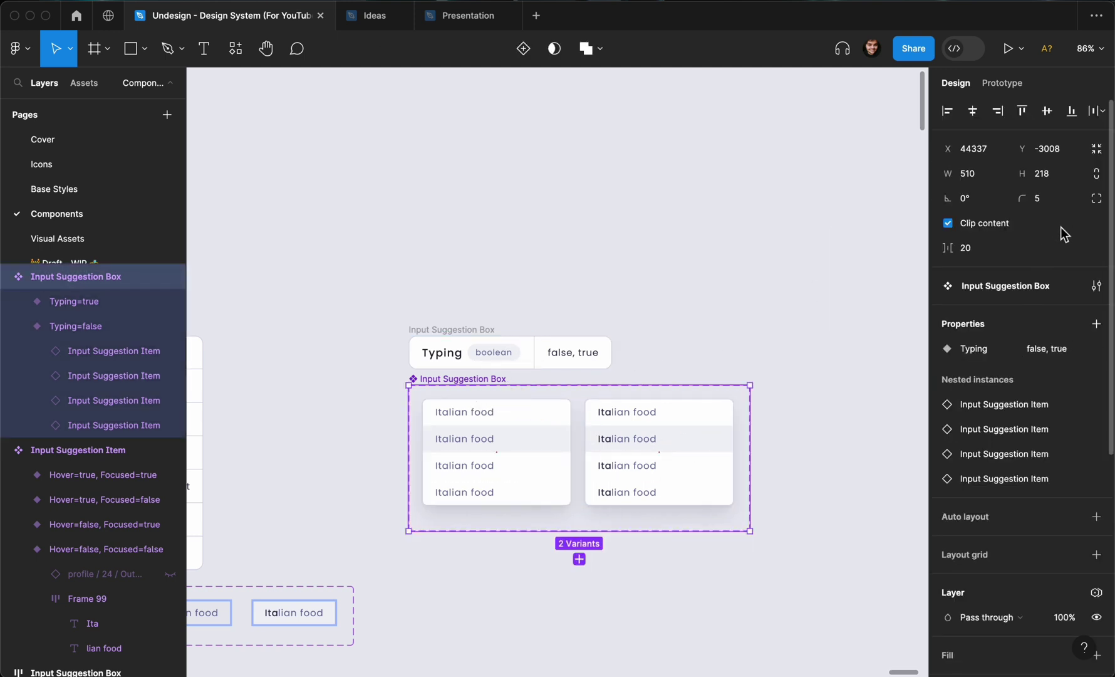
pyautogui.click(1094, 594)
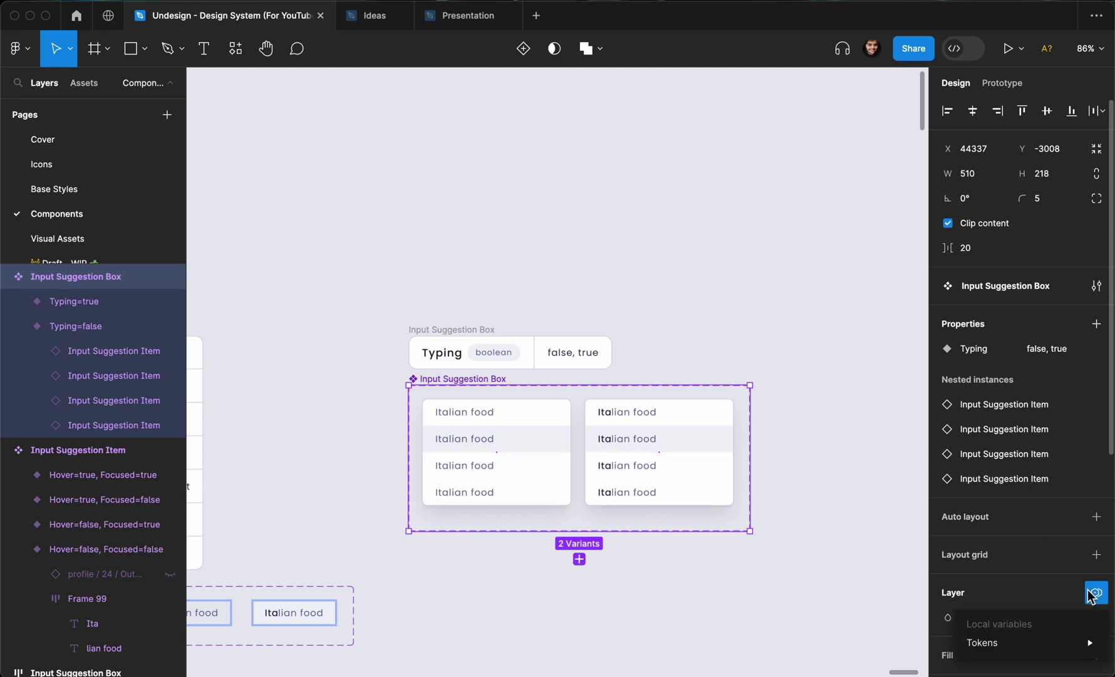
pyautogui.moveTo(1021, 638)
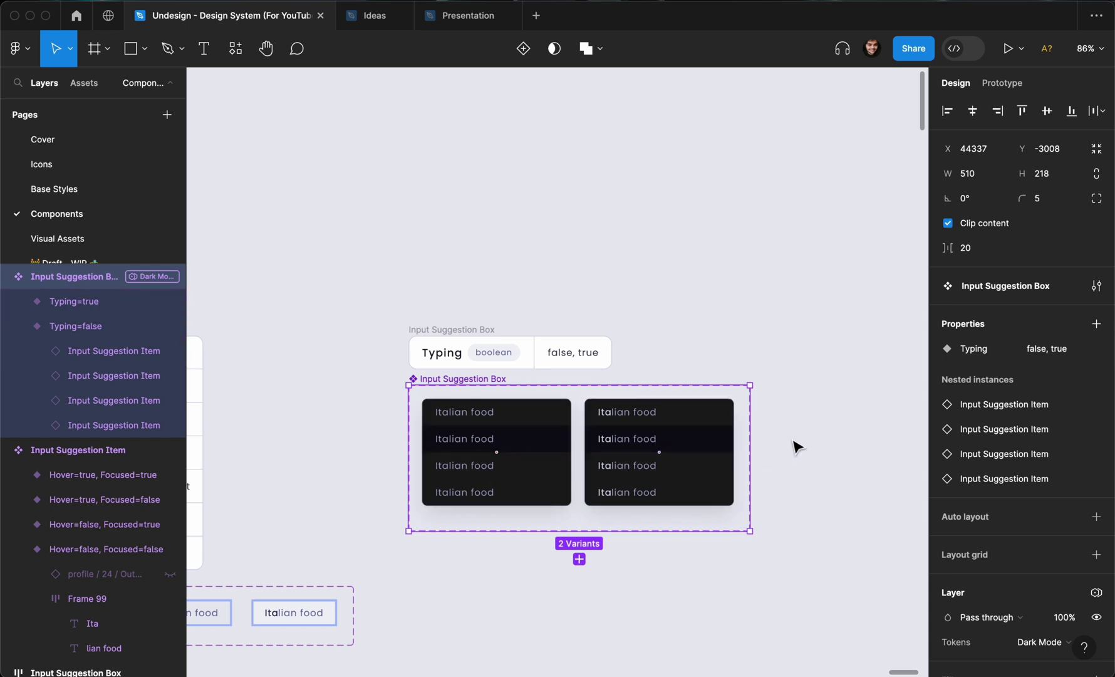
pyautogui.press('super+z')
pyautogui.scroll(1, 809, 445)
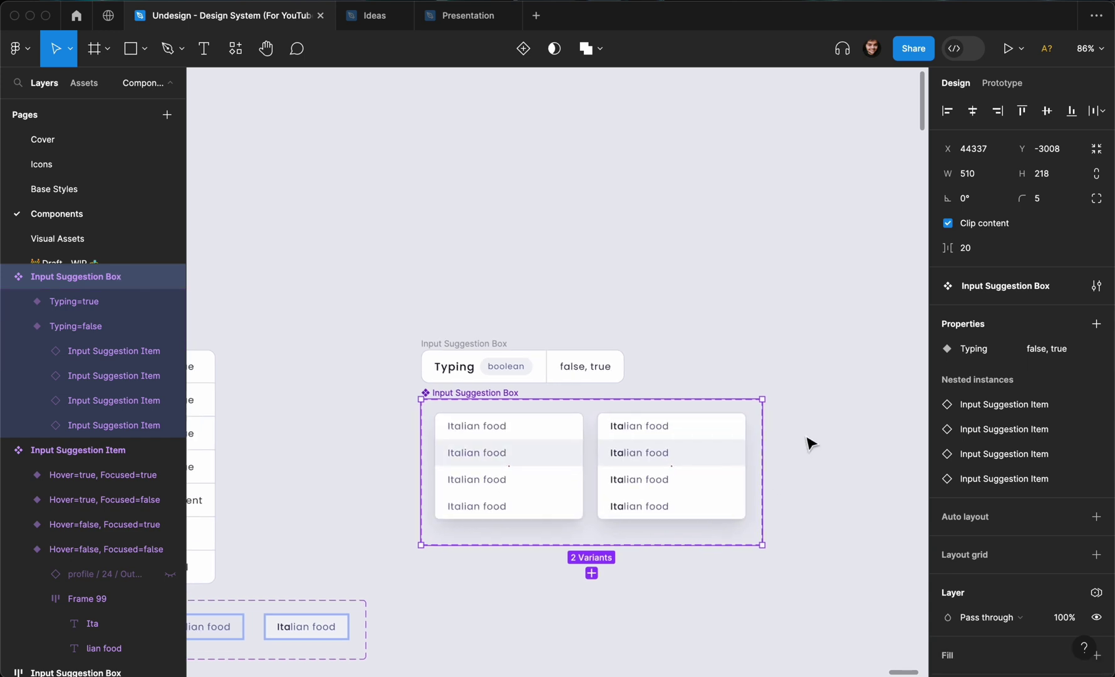
pyautogui.scroll(1, 810, 444)
pyautogui.hscroll(-1, 809, 443)
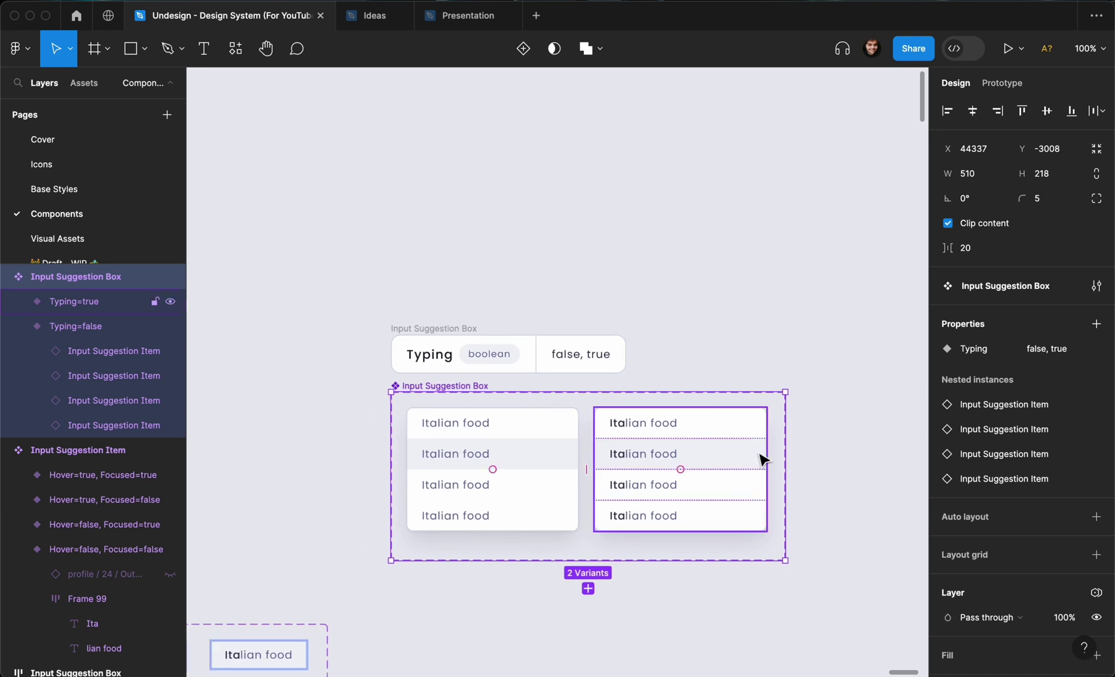
pyautogui.scroll(-2, 762, 458)
pyautogui.hscroll(2, 762, 460)
pyautogui.scroll(-1, 762, 405)
pyautogui.scroll(1, 764, 406)
pyautogui.scroll(1, 763, 405)
pyautogui.scroll(2, 762, 402)
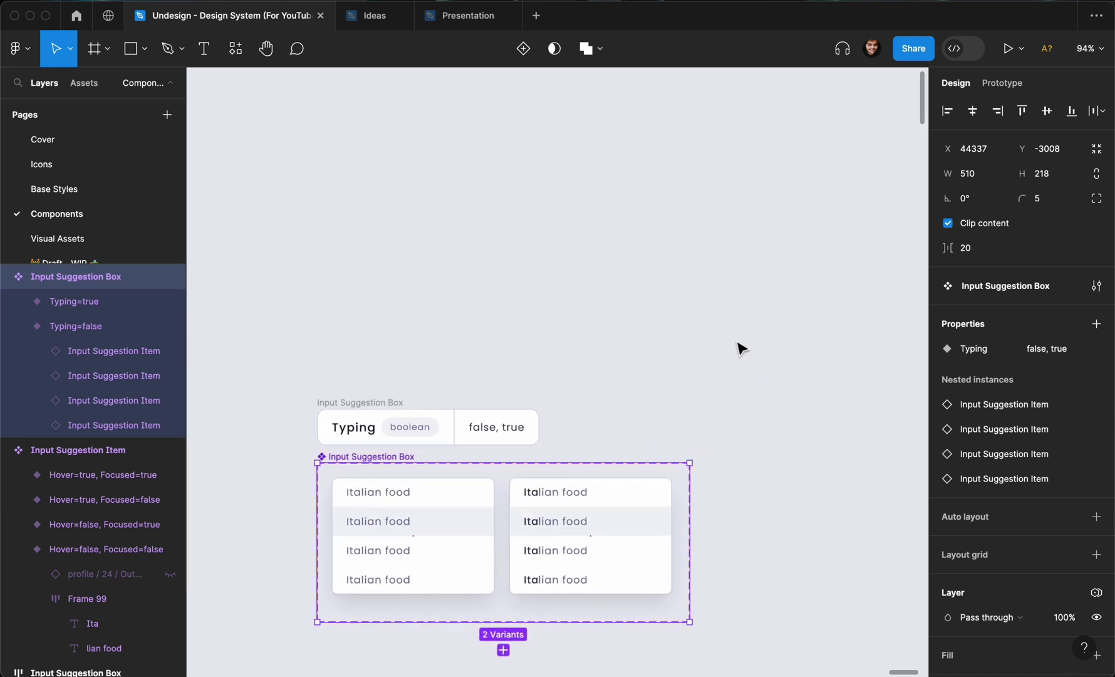
# - Place an Input Suggestion Box instance from the component library on the empty canvas above the component set
pyautogui.scroll(1, 741, 348)
pyautogui.scroll(3, 740, 346)
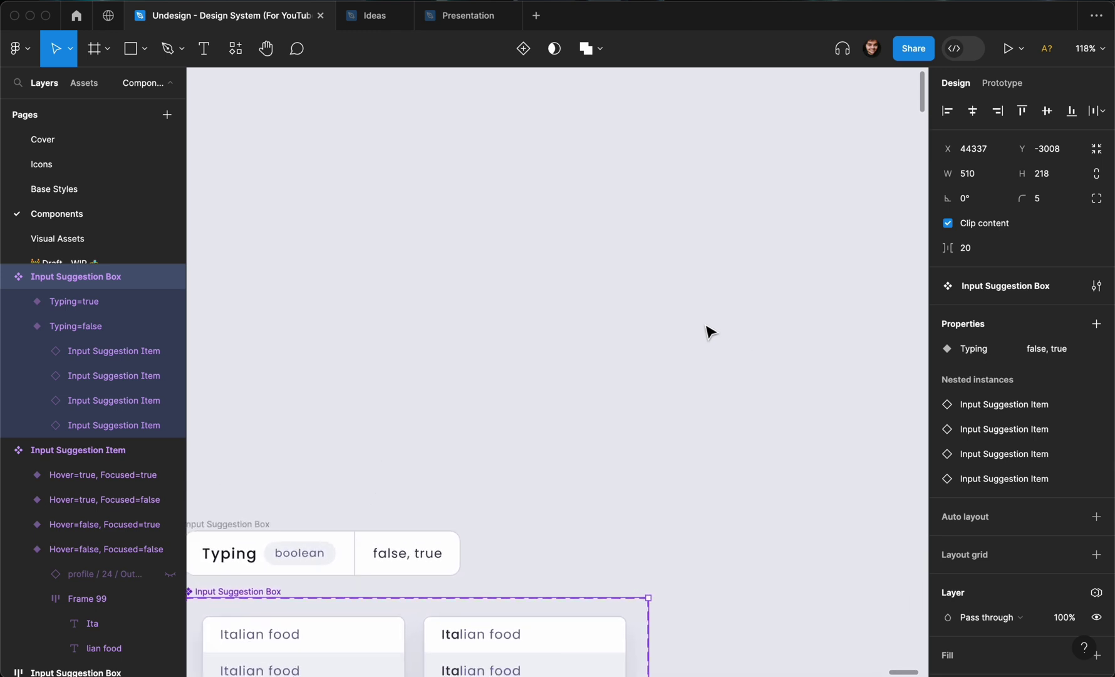
pyautogui.click(675, 336)
pyautogui.hotkey('shift', 'i')
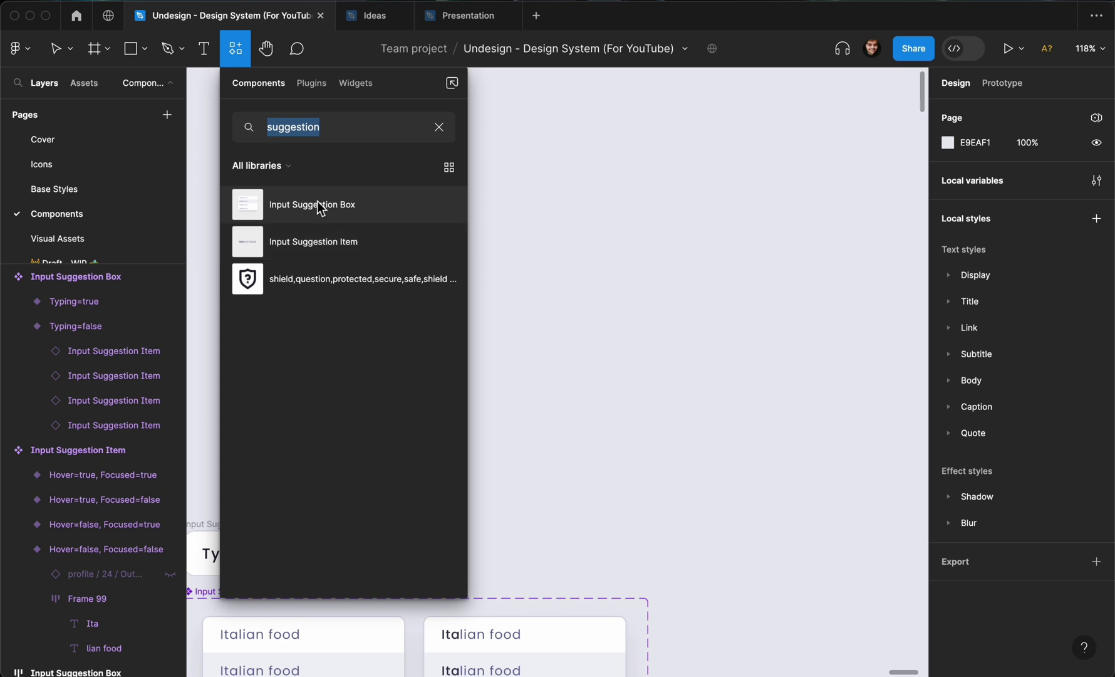
pyautogui.moveTo(297, 208); pyautogui.dragTo(729, 262)
pyautogui.scroll(3, 729, 262)
pyautogui.scroll(-5, 754, 339)
pyautogui.click(774, 423)
pyautogui.hscroll(5, 773, 423)
pyautogui.scroll(2, 774, 423)
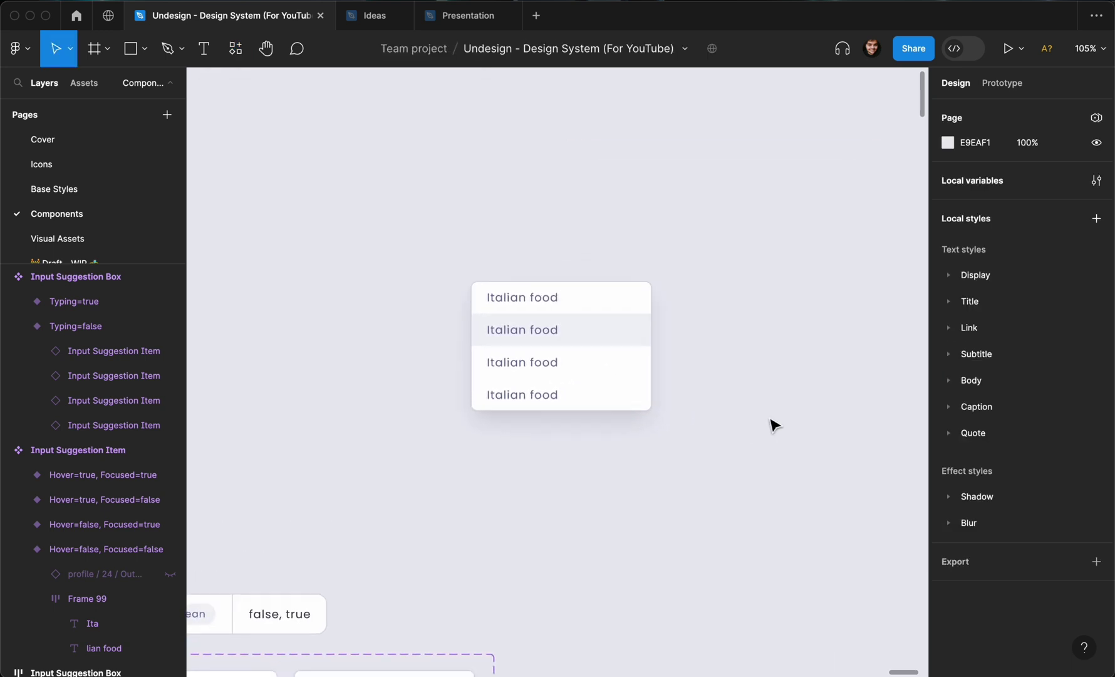
# - Examine the placed instance's exposed item properties, fill, stroke and shadow settings
pyautogui.scroll(1, 586, 378)
pyautogui.hscroll(1, 585, 378)
pyautogui.click(580, 428)
pyautogui.moveTo(580, 428); pyautogui.dragTo(639, 256)
pyautogui.scroll(2, 630, 277)
pyautogui.scroll(3, 634, 276)
pyautogui.click(589, 290)
pyautogui.scroll(2, 639, 253)
pyautogui.hscroll(2, 640, 254)
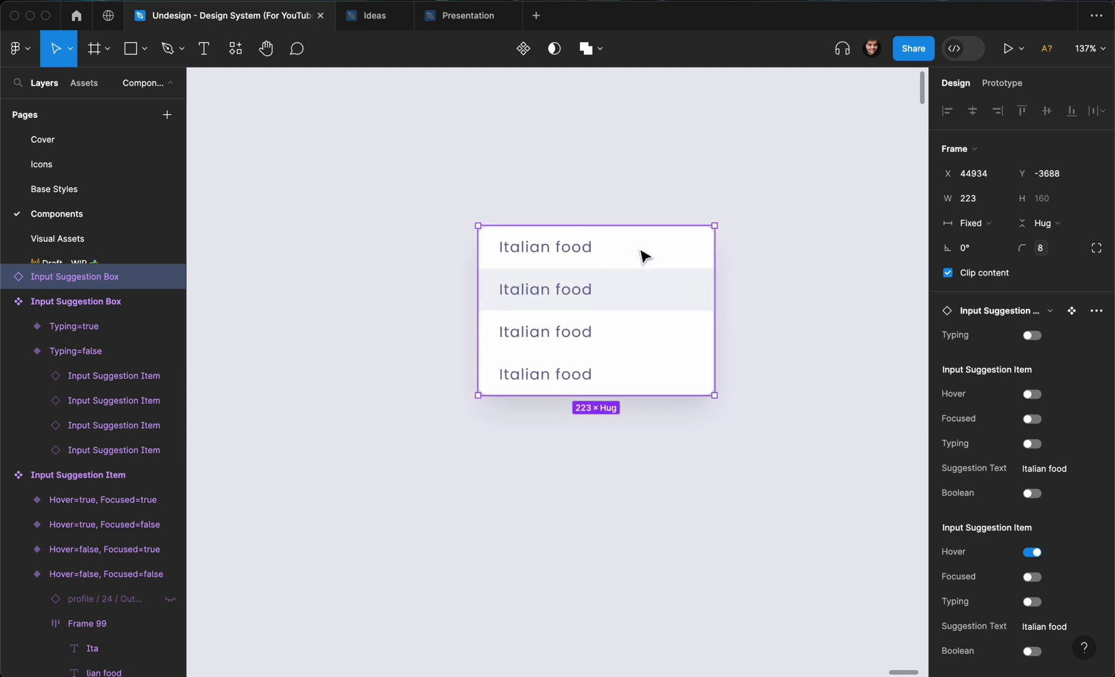
pyautogui.scroll(-2, 642, 253)
pyautogui.click(595, 461)
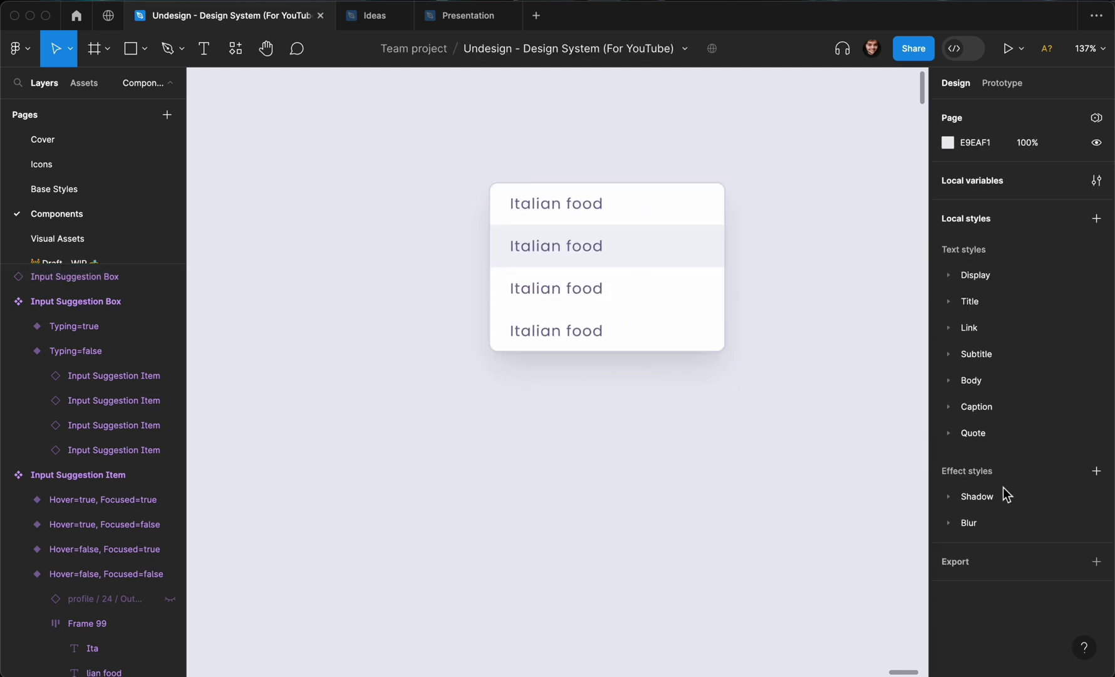
pyautogui.click(668, 261)
pyautogui.scroll(-10, 1015, 426)
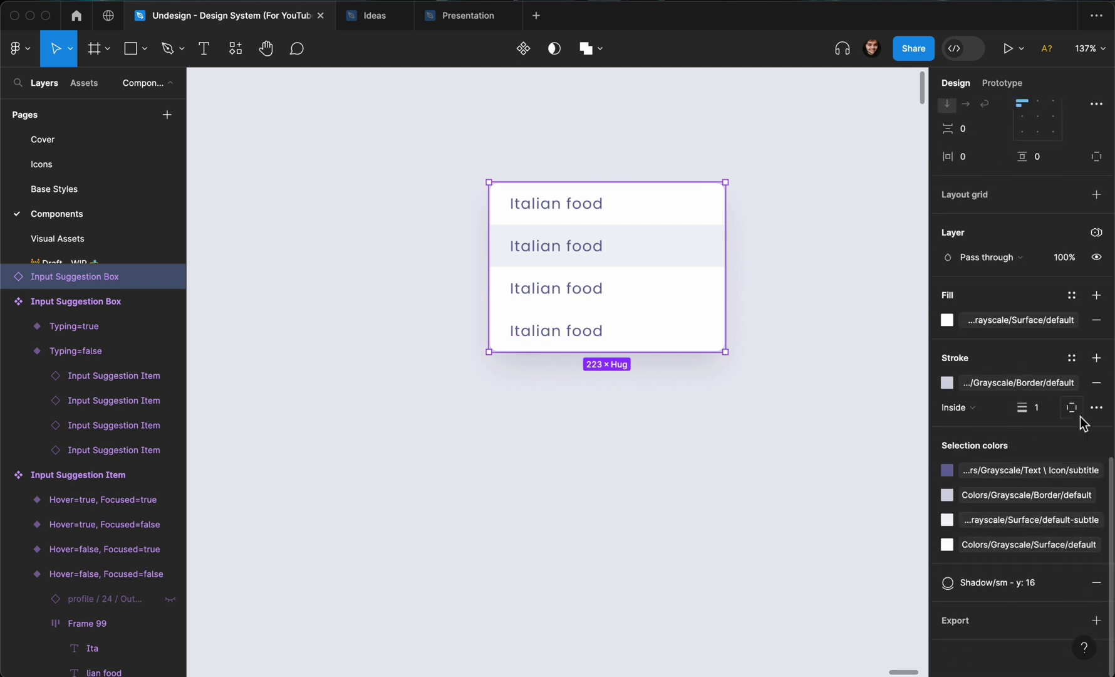
pyautogui.scroll(10, 1080, 416)
pyautogui.scroll(2, 1080, 416)
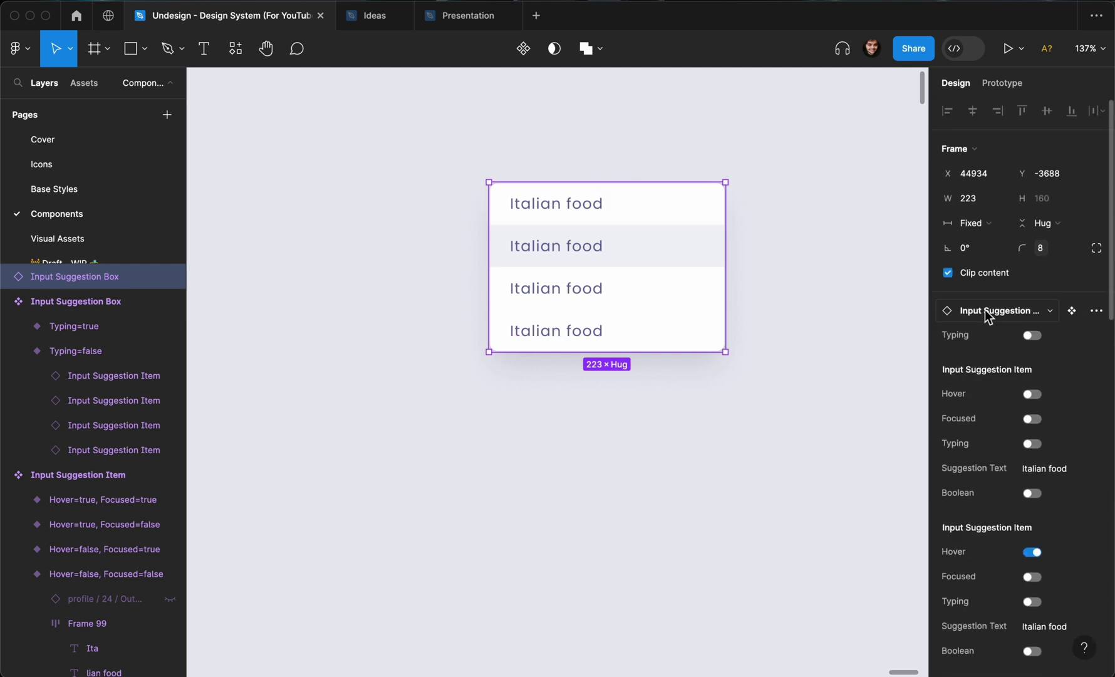
pyautogui.click(940, 370)
pyautogui.click(940, 370)
pyautogui.scroll(3, 719, 292)
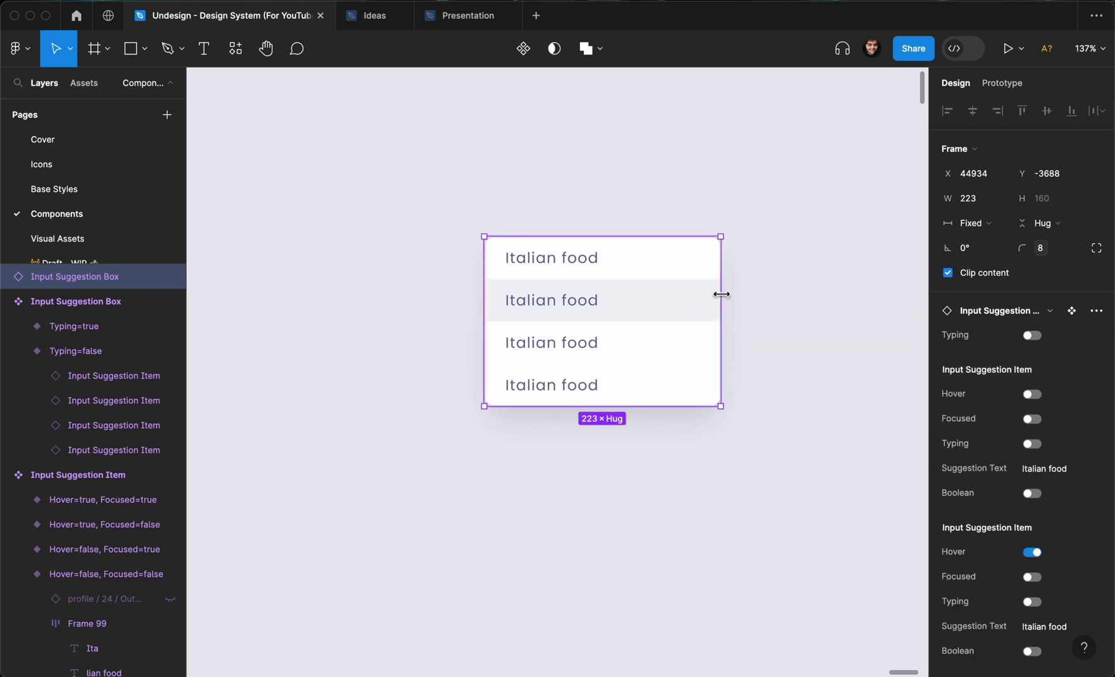
# - Move the Input Suggestion Box instance to about X 44896, Y -3694 and look through its nested suggestion items
pyautogui.click(593, 253)
pyautogui.moveTo(605, 331); pyautogui.dragTo(563, 338)
pyautogui.doubleClick(567, 342)
pyautogui.click(568, 305)
pyautogui.click(567, 340)
pyautogui.click(563, 376)
pyautogui.click(558, 438)
pyautogui.click(570, 388)
pyautogui.click(578, 333)
pyautogui.click(583, 291)
pyautogui.click(602, 214)
pyautogui.click(580, 316)
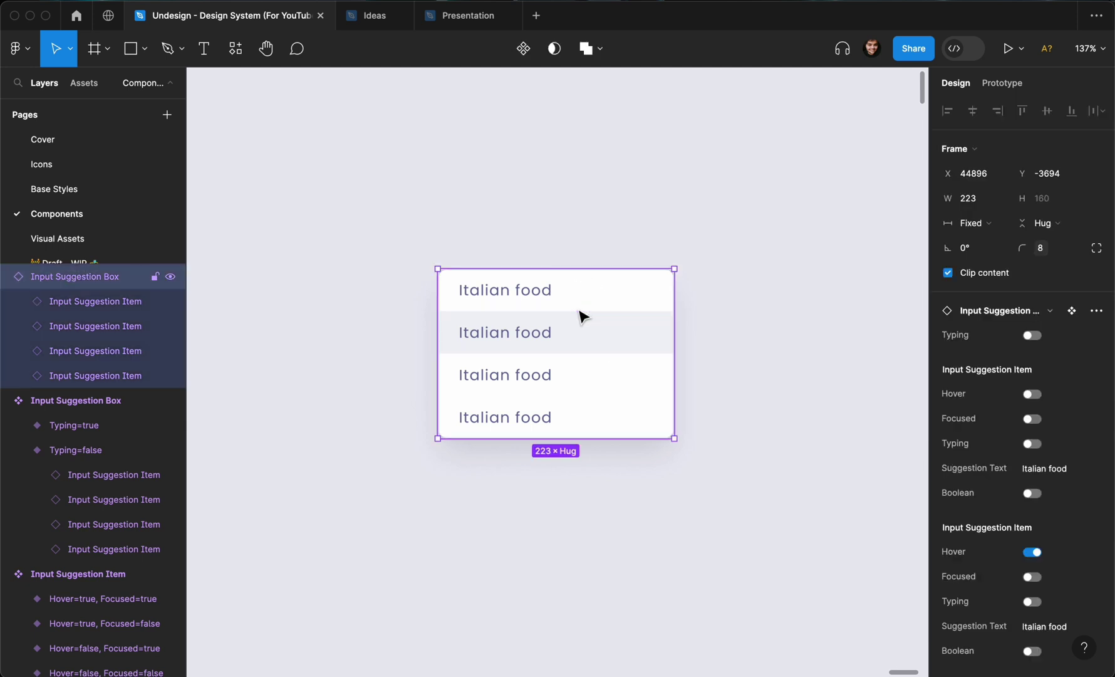
# - Turn on Typing for the Input Suggestion Box instance and set the first item's Active Text to "Can"
pyautogui.click(1050, 474)
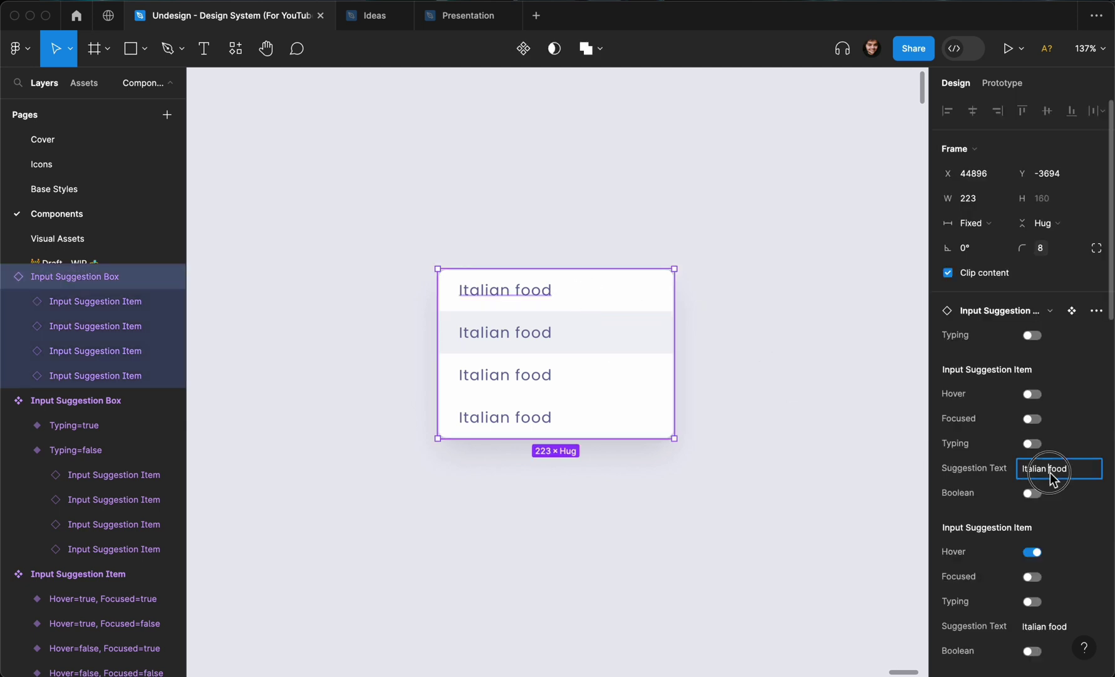
pyautogui.click(849, 361)
pyautogui.click(544, 348)
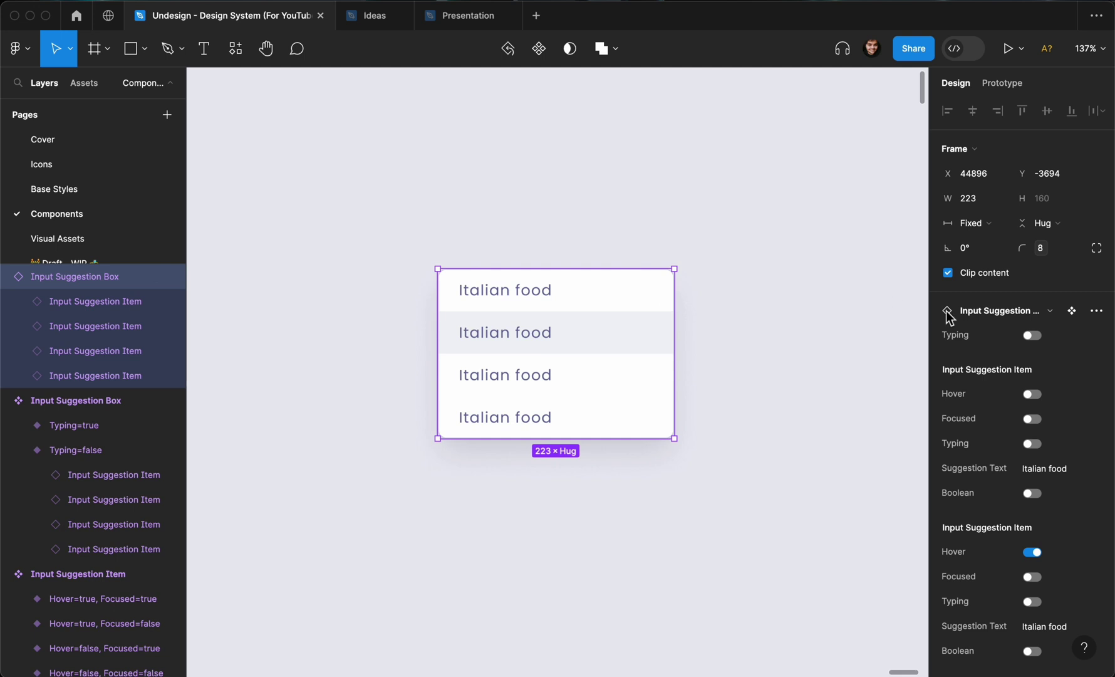
pyautogui.click(1032, 336)
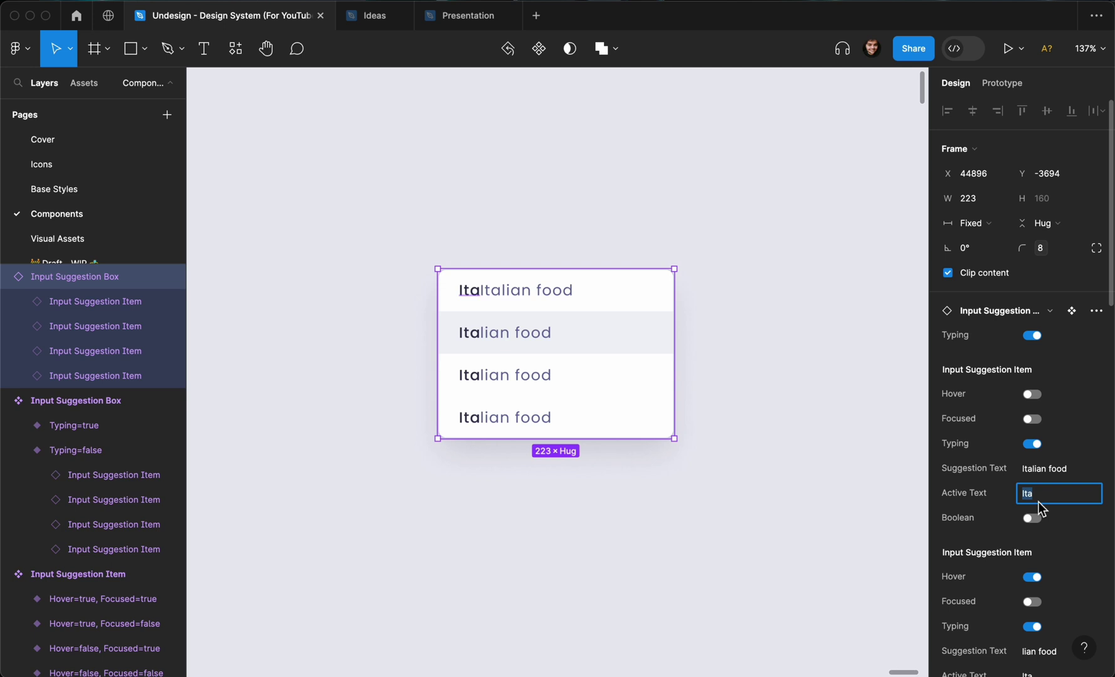
pyautogui.write('Can')
# - Set the Active Text of the second, third and fourth suggestion items to "Can"
pyautogui.scroll(-5, 1048, 557)
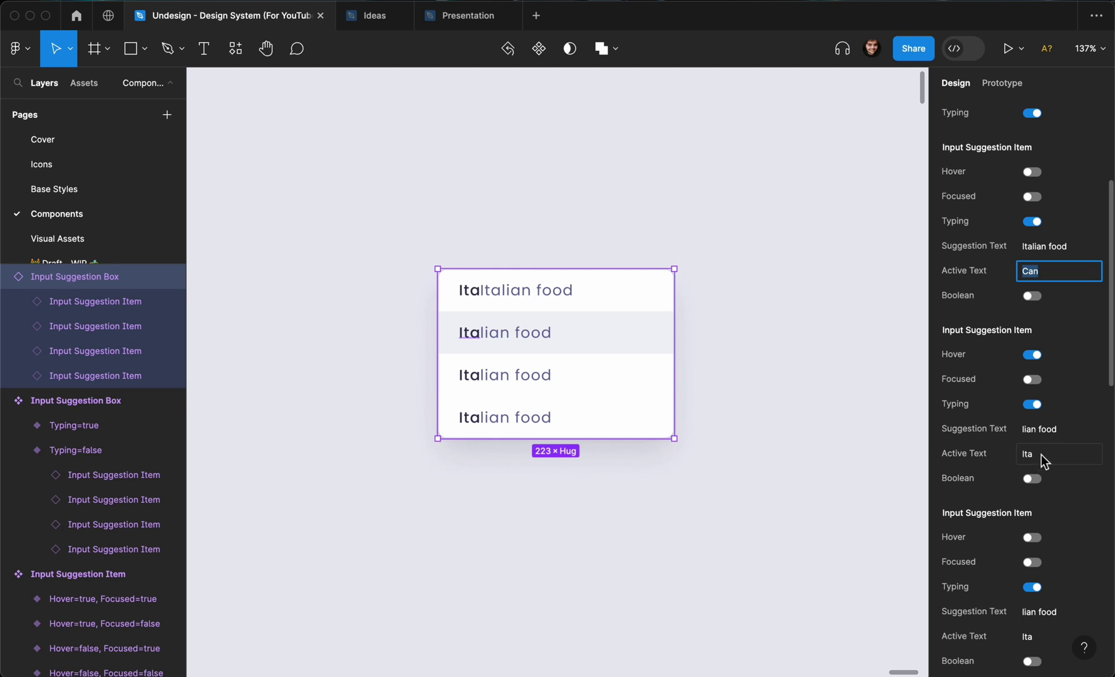
pyautogui.click(1041, 454)
pyautogui.write('Can')
pyautogui.scroll(-3, 1046, 476)
pyautogui.click(1044, 524)
pyautogui.write('Can')
pyautogui.scroll(-4, 1045, 533)
pyautogui.click(1043, 554)
pyautogui.write('Can')
# - Set the first suggestion item's Suggestion Text to "adian food"
pyautogui.scroll(7, 1044, 522)
pyautogui.click(1043, 446)
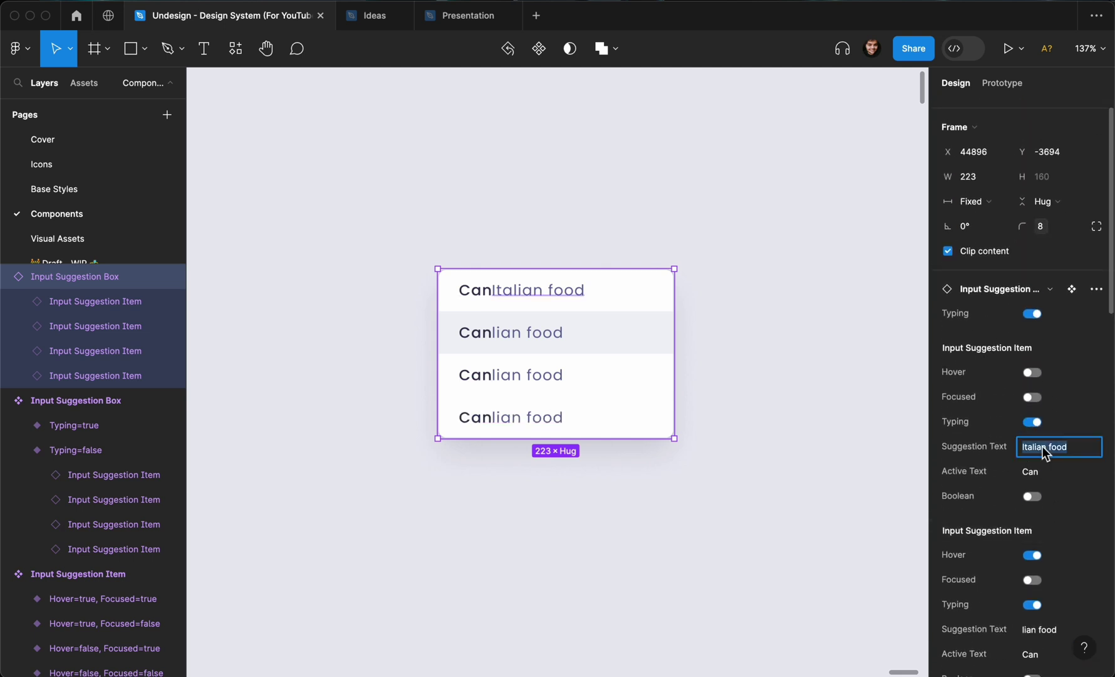
pyautogui.write('ada')
pyautogui.write('ian food')
pyautogui.press('Return')
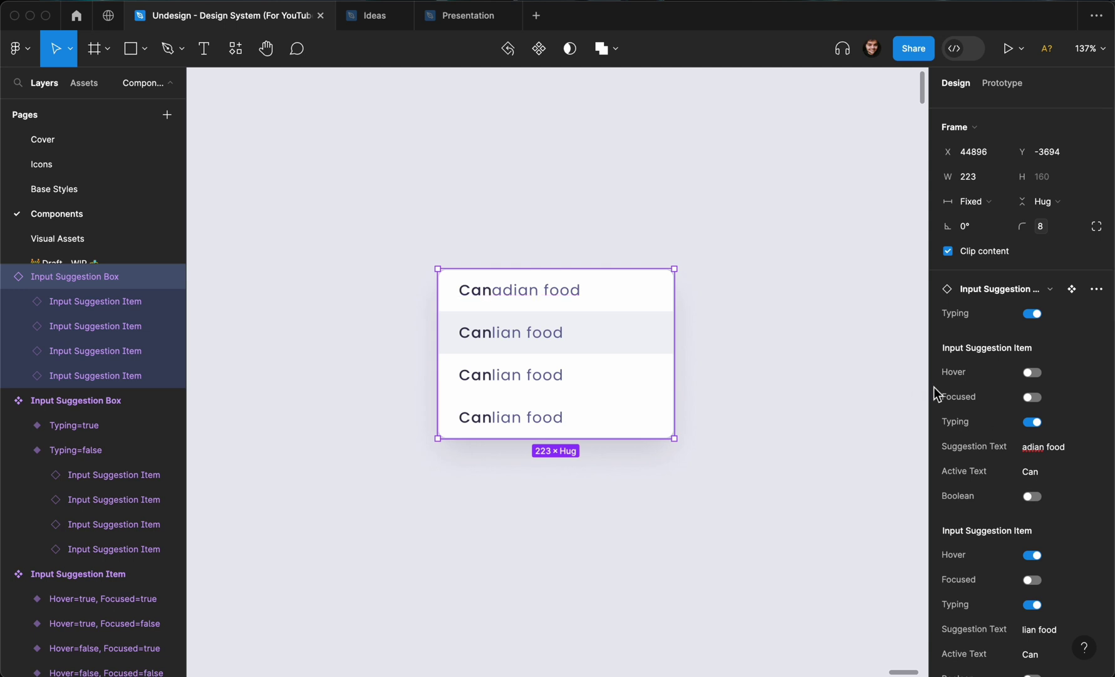
# - Copy the Suggestion Text "adian food" from the first item into the other three suggestion items
pyautogui.click(1034, 447)
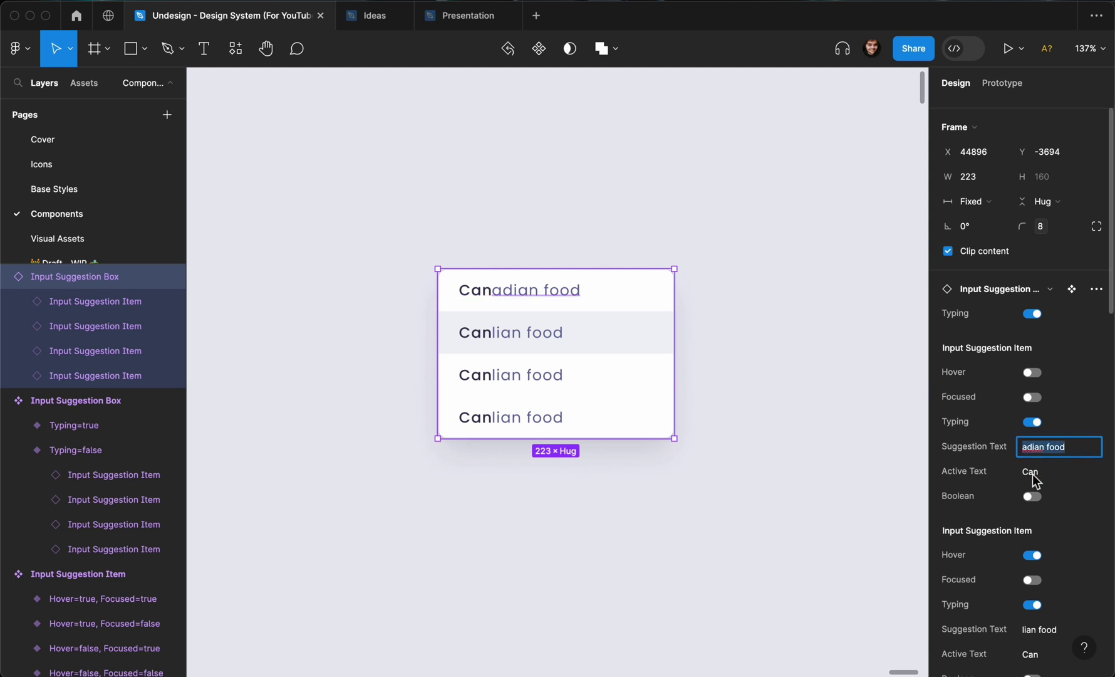
pyautogui.hotkey('ctrl', 'c')
pyautogui.scroll(-3, 1038, 520)
pyautogui.click(1041, 531)
pyautogui.hotkey('ctrl', 'v')
pyautogui.scroll(-3, 1045, 539)
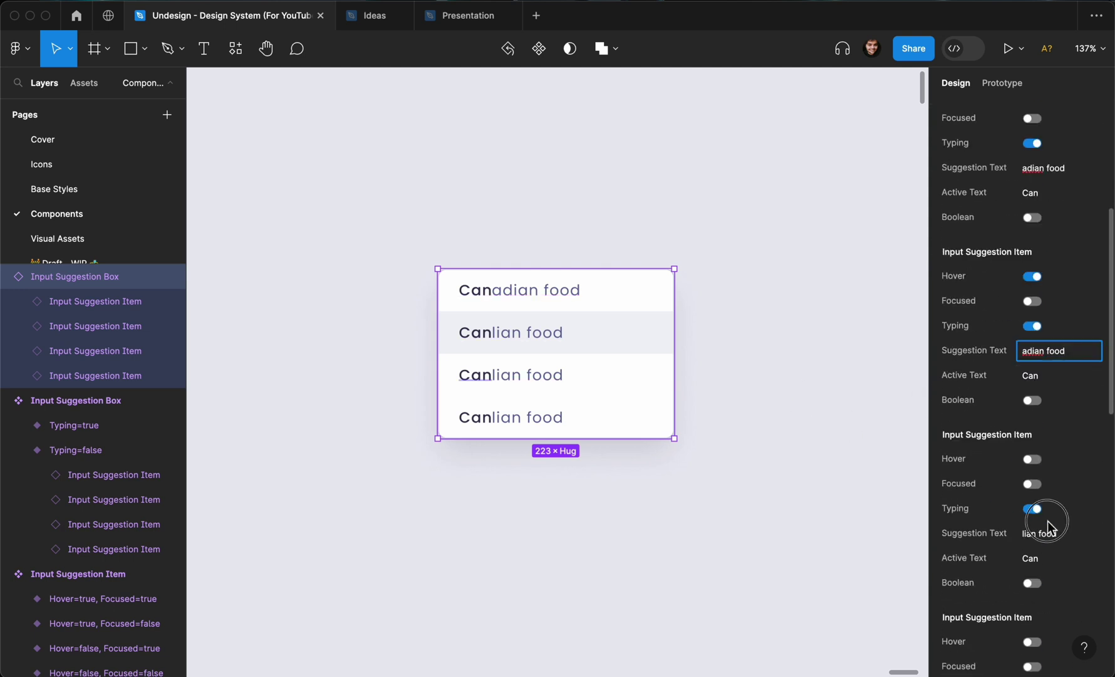
pyautogui.click(1049, 530)
pyautogui.hotkey('ctrl', 'v')
pyautogui.press('Return')
pyautogui.click(1032, 509)
pyautogui.scroll(-5, 1038, 526)
pyautogui.click(1052, 587)
pyautogui.hotkey('ctrl', 'v')
pyautogui.click(808, 416)
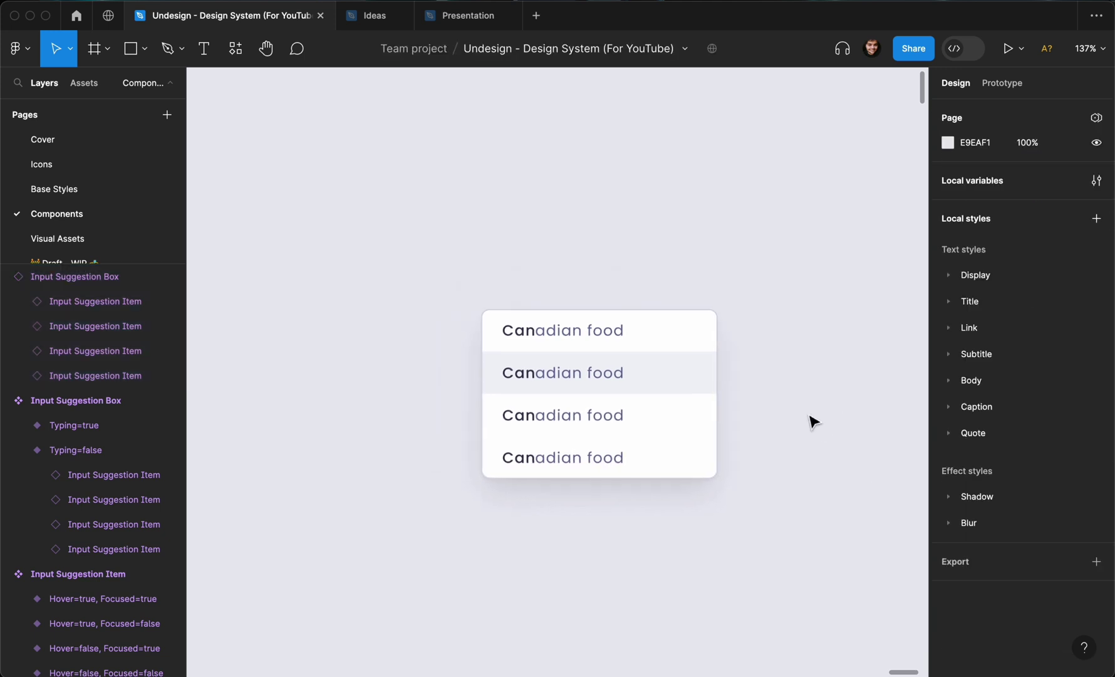
# - Resize the Input Suggestion Box instance to a width of about 289
pyautogui.scroll(-3, 813, 421)
pyautogui.click(682, 374)
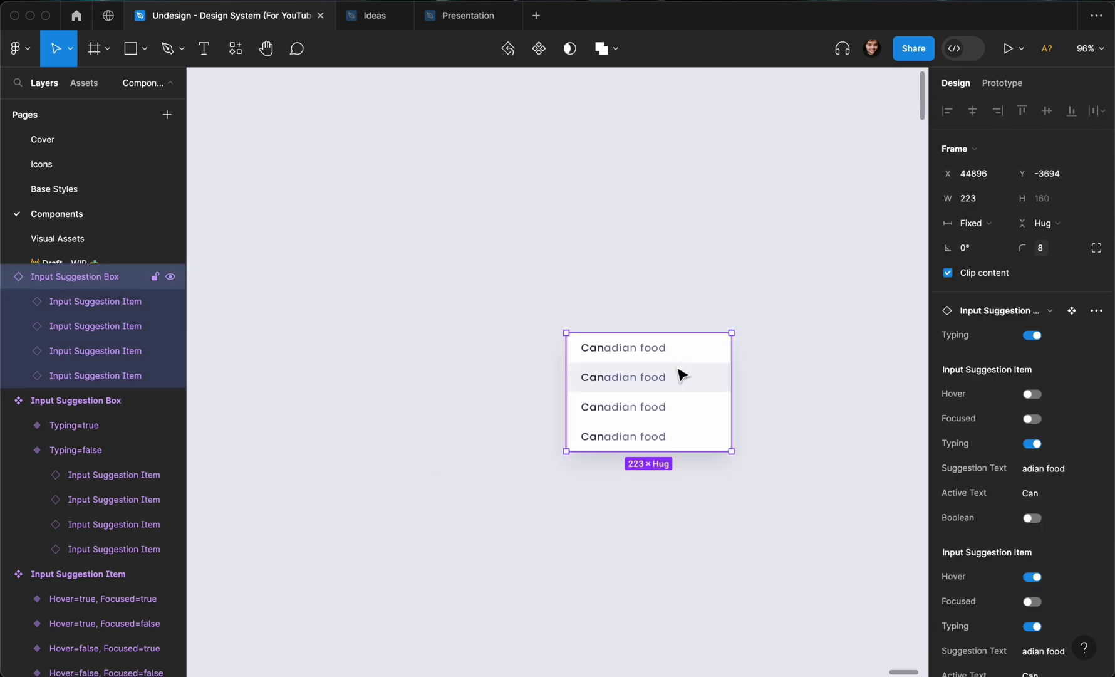
pyautogui.moveTo(732, 378); pyautogui.dragTo(711, 386)
pyautogui.moveTo(857, 388); pyautogui.dragTo(783, 390)
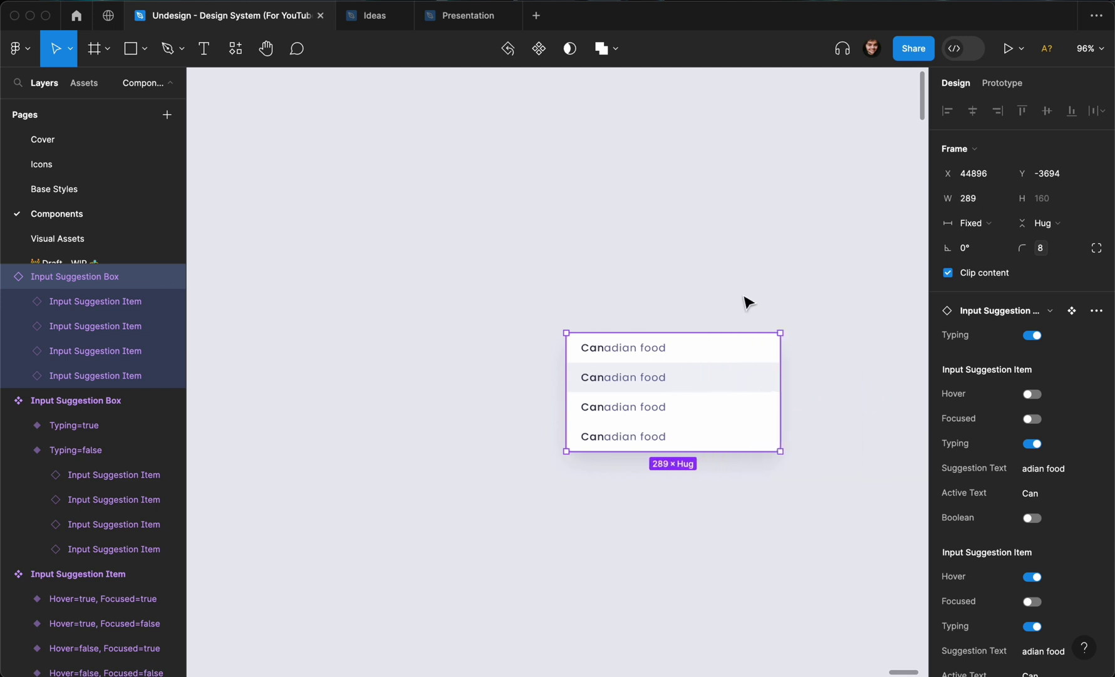